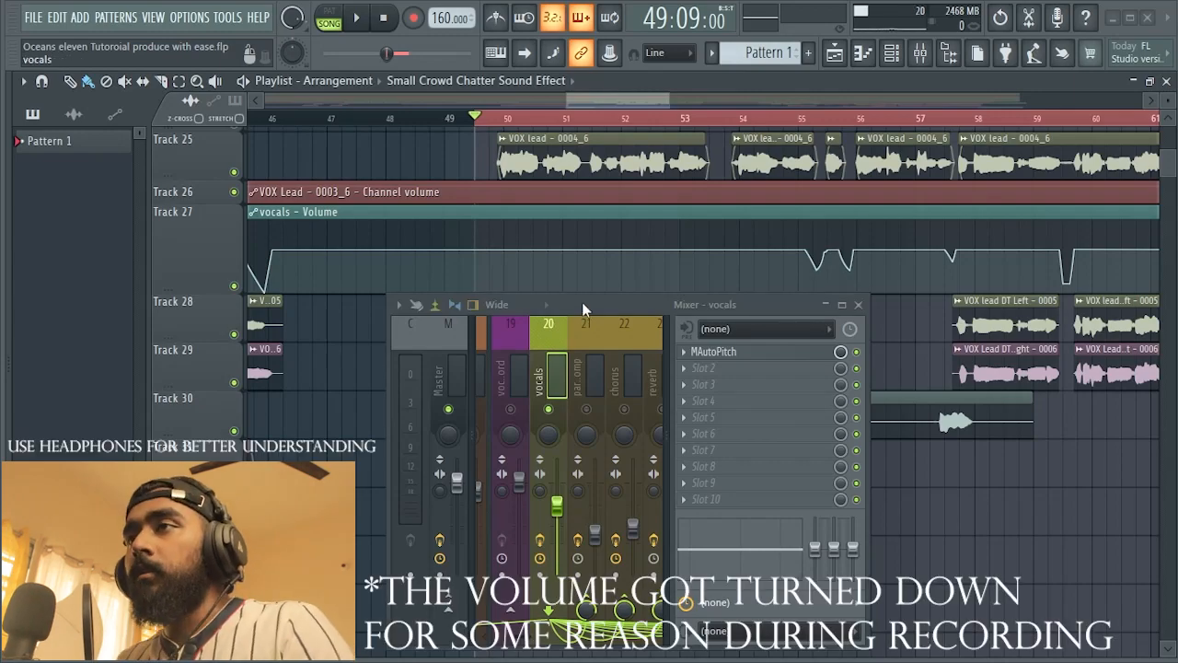
Step: Play the selected vocal section in the playlist and listen to the unprocessed lead vocal
{"action": "left_click_drag", "start_coordinate": [586, 304], "coordinate": [578, 301]}
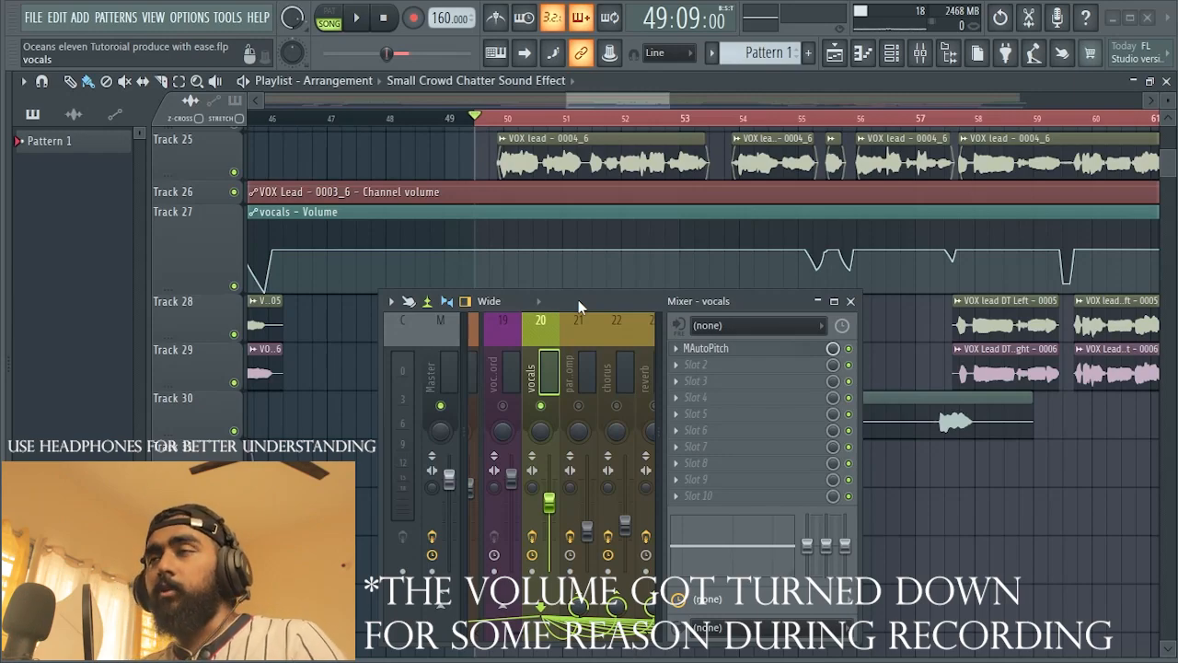
{"action": "key", "text": "space"}
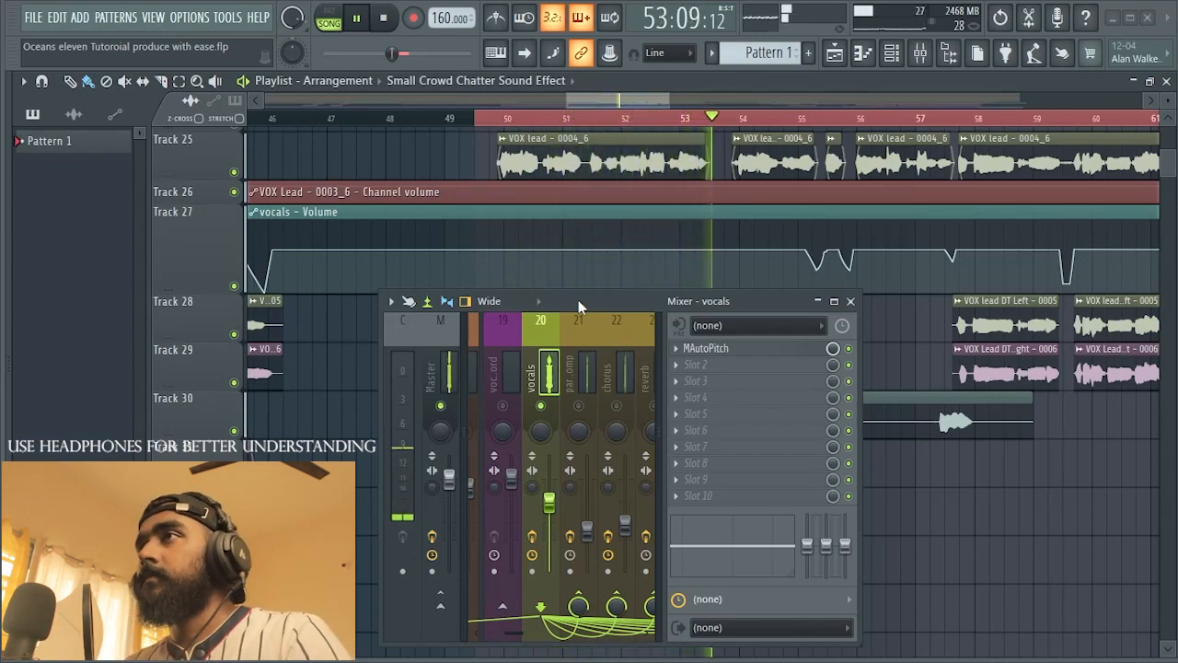
{"action": "scroll", "coordinate": [801, 254], "scroll_direction": "down", "scroll_amount": 3}
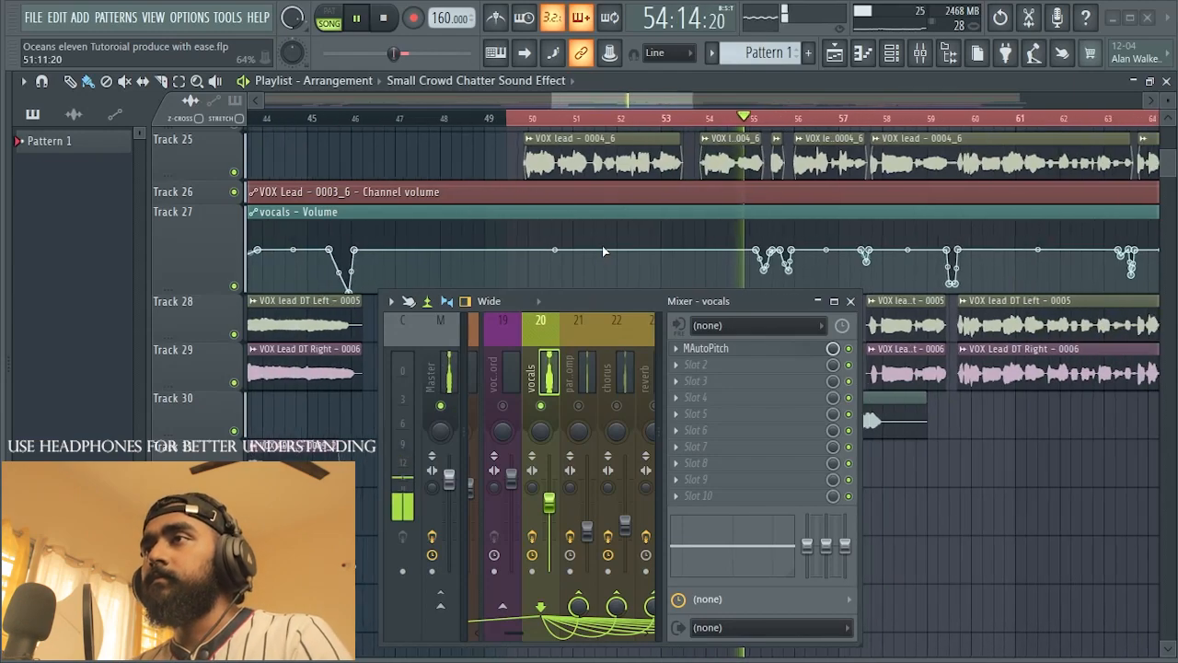
{"action": "scroll", "coordinate": [801, 254], "scroll_direction": "up", "scroll_amount": 1}
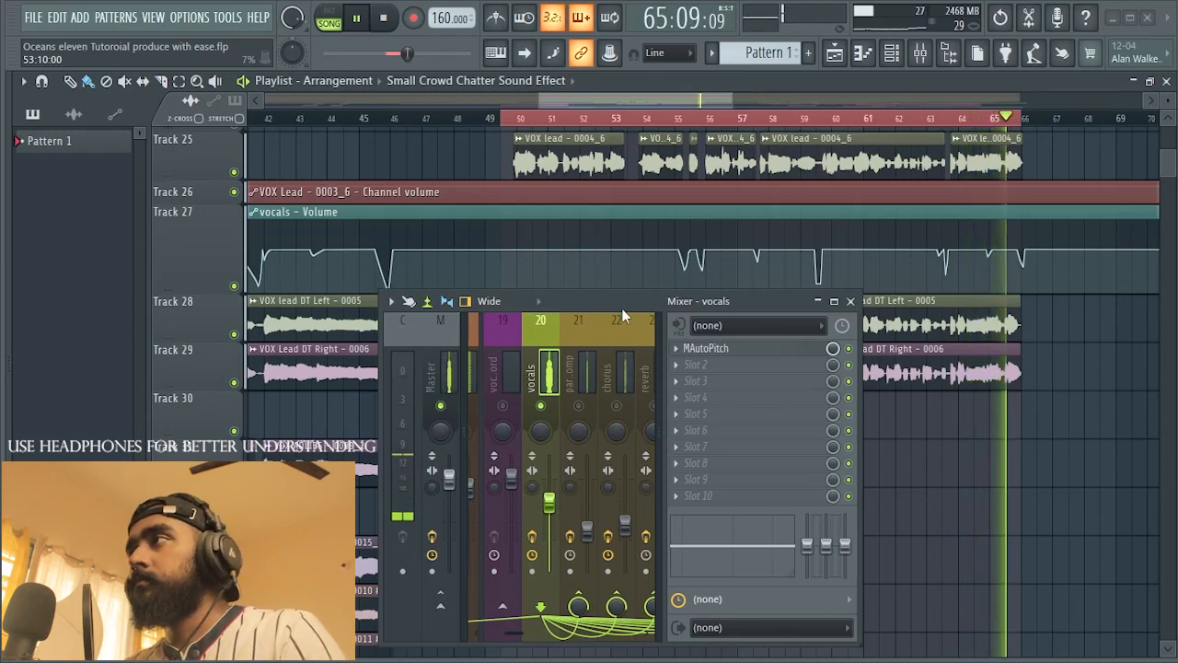
{"action": "key", "text": "space"}
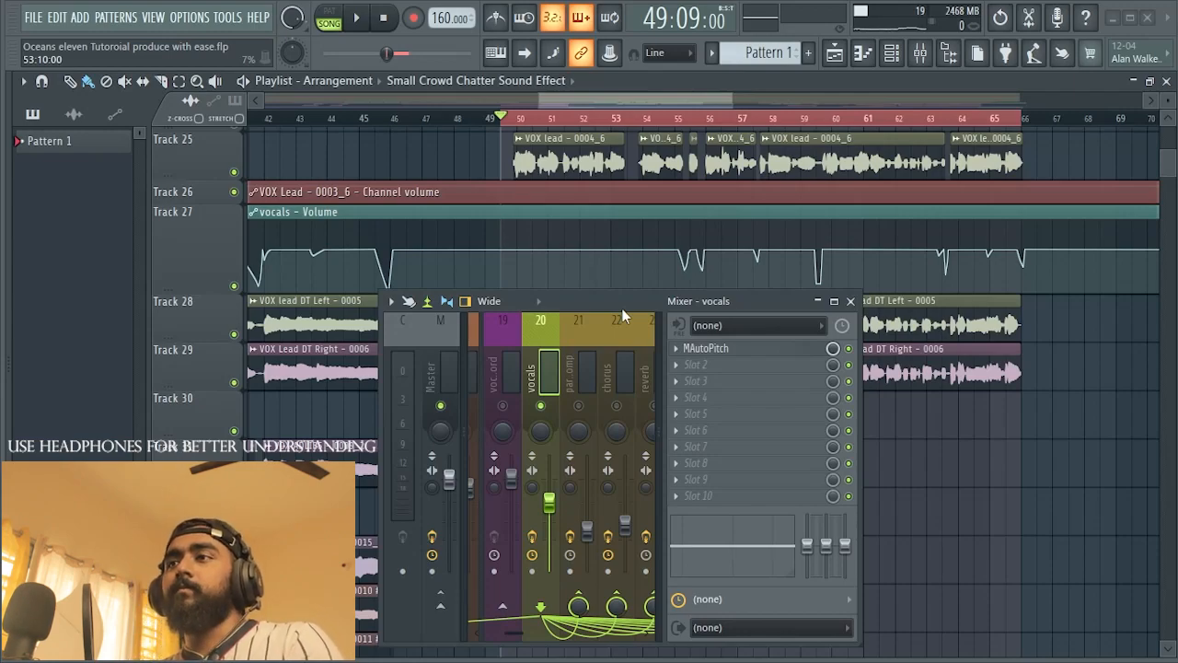
Step: Load Fruity Parametric EQ 2 into slot 2 of the vocals mixer track, enlarge its window and preview the vocal's spectrum
{"action": "left_click_drag", "start_coordinate": [612, 298], "coordinate": [601, 288]}
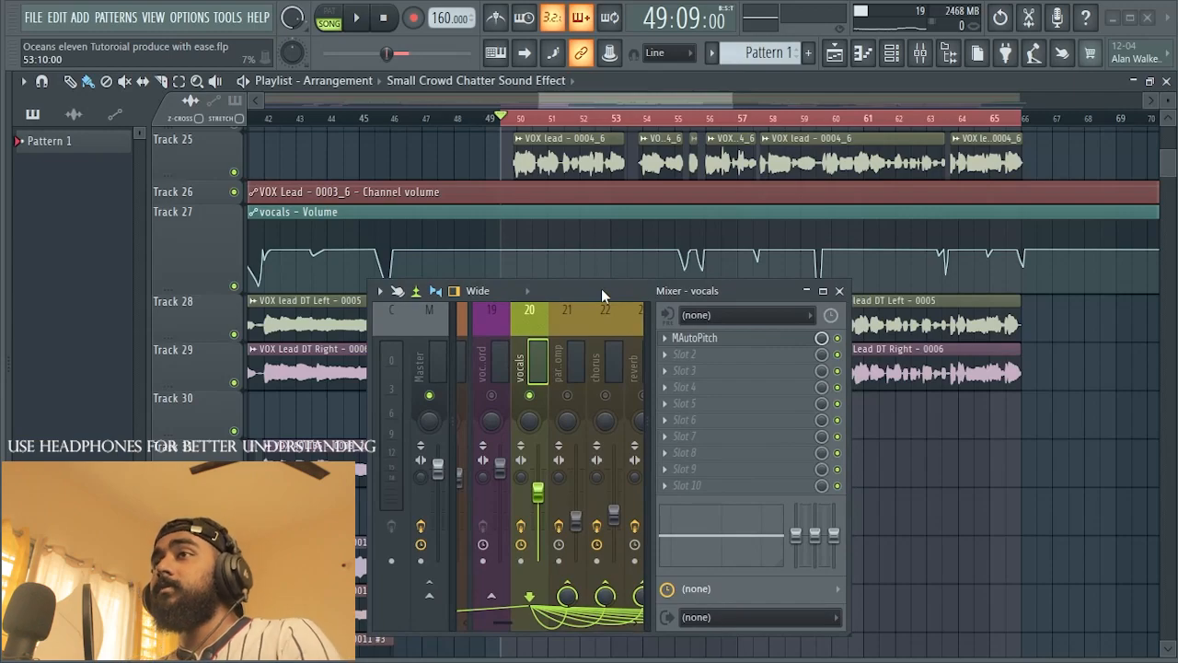
{"action": "left_click", "coordinate": [663, 355]}
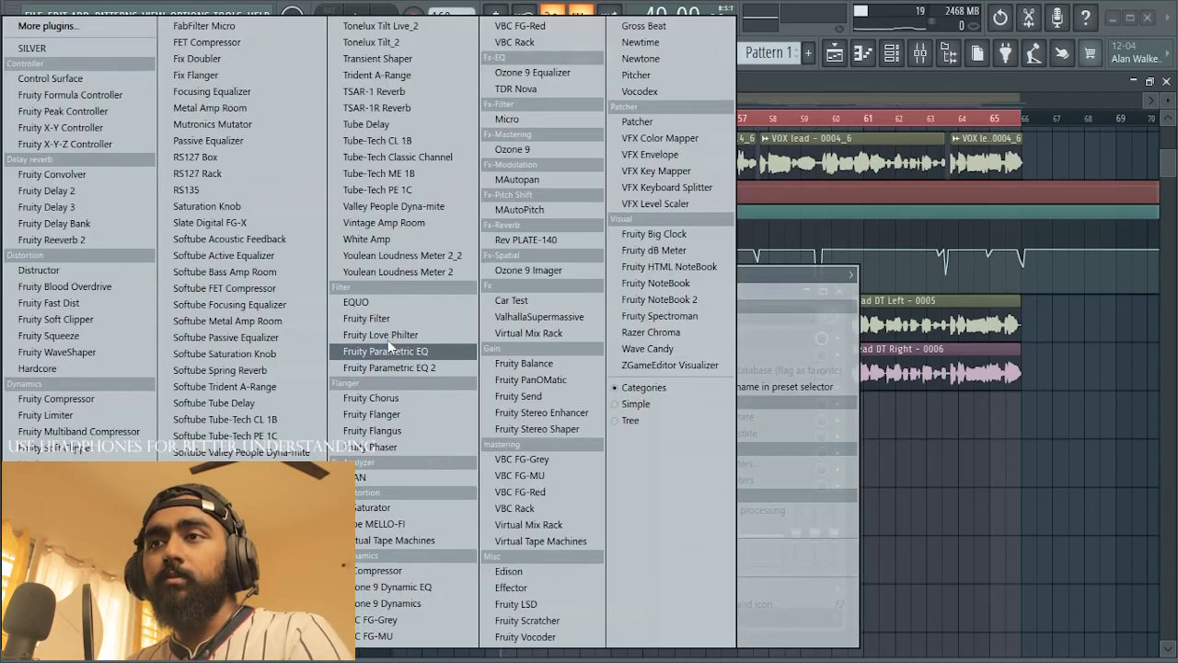
{"action": "left_click", "coordinate": [401, 367]}
{"action": "left_click_drag", "start_coordinate": [454, 167], "coordinate": [723, 180]}
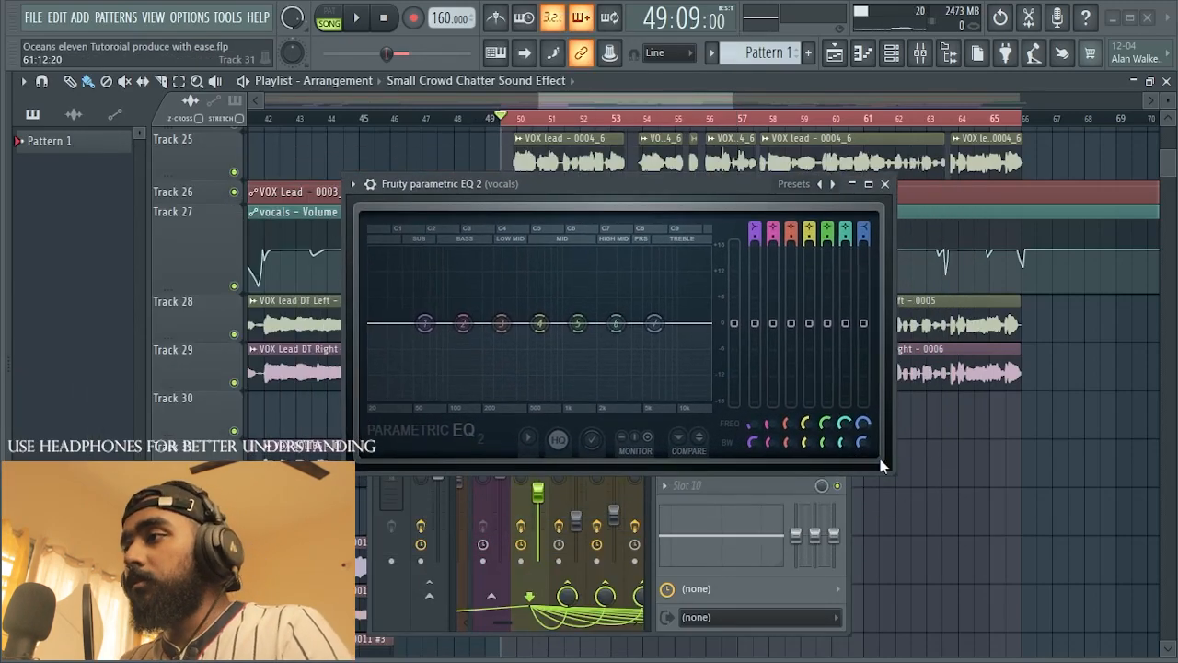
{"action": "left_click_drag", "start_coordinate": [895, 470], "coordinate": [1130, 607]}
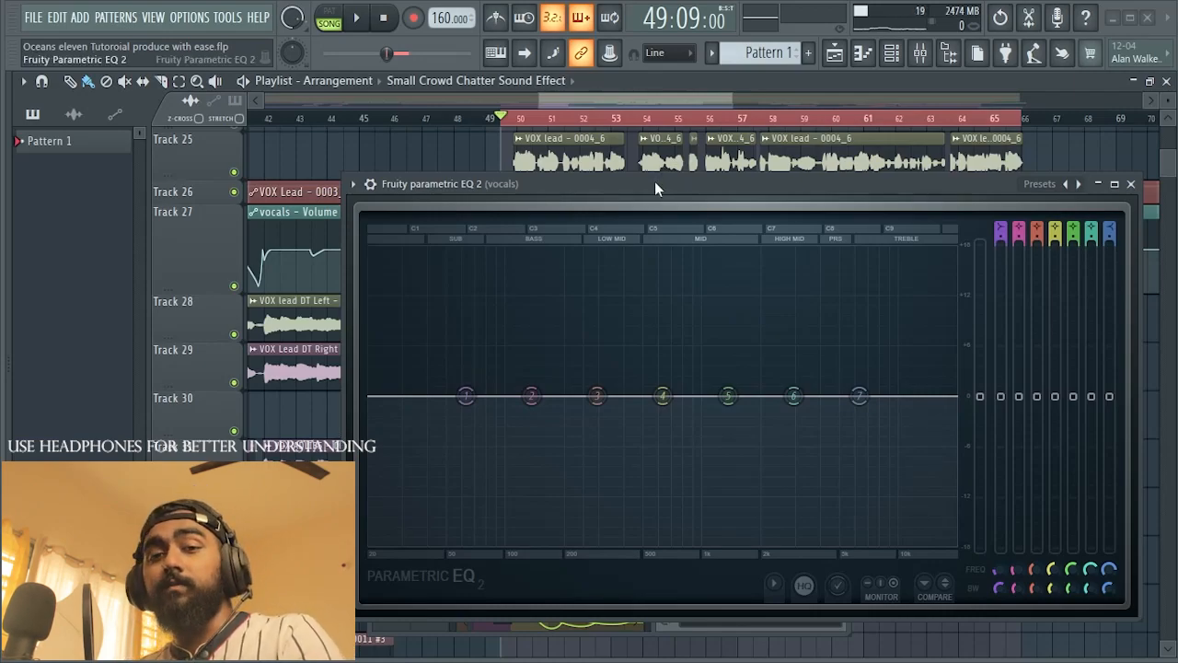
{"action": "key", "text": "space"}
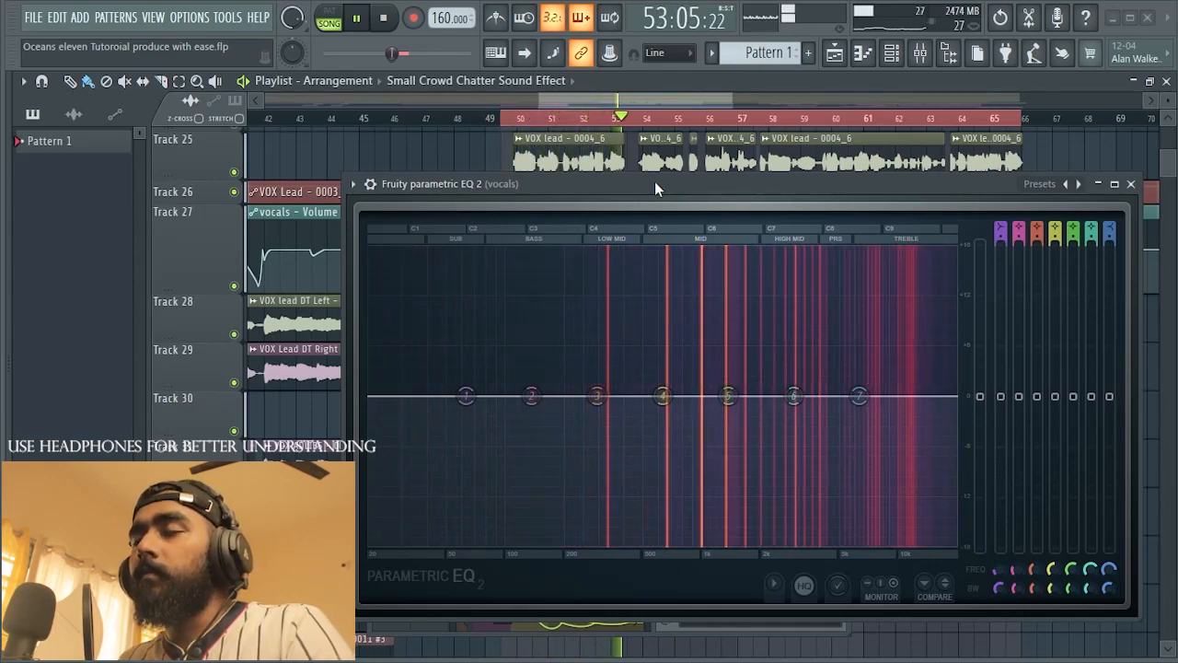
{"action": "key", "text": "space"}
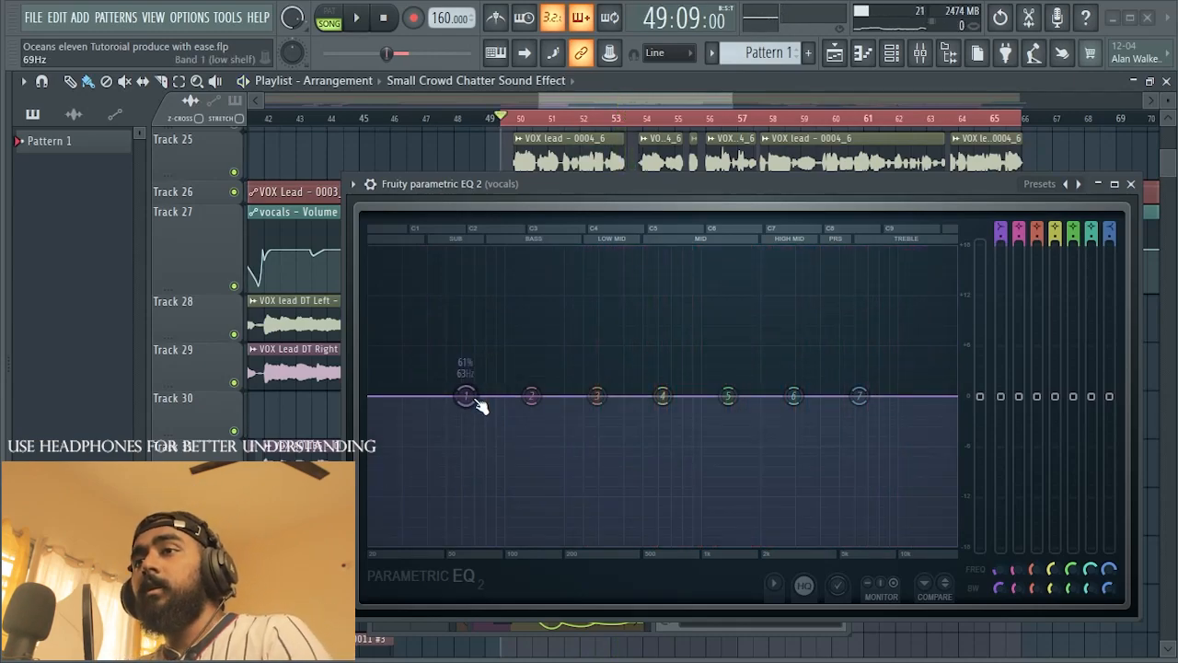
Step: Change EQ band 1 to a high pass with a steeper order, raise its cutoff to band 2's position and audition it
{"action": "right_click", "coordinate": [473, 397]}
{"action": "mouse_move", "coordinate": [490, 444]}
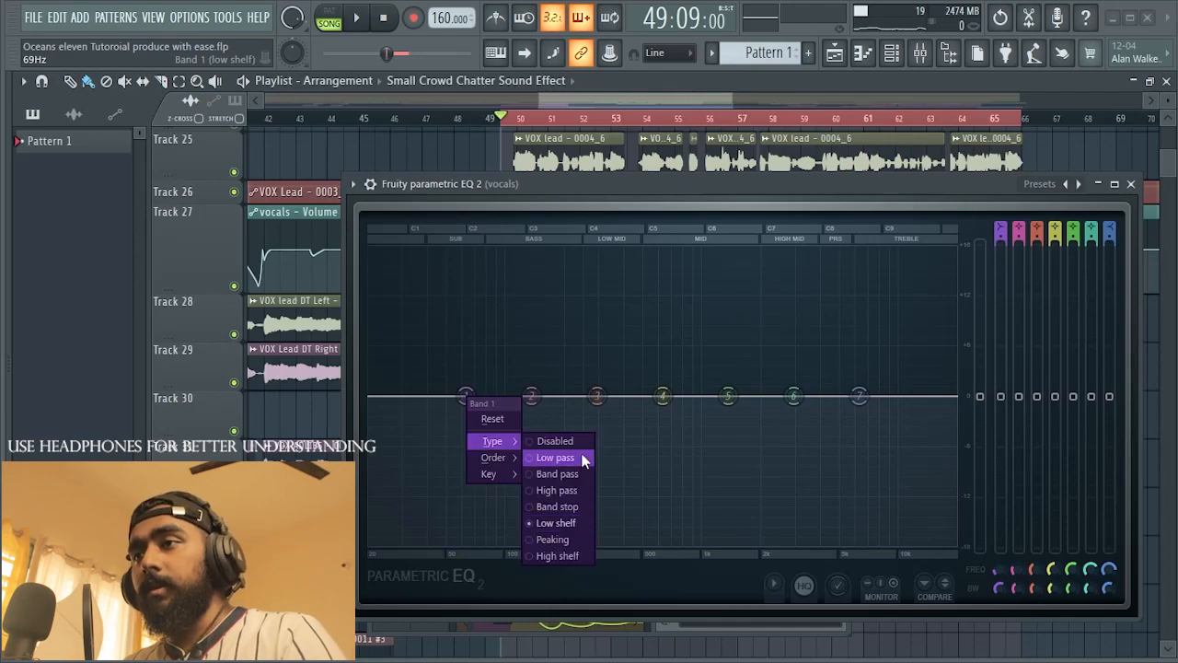
{"action": "left_click", "coordinate": [558, 490]}
{"action": "right_click", "coordinate": [465, 397]}
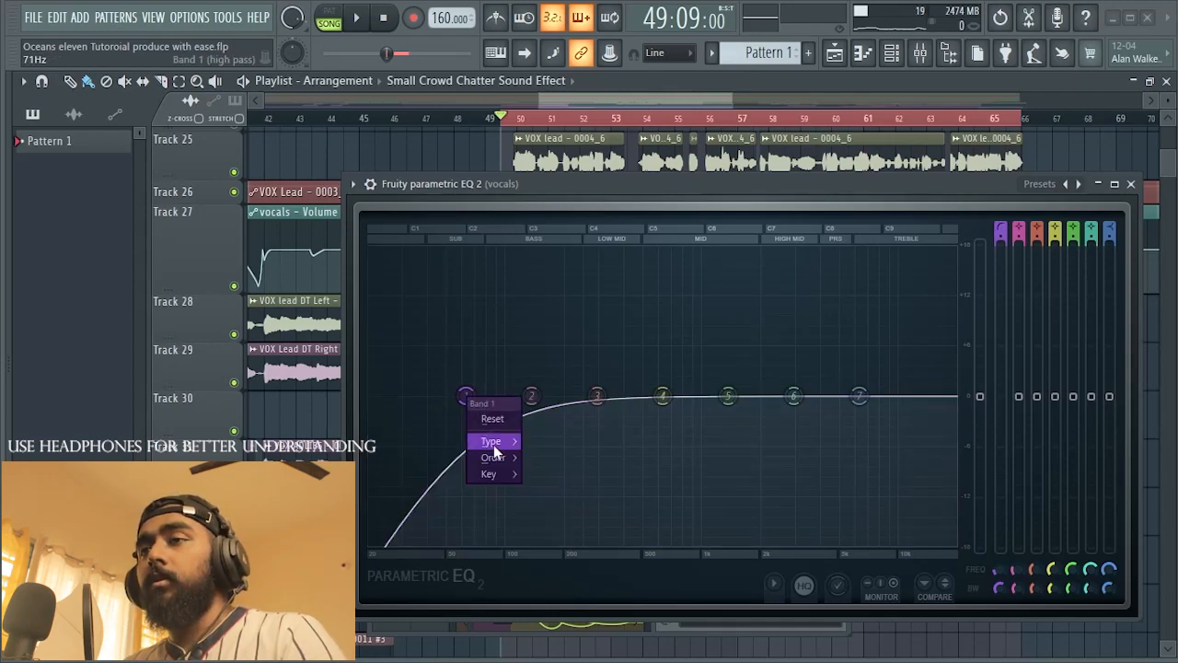
{"action": "mouse_move", "coordinate": [493, 457]}
{"action": "left_click", "coordinate": [534, 461]}
{"action": "left_click_drag", "start_coordinate": [466, 395], "coordinate": [536, 397]}
{"action": "key", "text": "space"}
{"action": "key", "text": "space"}
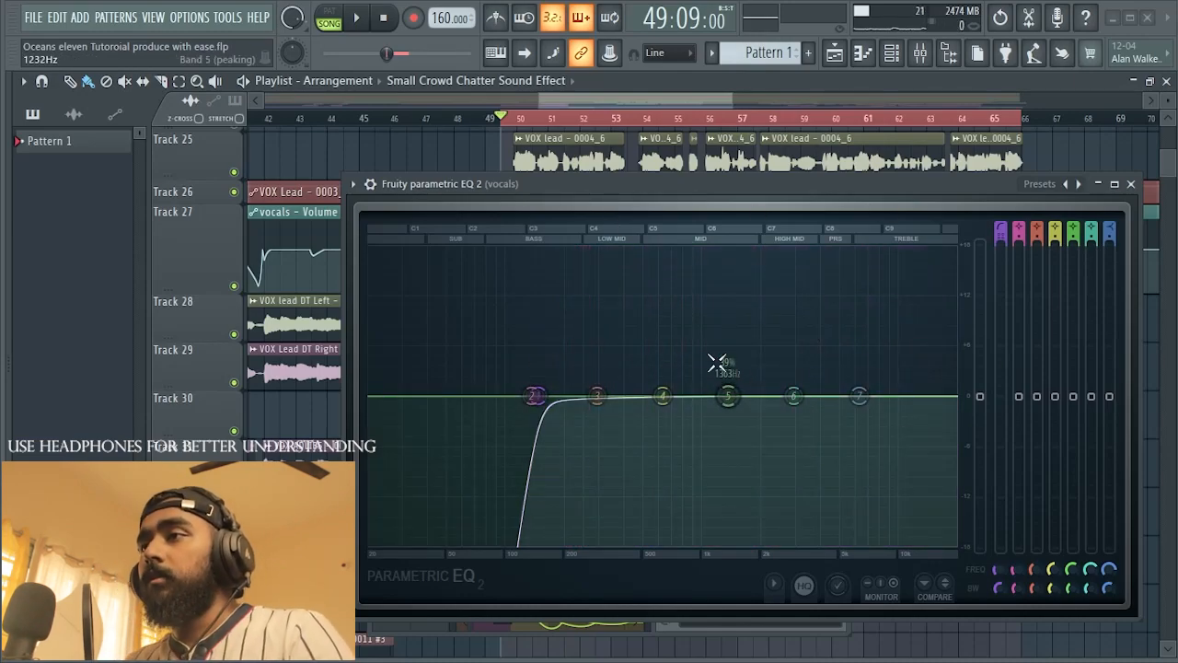
Step: Try a cut on EQ band 2 around 200 Hz and return its gain to 0 dB
{"action": "left_click_drag", "start_coordinate": [539, 398], "coordinate": [568, 432]}
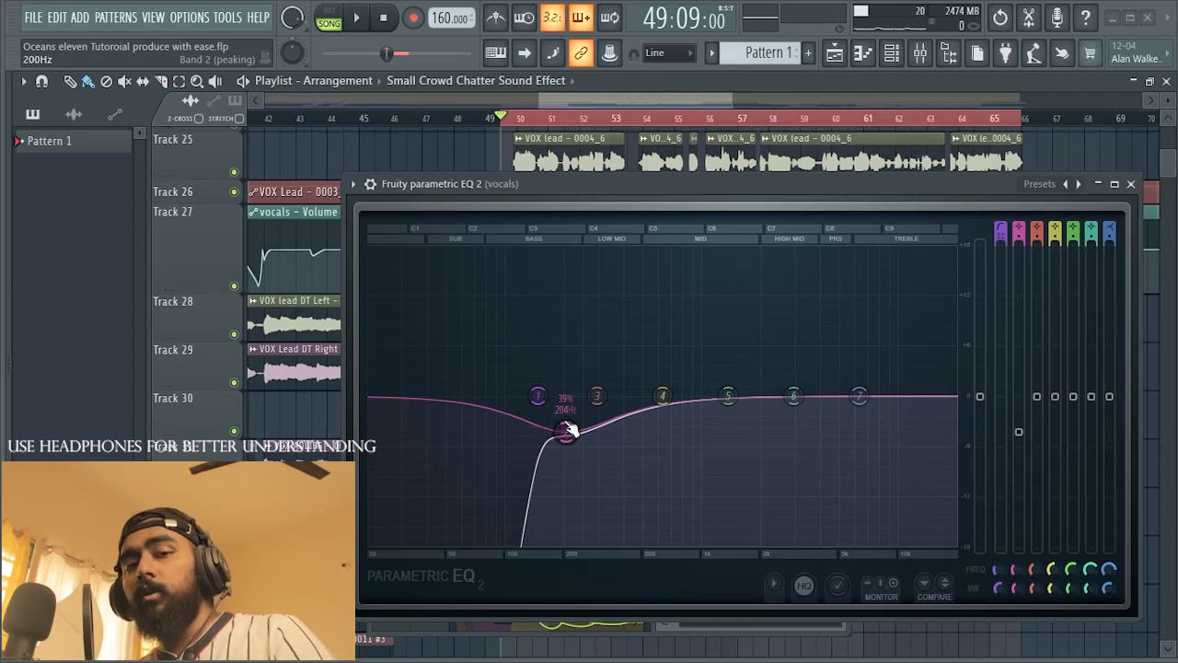
{"action": "left_click_drag", "start_coordinate": [564, 432], "coordinate": [560, 397]}
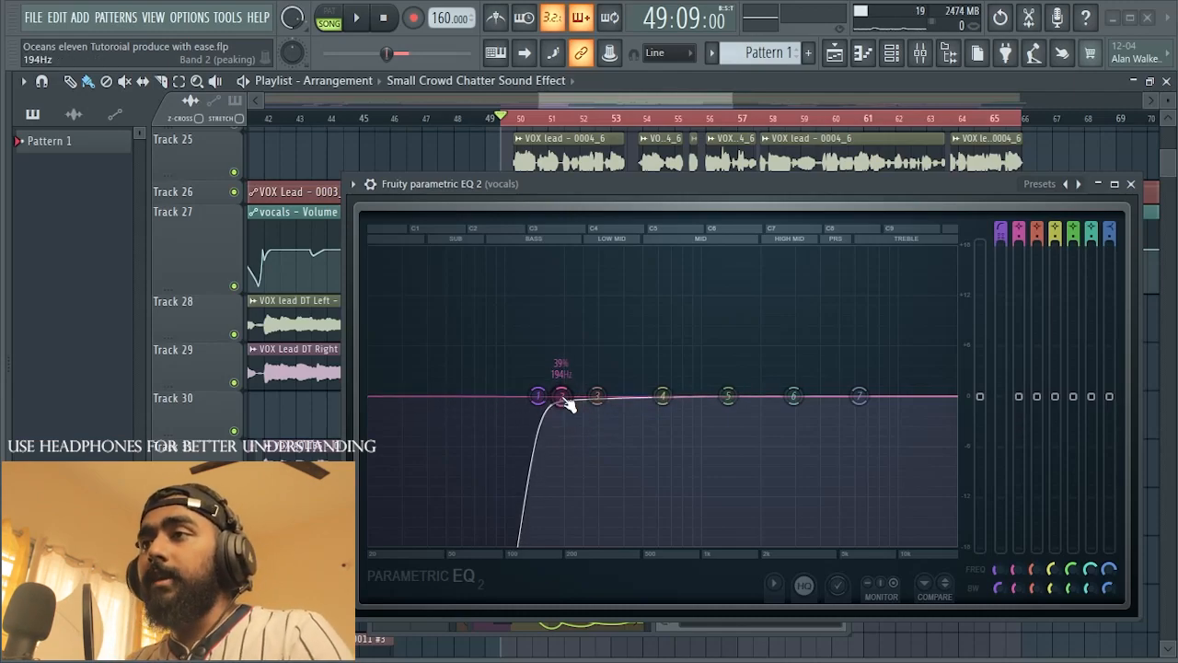
{"action": "left_click_drag", "start_coordinate": [565, 397], "coordinate": [568, 422]}
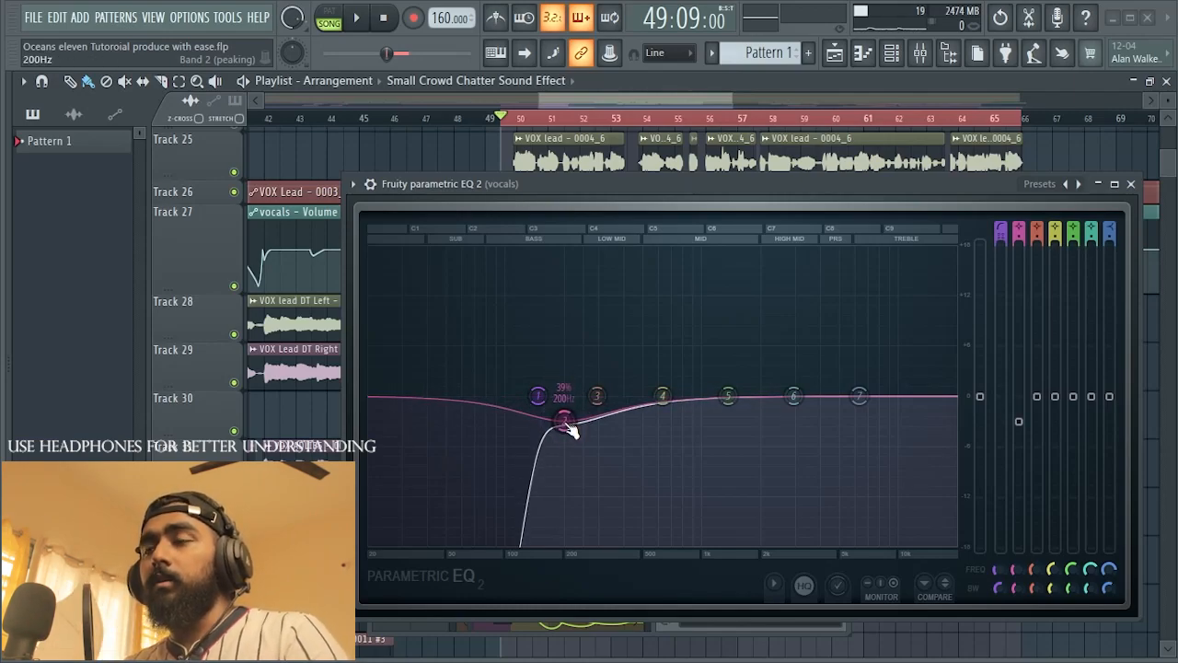
{"action": "left_click_drag", "start_coordinate": [567, 423], "coordinate": [565, 397]}
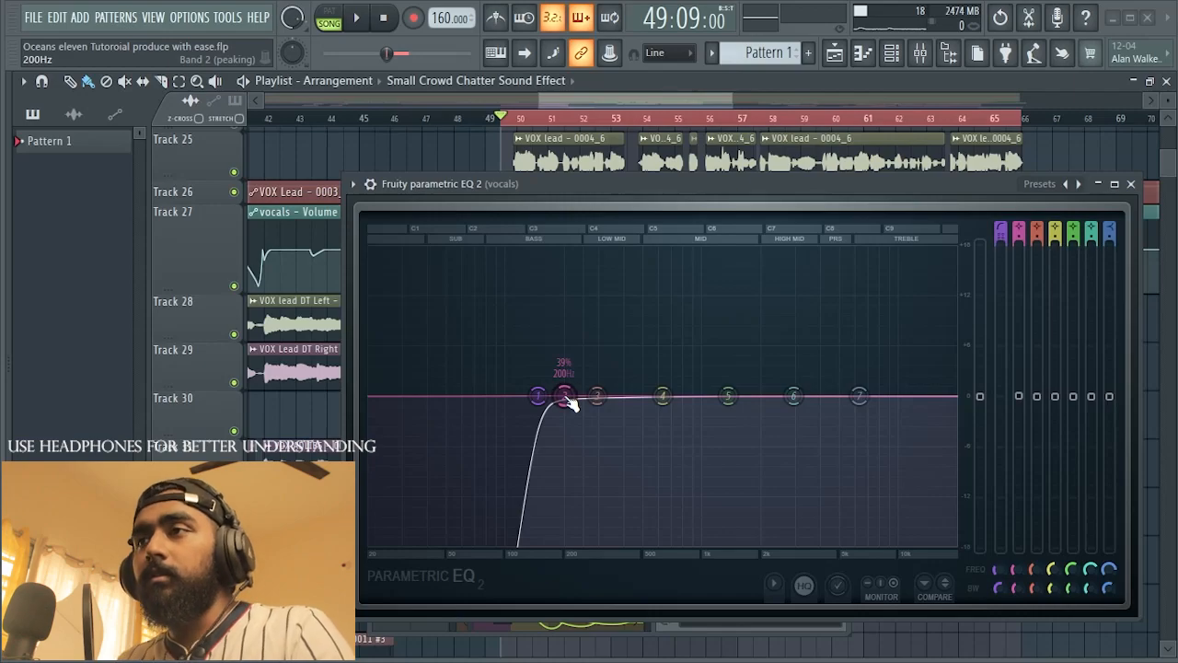
Step: Boost EQ band 2 to about 9.7 dB at 203 Hz while auditioning the vocal
{"action": "left_click_drag", "start_coordinate": [564, 396], "coordinate": [564, 303]}
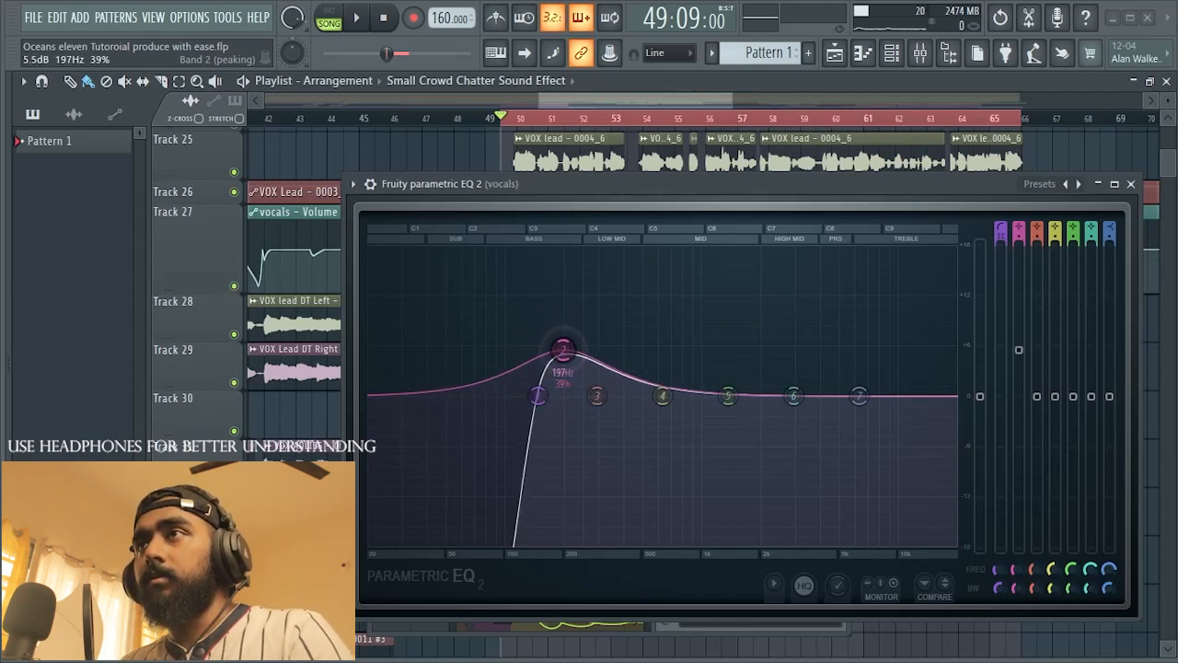
{"action": "key", "text": "space"}
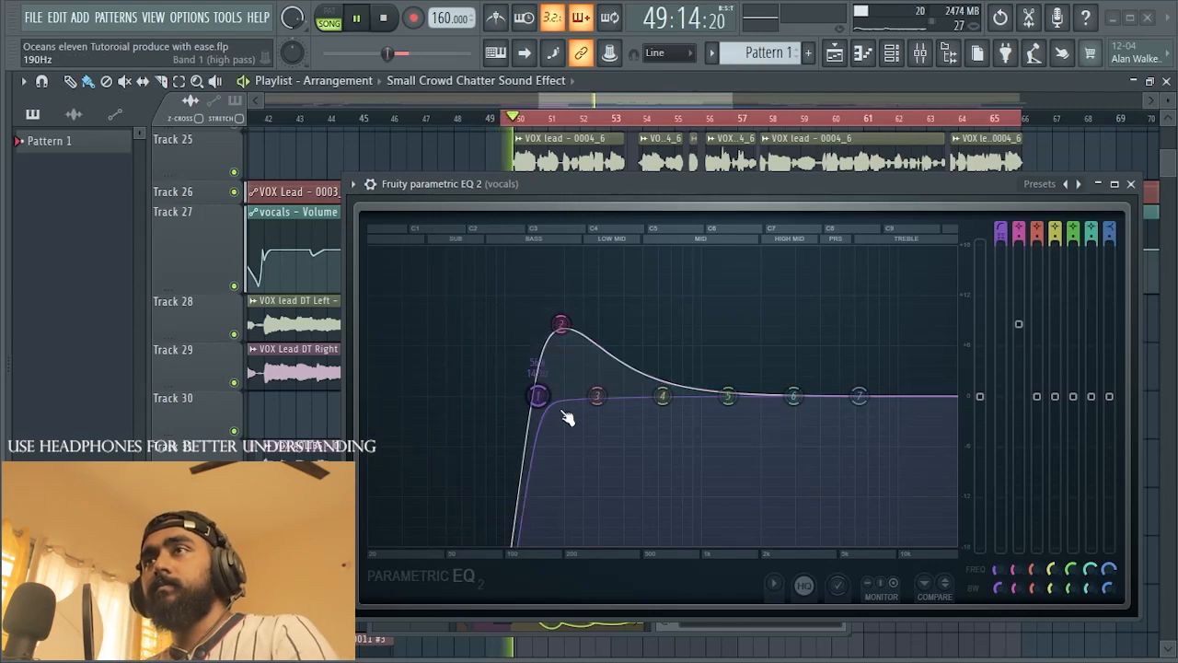
{"action": "mouse_move", "coordinate": [560, 324]}
{"action": "left_mouse_down"}
{"action": "mouse_move", "coordinate": [578, 318]}
{"action": "mouse_move", "coordinate": [555, 321]}
{"action": "mouse_move", "coordinate": [565, 255]}
{"action": "mouse_move", "coordinate": [562, 328]}
{"action": "mouse_move", "coordinate": [566, 315]}
{"action": "left_mouse_up"}
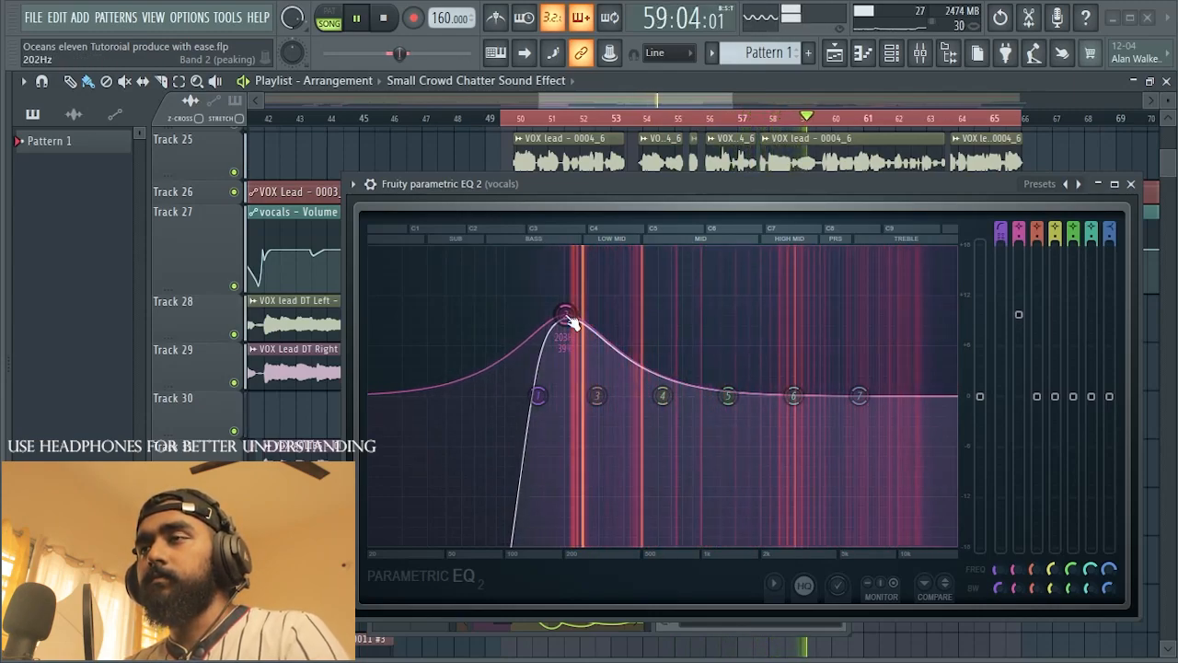
{"action": "key", "text": "space"}
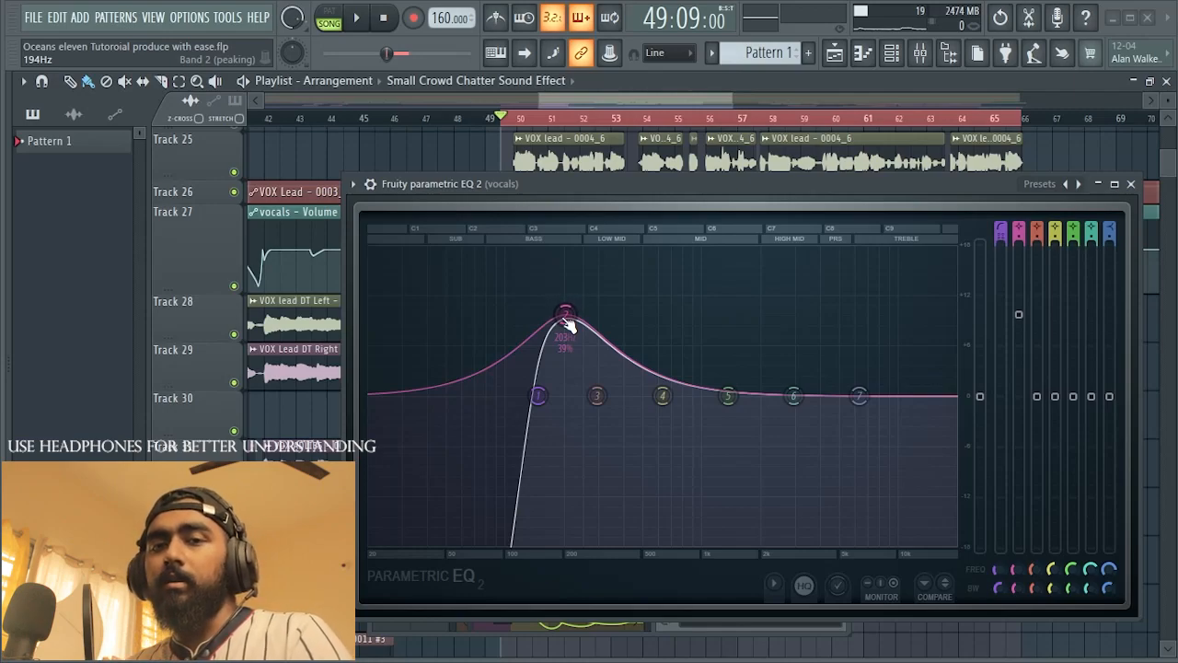
Step: Narrow EQ band 2's bandwidth to 5%
{"action": "scroll", "coordinate": [566, 322], "scroll_direction": "down", "scroll_amount": 6}
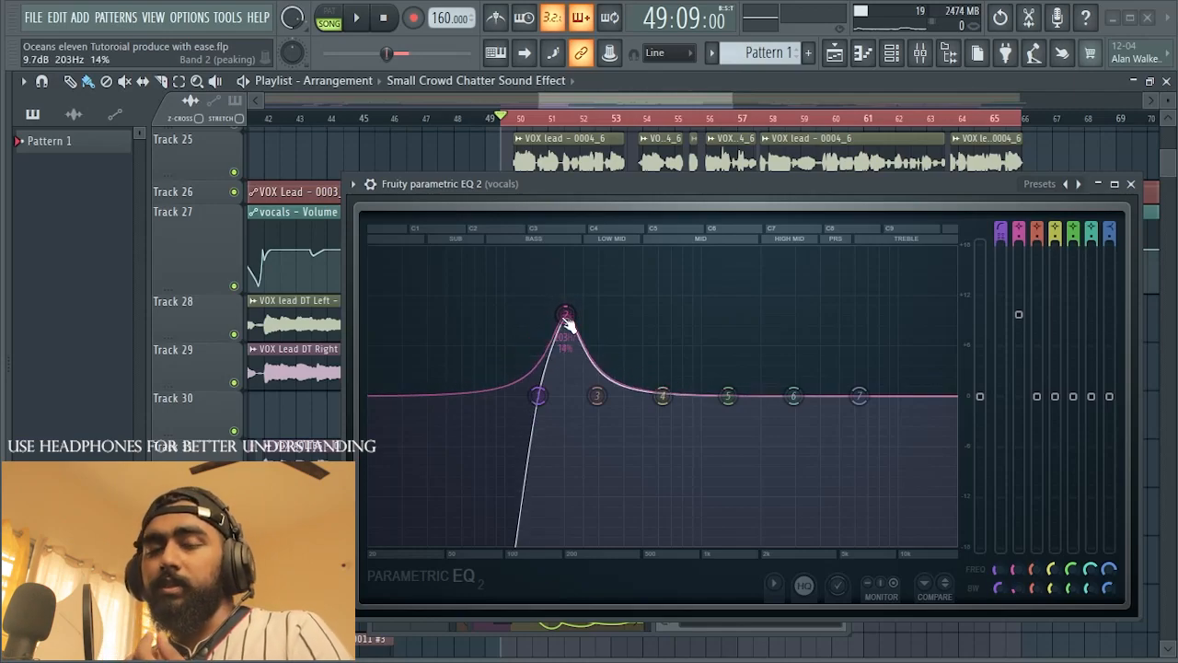
{"action": "scroll", "coordinate": [566, 322], "scroll_direction": "down", "scroll_amount": 4}
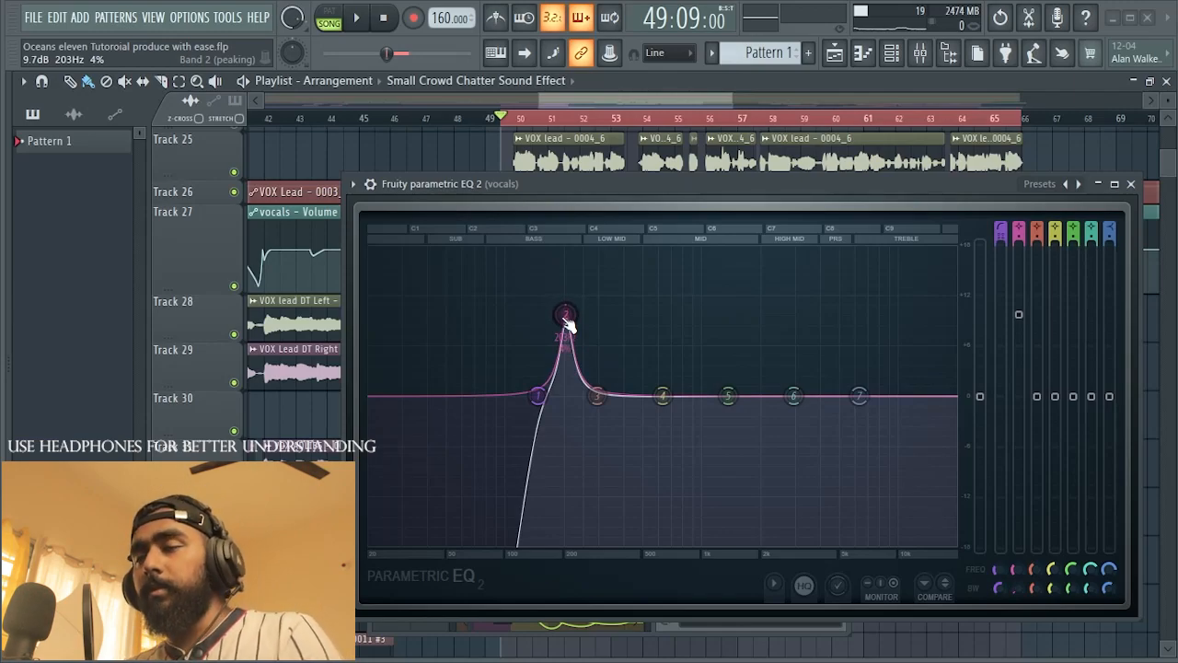
{"action": "scroll", "coordinate": [566, 323], "scroll_direction": "up", "scroll_amount": 10}
{"action": "scroll", "coordinate": [566, 322], "scroll_direction": "down", "scroll_amount": 10}
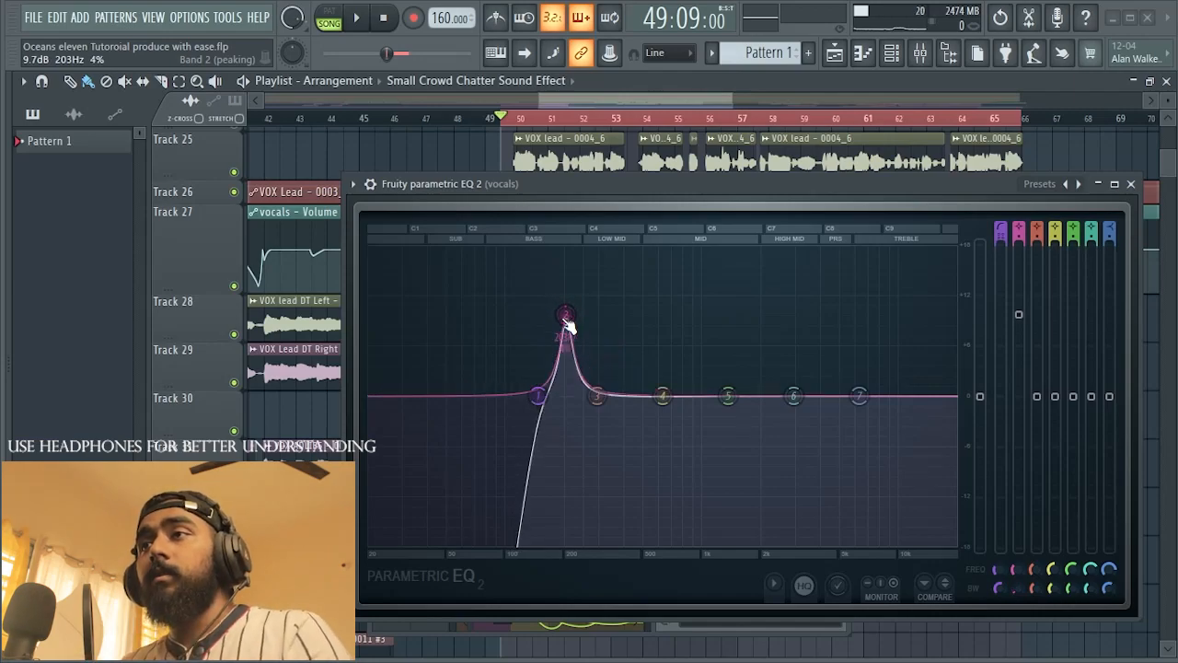
{"action": "scroll", "coordinate": [568, 324], "scroll_direction": "down", "scroll_amount": 2}
{"action": "scroll", "coordinate": [568, 323], "scroll_direction": "up", "scroll_amount": 2}
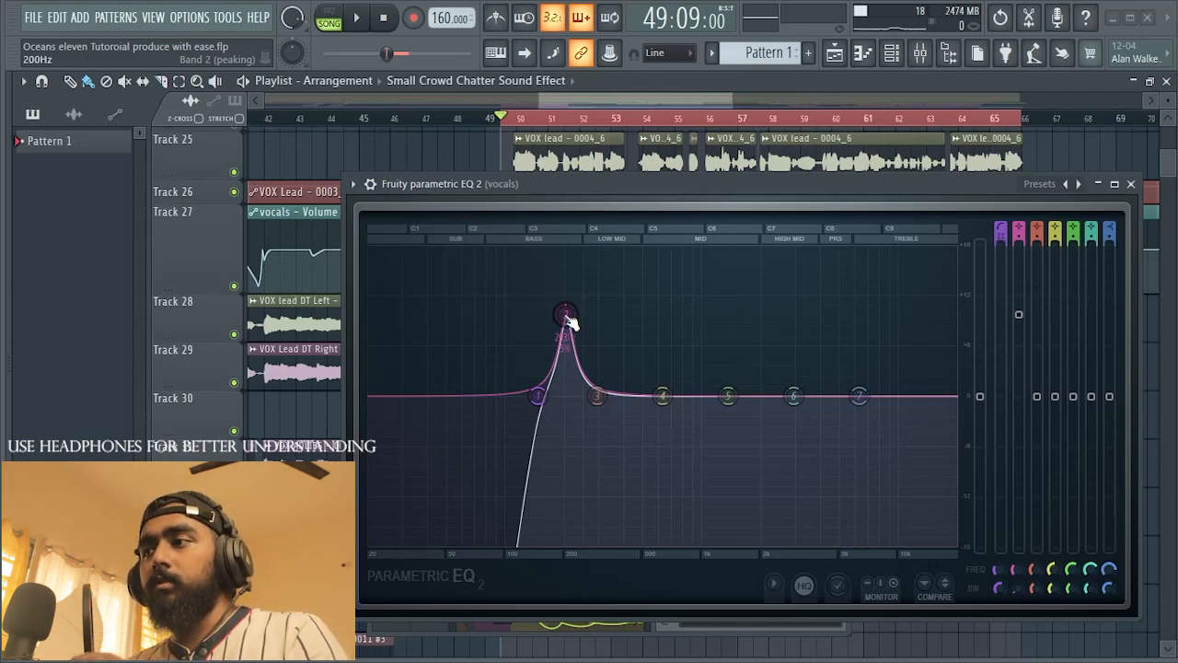
Step: Lower EQ band 2's gain to -1.8 dB and audition the vocal
{"action": "left_click_drag", "start_coordinate": [1019, 315], "coordinate": [1018, 407]}
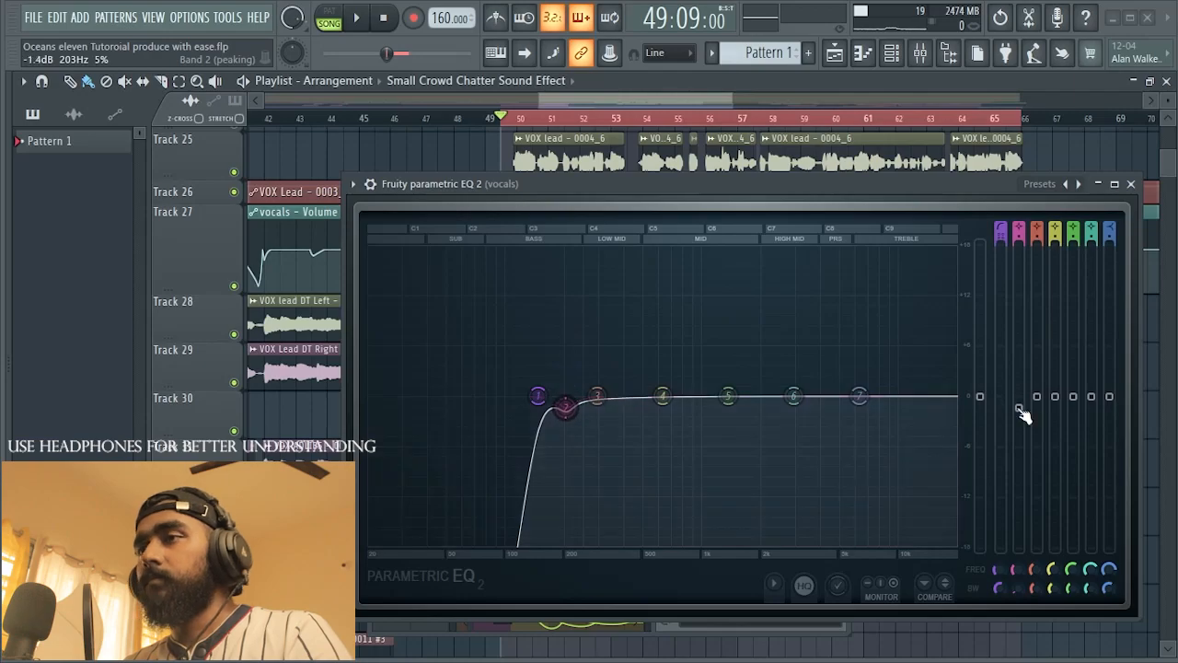
{"action": "key", "text": "space"}
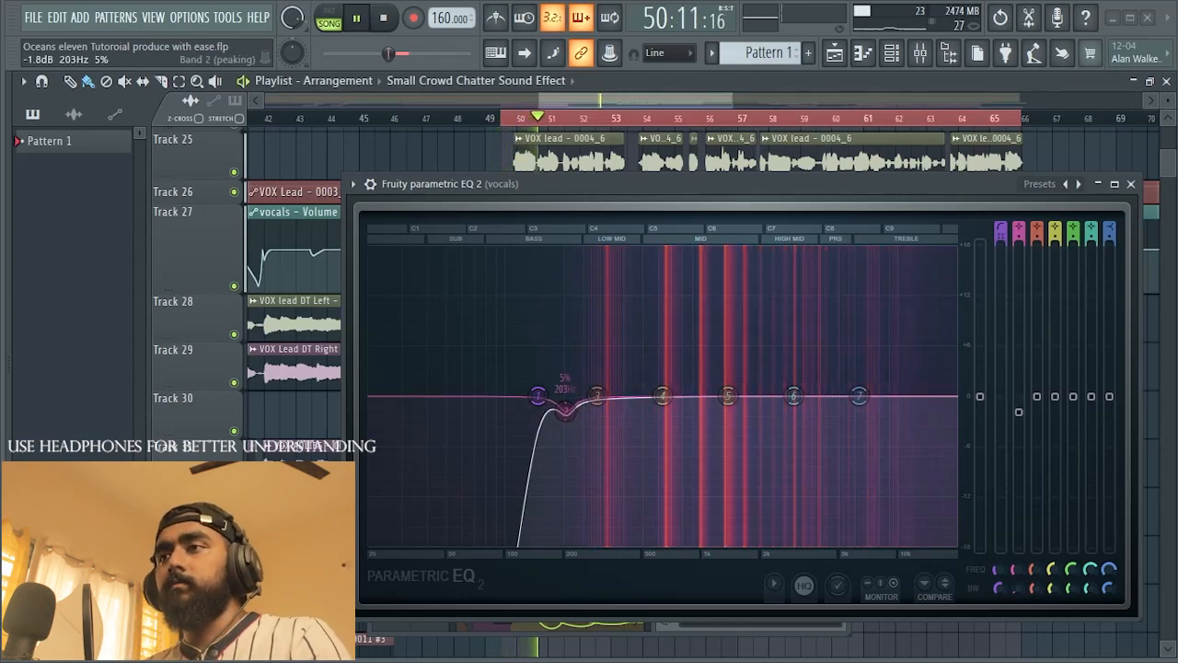
{"action": "mouse_move", "coordinate": [1019, 407]}
{"action": "left_mouse_down"}
{"action": "mouse_move", "coordinate": [1019, 493]}
{"action": "mouse_move", "coordinate": [1018, 412]}
{"action": "left_mouse_up"}
{"action": "key", "text": "space"}
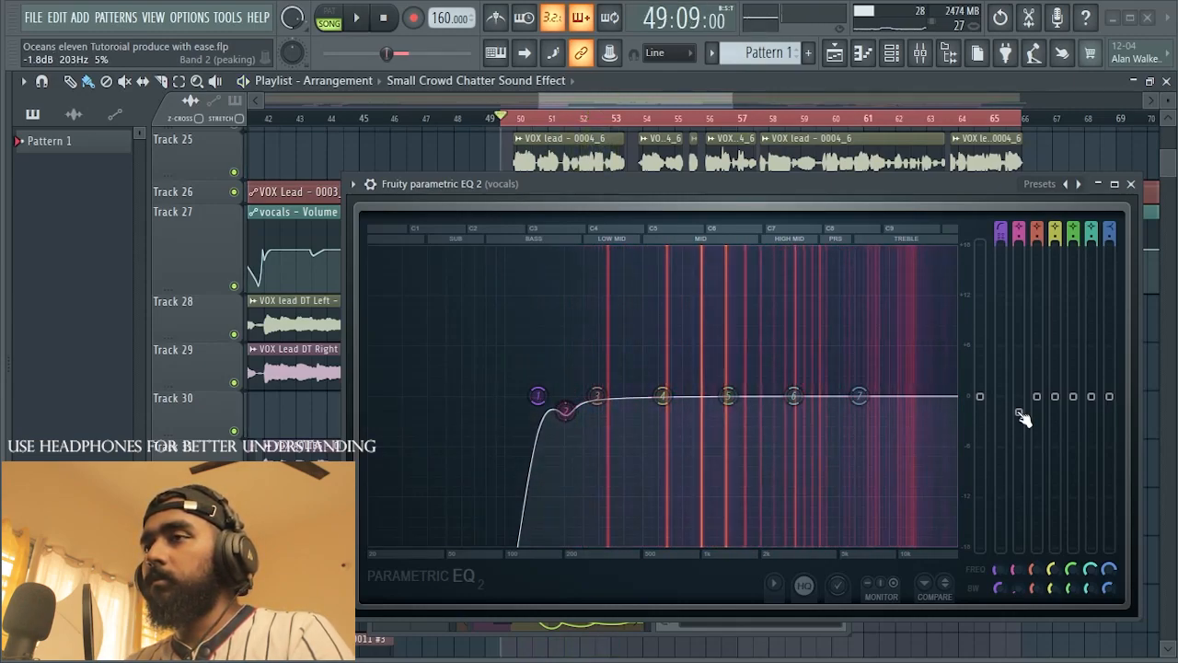
Step: Try a very deep cut on EQ band 2 and restore its gain to -1.8 dB
{"action": "left_click_drag", "start_coordinate": [1021, 416], "coordinate": [1020, 536]}
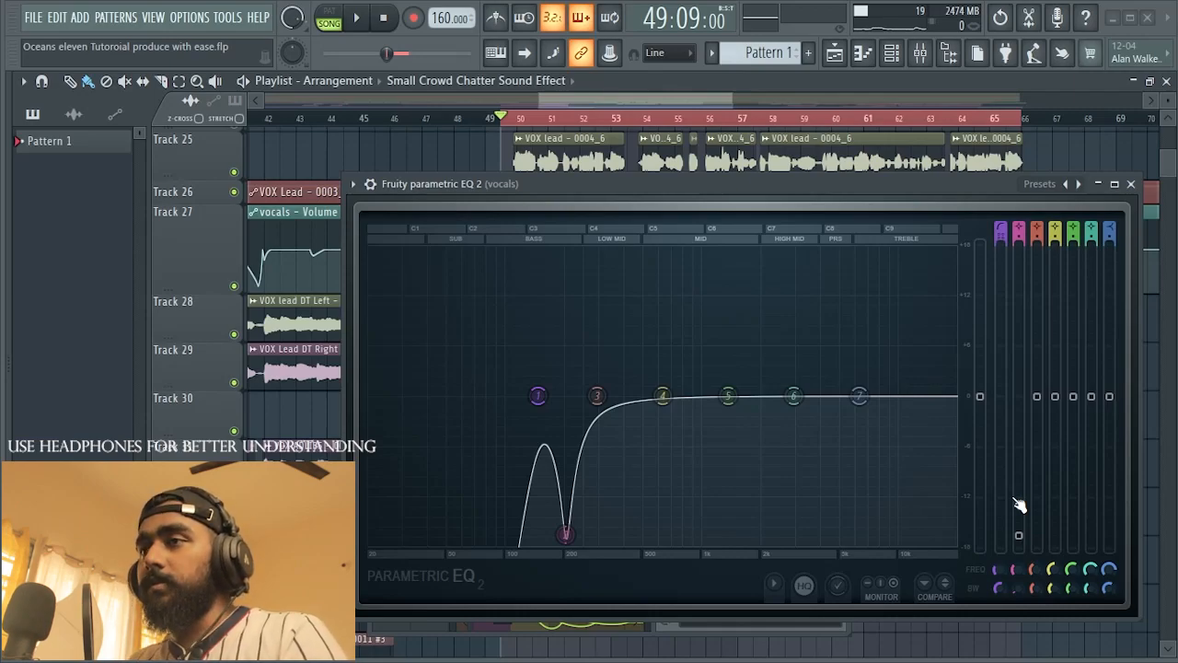
{"action": "left_click_drag", "start_coordinate": [1024, 540], "coordinate": [1018, 411]}
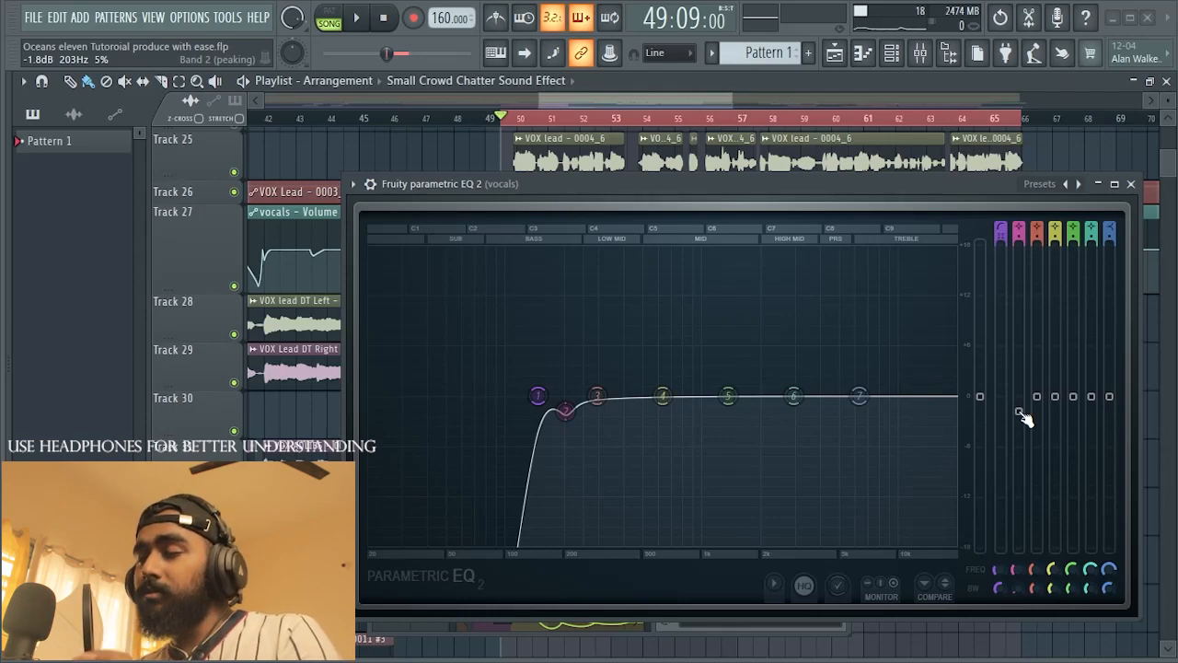
Step: Ease EQ band 2's cut to about -1.4 dB during playback of the vocal
{"action": "key", "text": "space"}
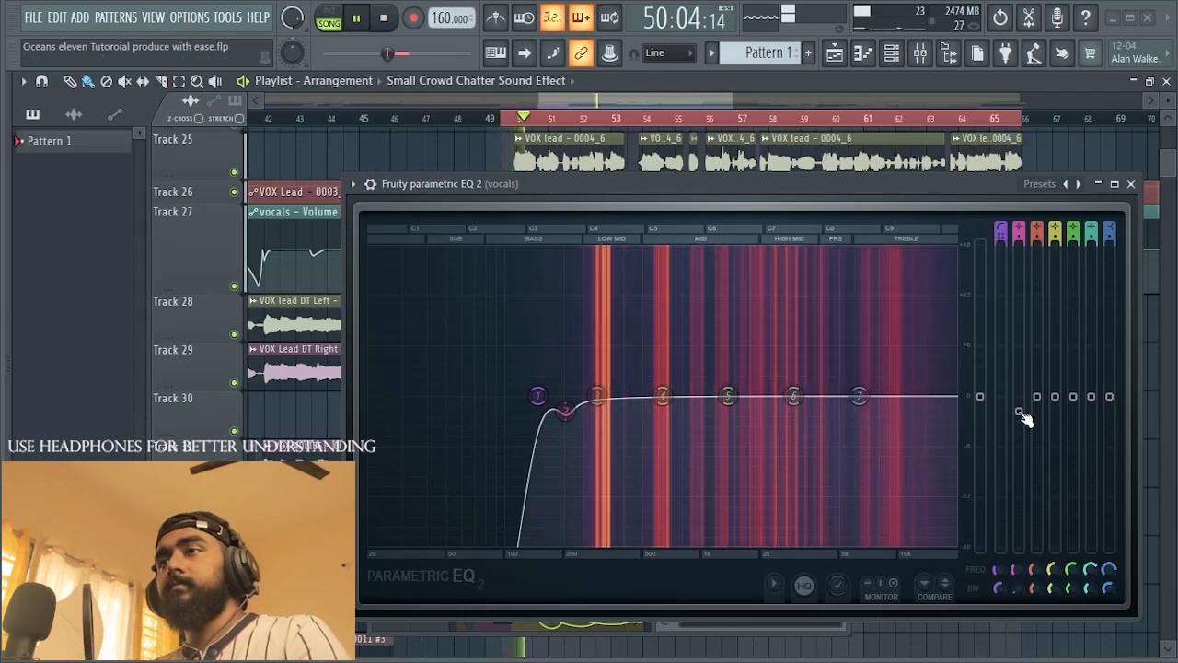
{"action": "left_click_drag", "start_coordinate": [1019, 411], "coordinate": [1018, 407]}
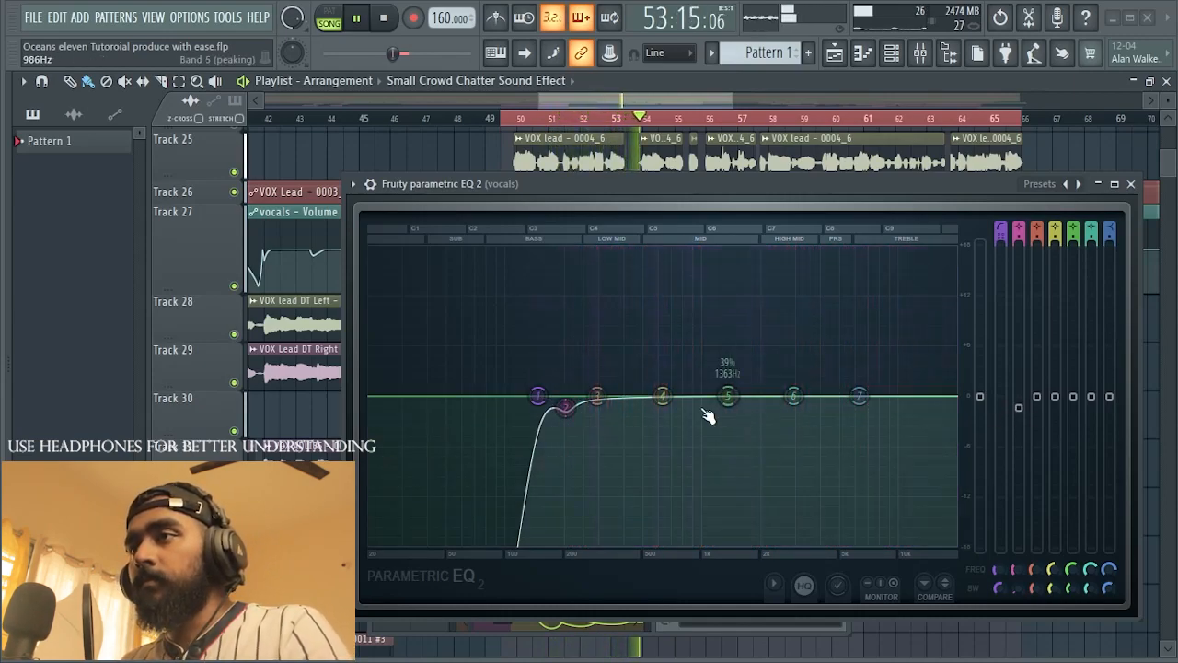
{"action": "key", "text": "space"}
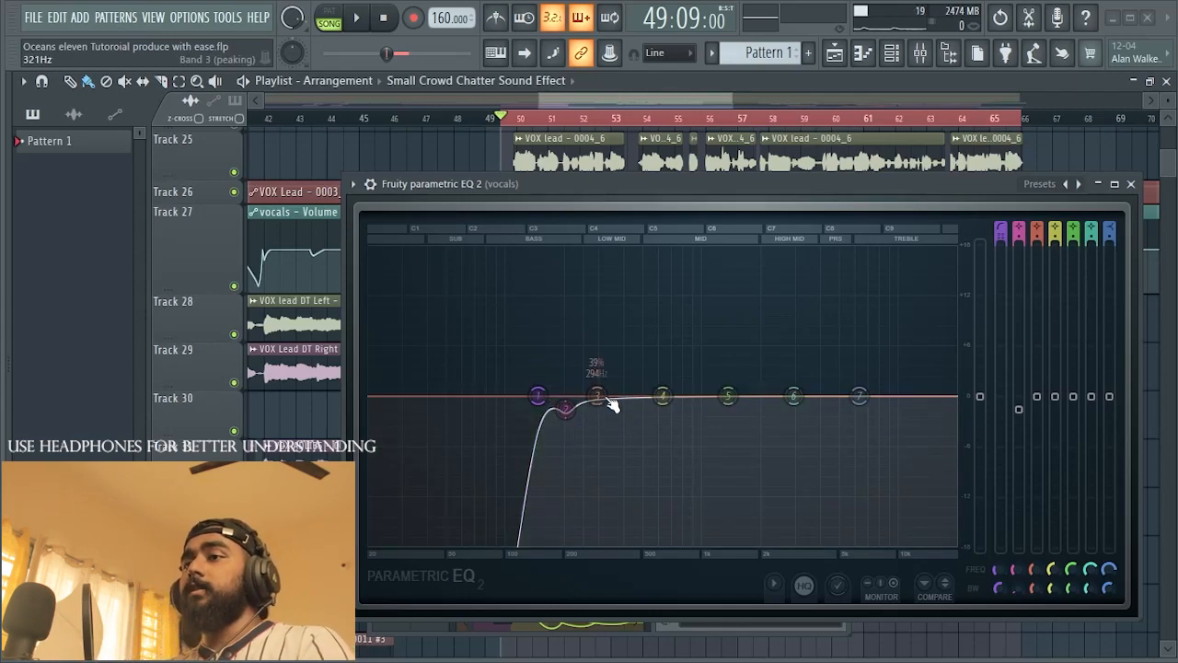
Step: Boost EQ band 3 by about 10 dB and sweep it between about 372 and 331 Hz while auditioning the vocal
{"action": "left_click_drag", "start_coordinate": [597, 396], "coordinate": [617, 396]}
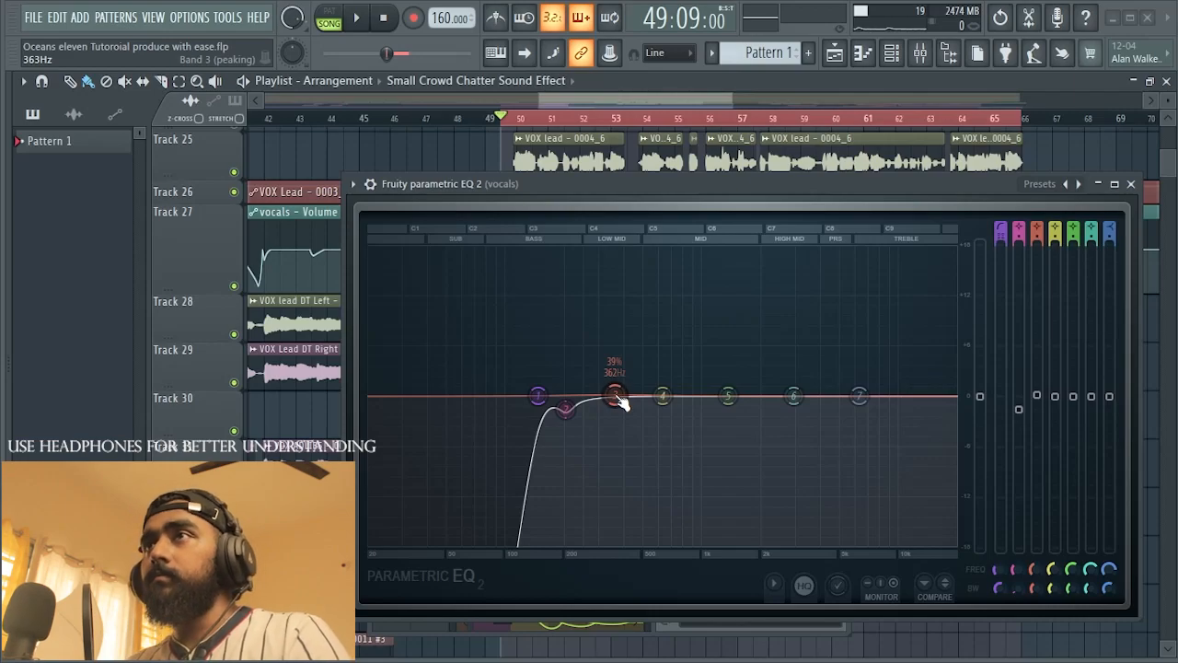
{"action": "key", "text": "space"}
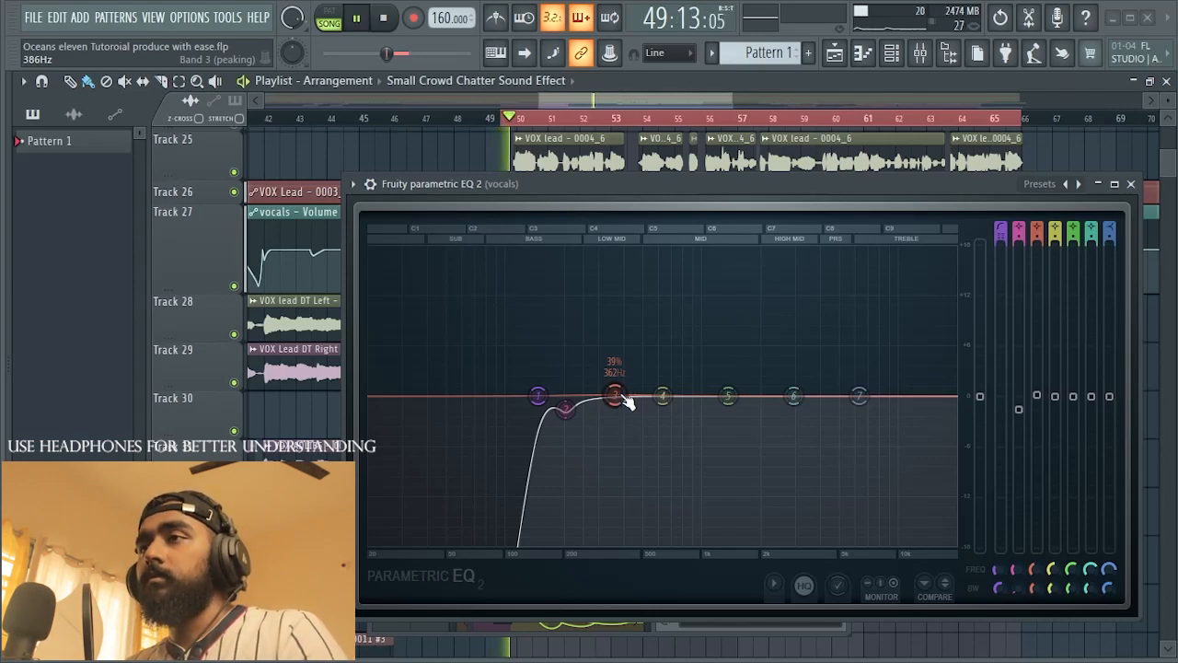
{"action": "left_click_drag", "start_coordinate": [631, 396], "coordinate": [616, 315]}
{"action": "key", "text": "space"}
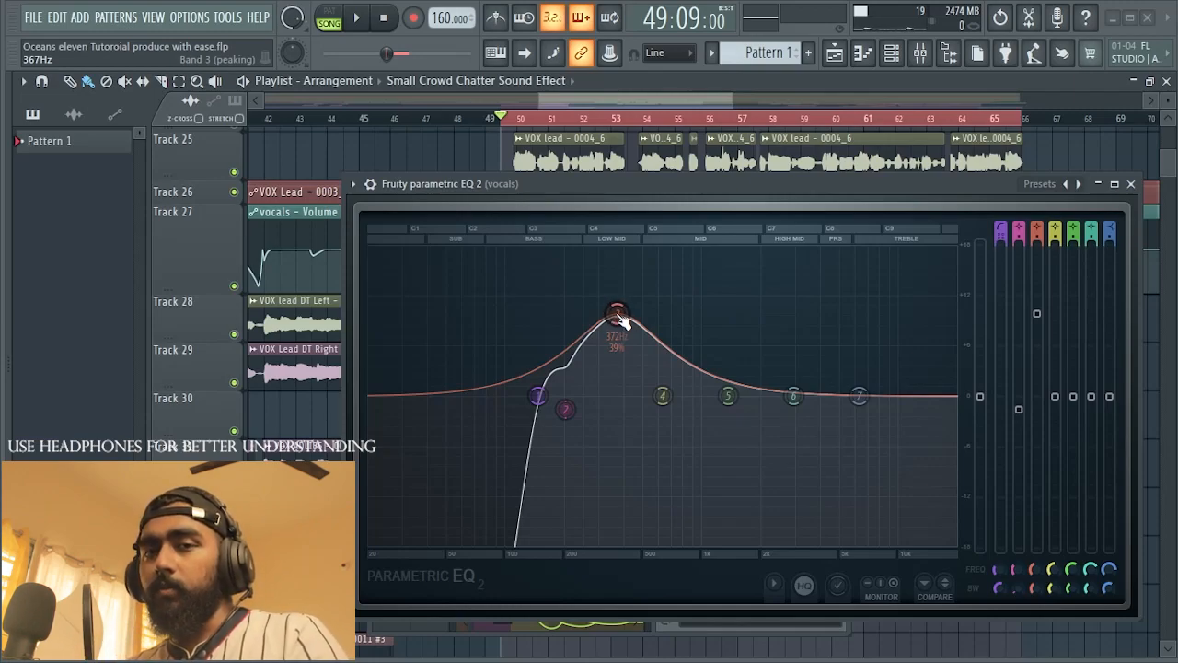
{"action": "key", "text": "space"}
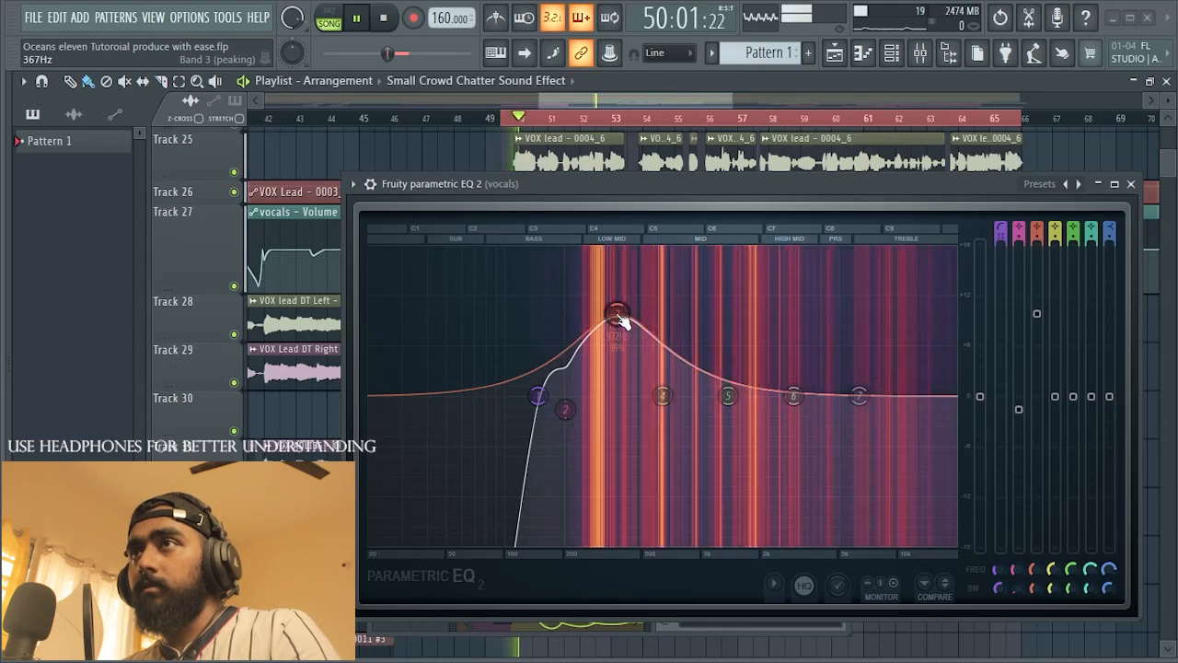
{"action": "left_click_drag", "start_coordinate": [622, 322], "coordinate": [613, 319]}
{"action": "key", "text": "space"}
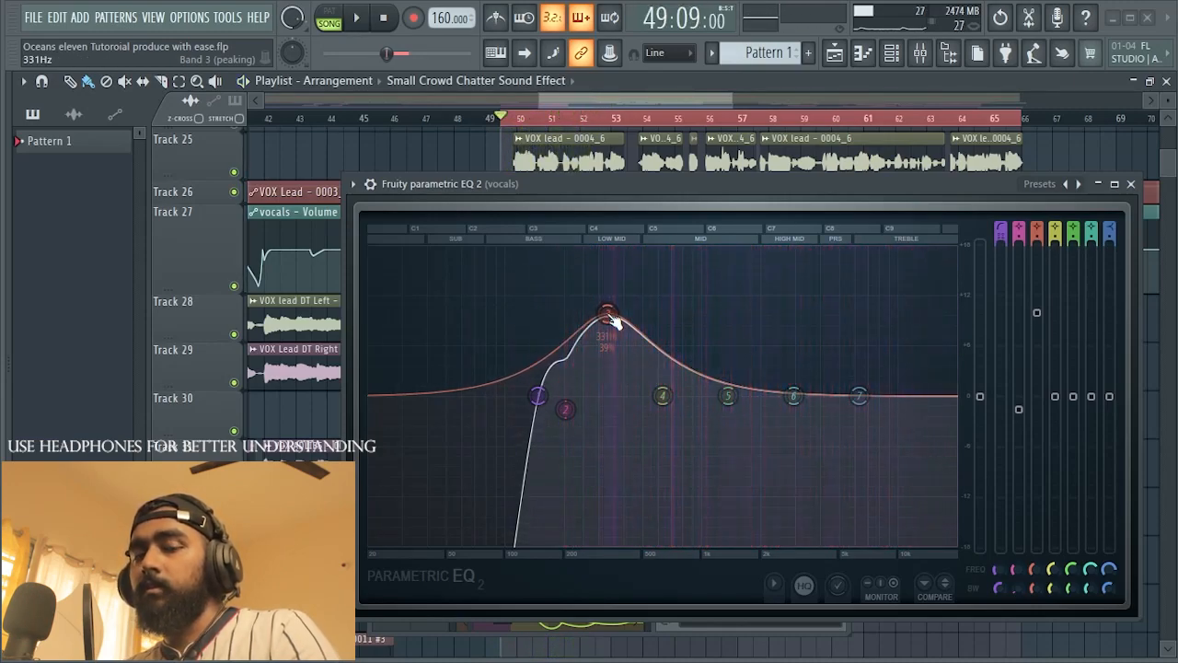
Step: Try a cut of about -5.6 dB on EQ band 3 at 352 Hz and audition the vocal
{"action": "left_click_drag", "start_coordinate": [611, 319], "coordinate": [612, 442]}
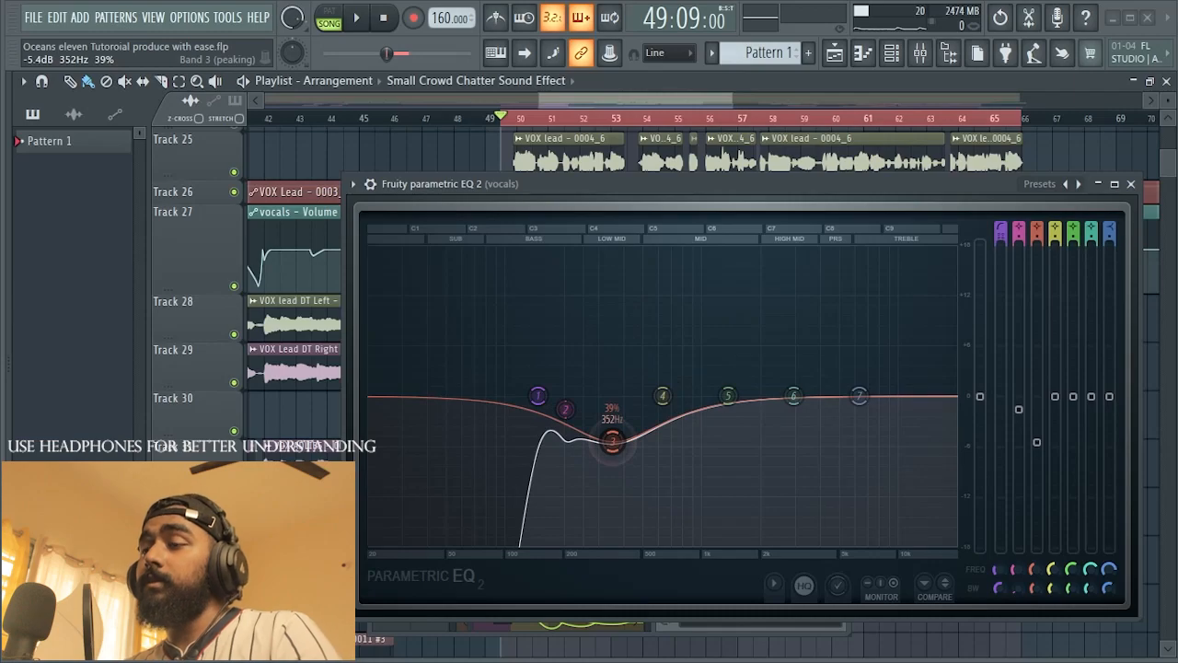
{"action": "key", "text": "space"}
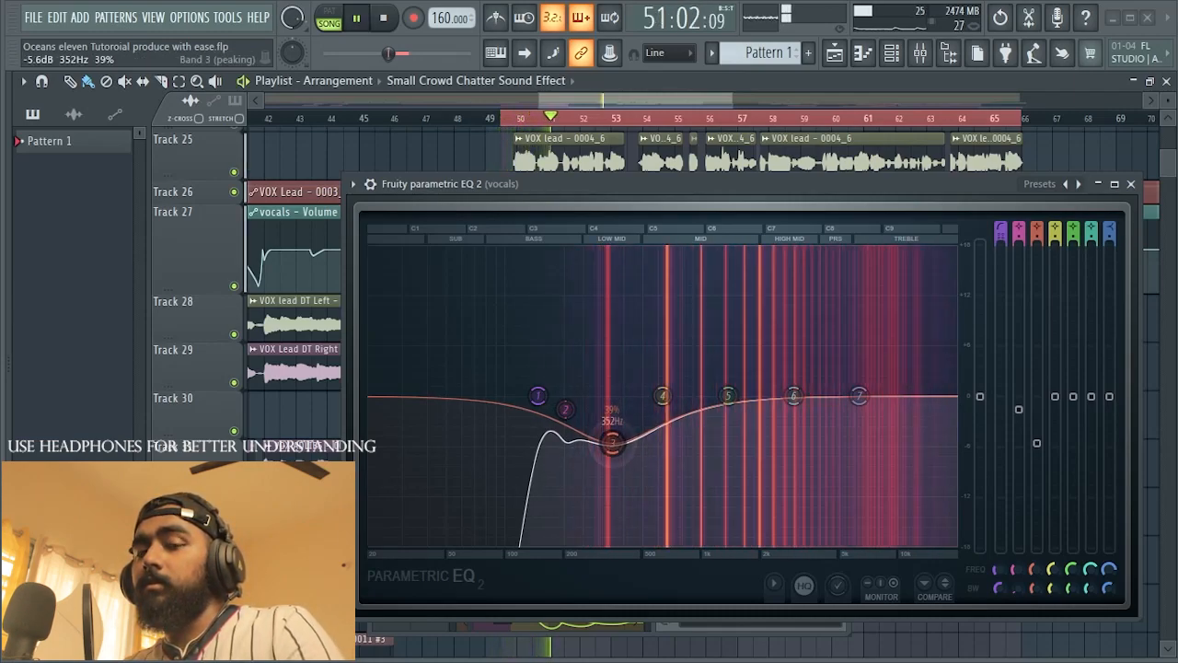
{"action": "key", "text": "space"}
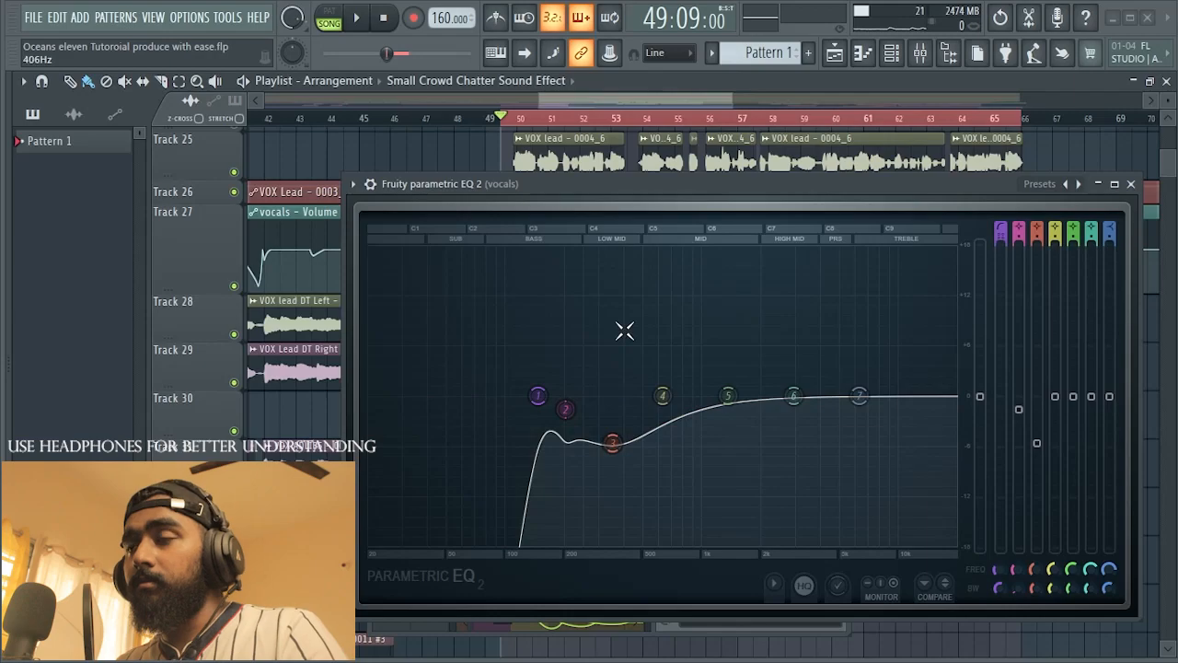
Step: Ease EQ band 3 to a cut of about 1 dB at 409 Hz with 9% bandwidth and audition the vocal
{"action": "left_click_drag", "start_coordinate": [612, 442], "coordinate": [622, 405]}
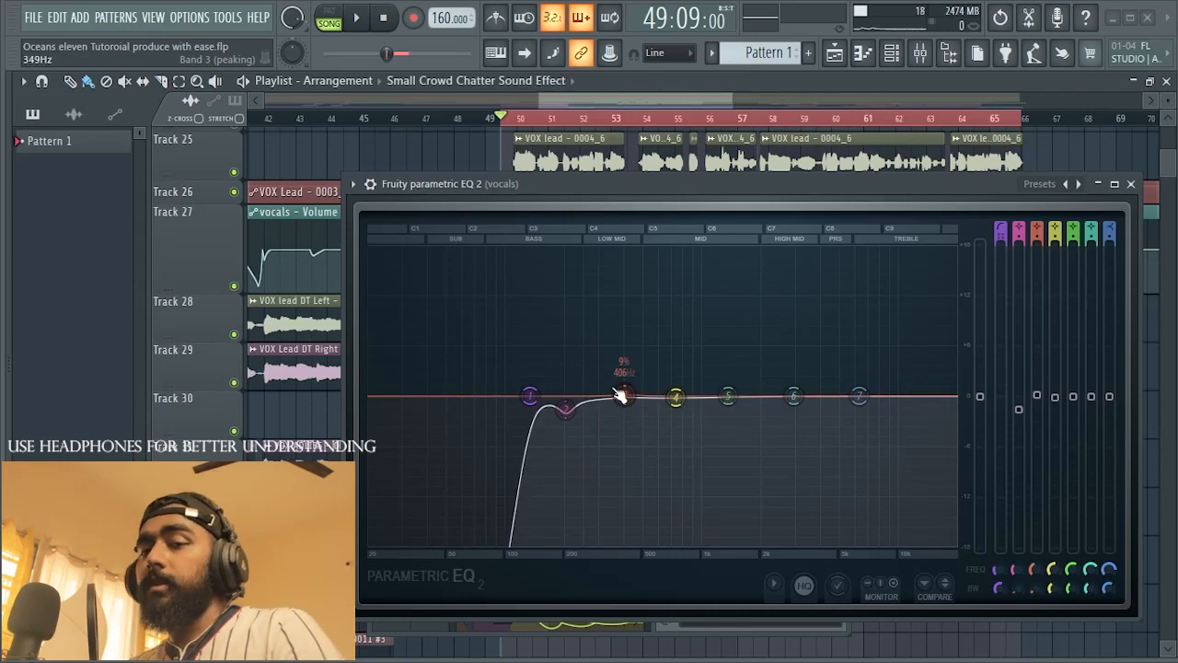
{"action": "left_click_drag", "start_coordinate": [630, 354], "coordinate": [597, 406]}
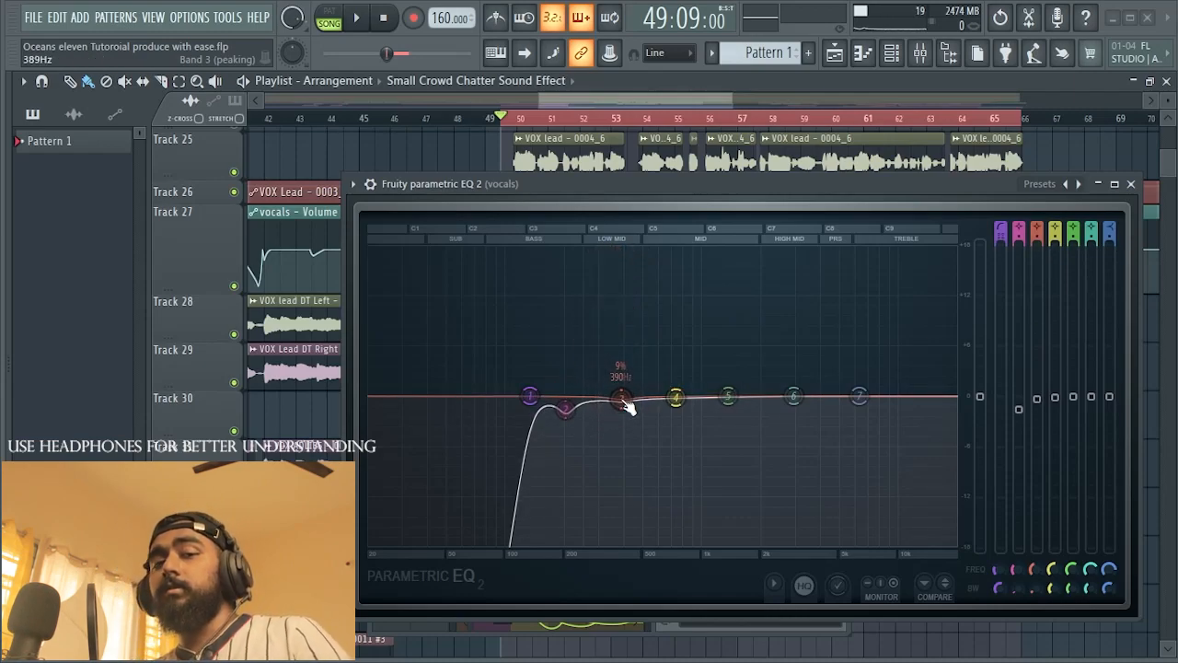
{"action": "left_click_drag", "start_coordinate": [626, 406], "coordinate": [624, 397]}
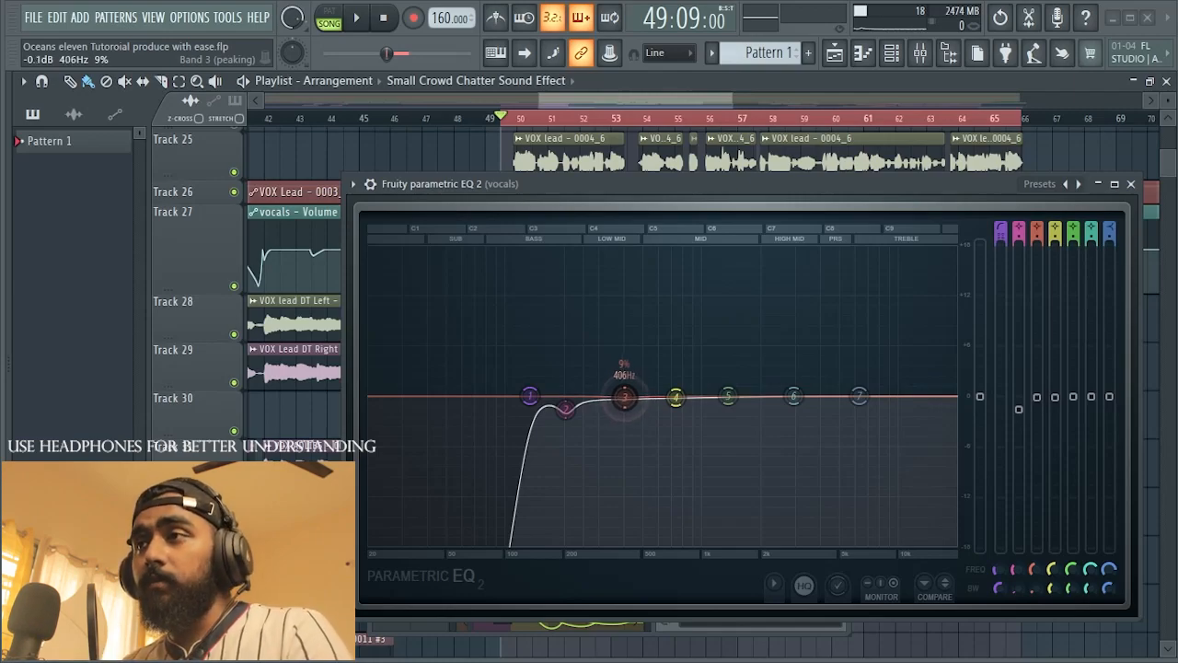
{"action": "left_click_drag", "start_coordinate": [631, 406], "coordinate": [622, 401]}
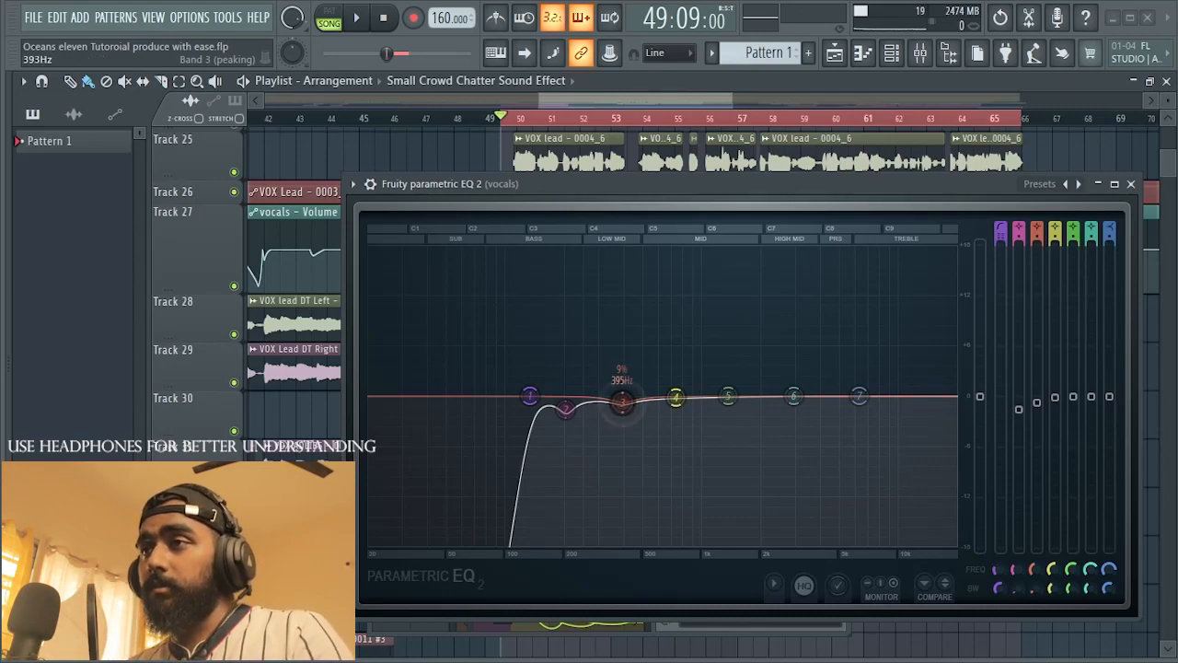
{"action": "mouse_move", "coordinate": [623, 398]}
{"action": "left_mouse_down"}
{"action": "mouse_move", "coordinate": [631, 350]}
{"action": "mouse_move", "coordinate": [626, 403]}
{"action": "left_mouse_up"}
{"action": "key", "text": "space"}
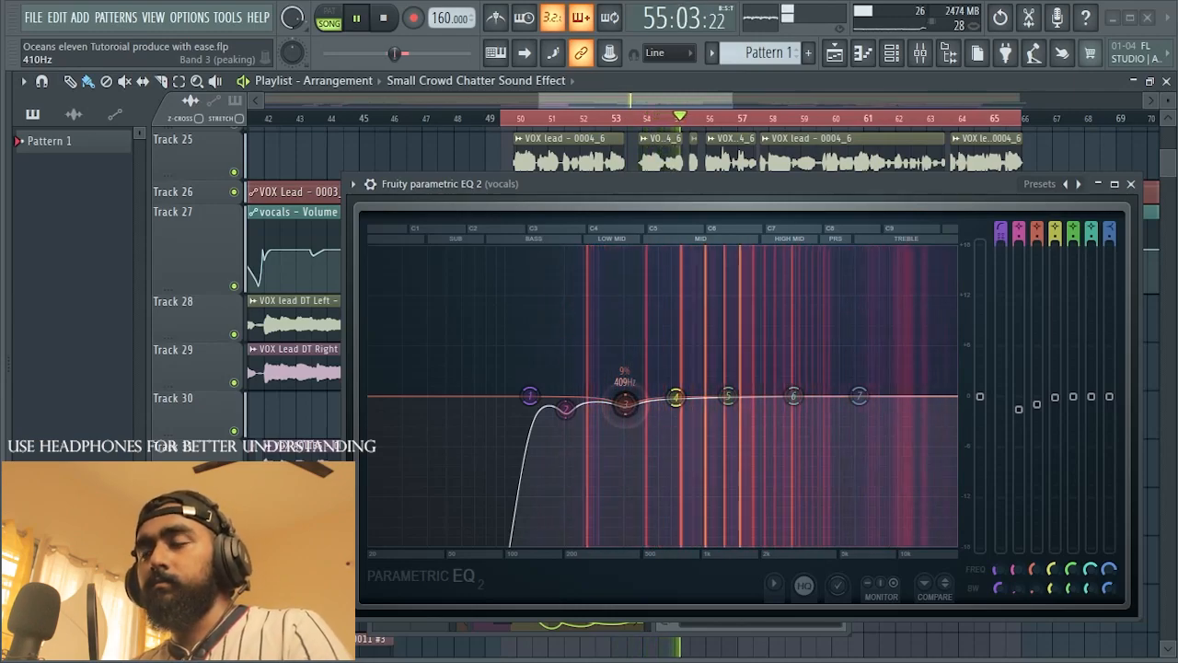
{"action": "key", "text": "space"}
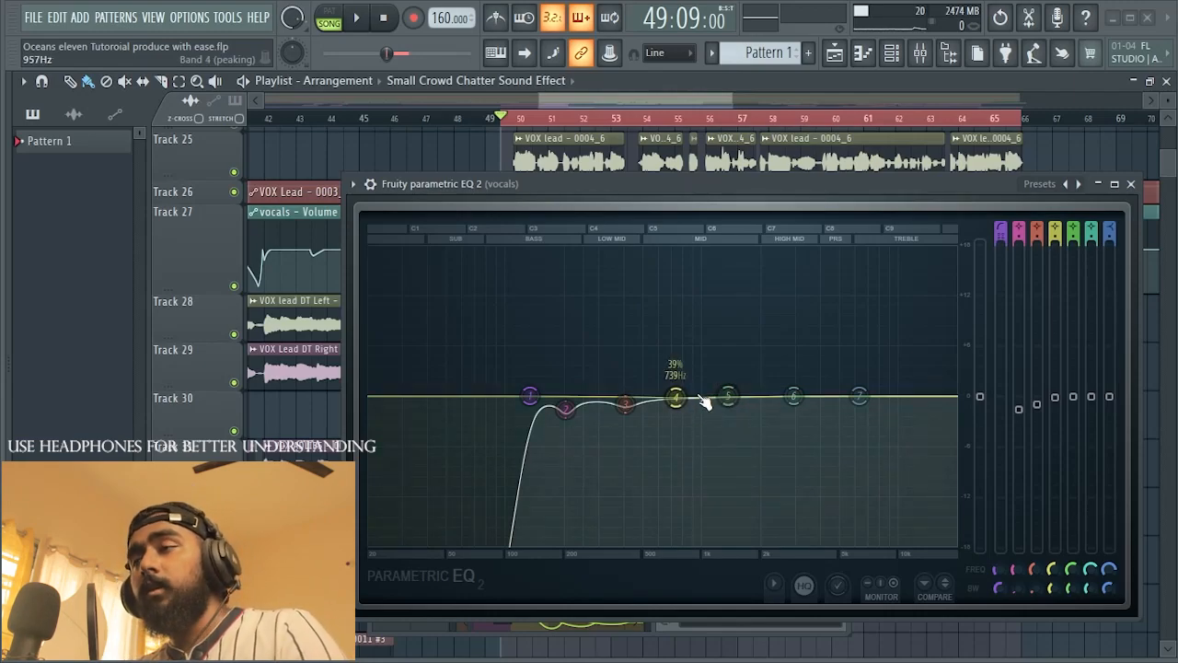
Step: Try a -3.7 dB cut on EQ band 4 at 863 Hz with 24% bandwidth and a slight band 5 boost at 1400 Hz
{"action": "left_click_drag", "start_coordinate": [677, 397], "coordinate": [728, 346]}
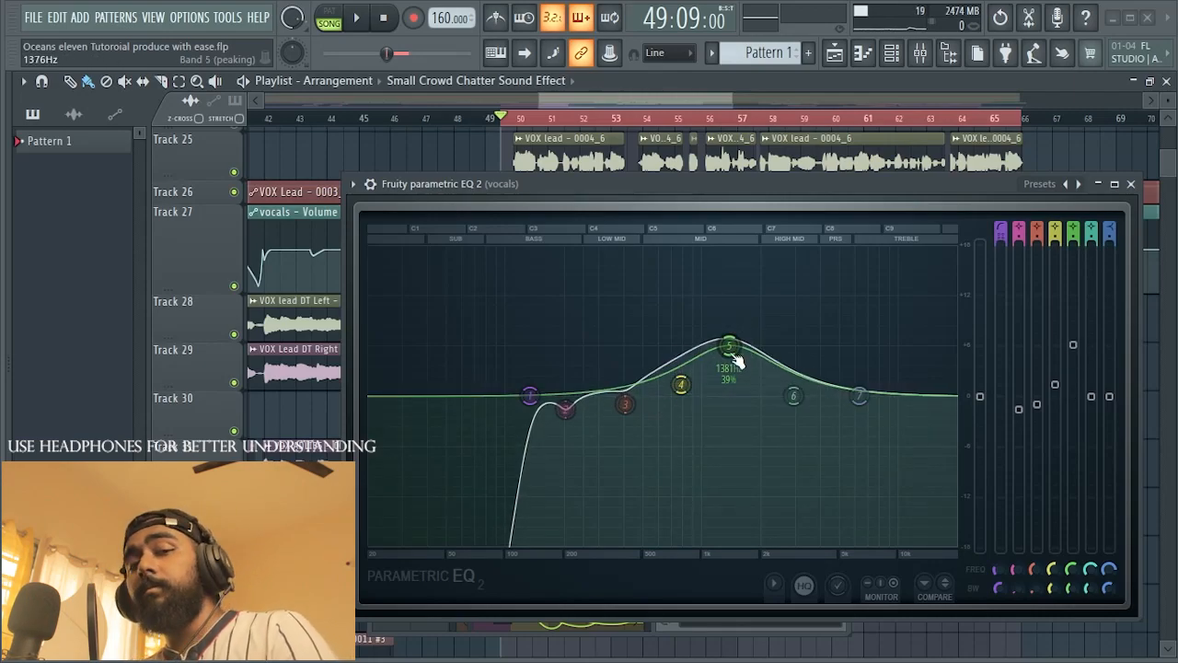
{"action": "left_click_drag", "start_coordinate": [681, 385], "coordinate": [681, 376]}
{"action": "left_click_drag", "start_coordinate": [729, 346], "coordinate": [731, 379]}
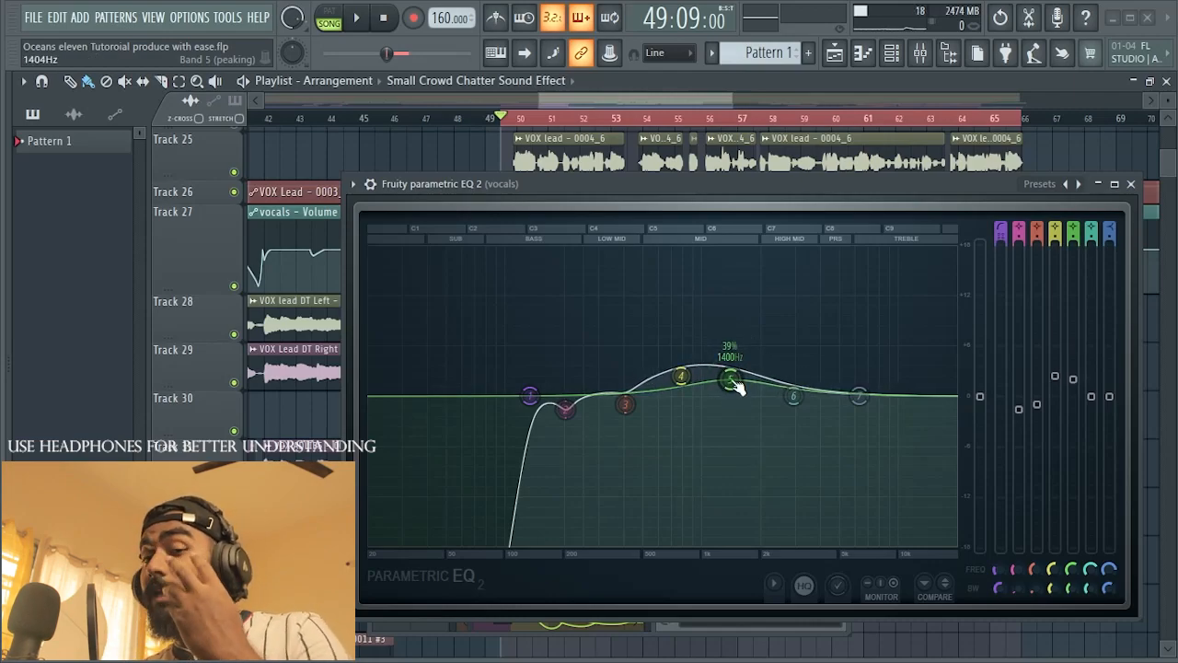
{"action": "left_click_drag", "start_coordinate": [681, 376], "coordinate": [685, 428]}
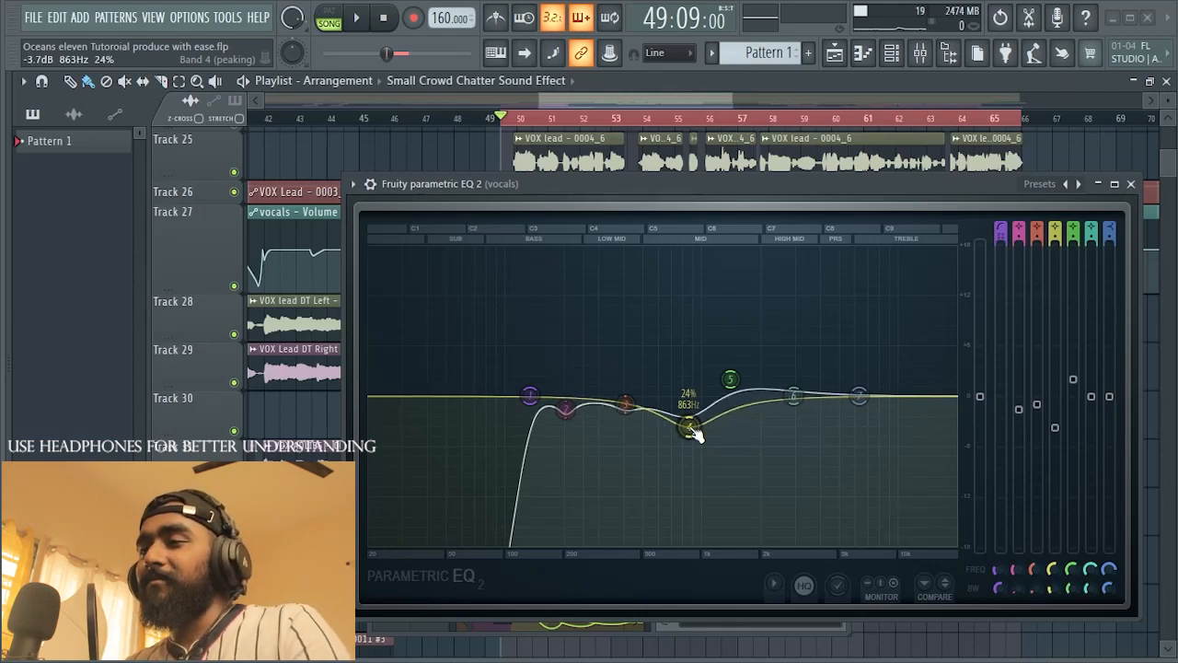
Step: Level EQ bands 4 and 5 to near 0 dB at about 917 Hz and 1624 Hz while the vocal plays
{"action": "key", "text": "space"}
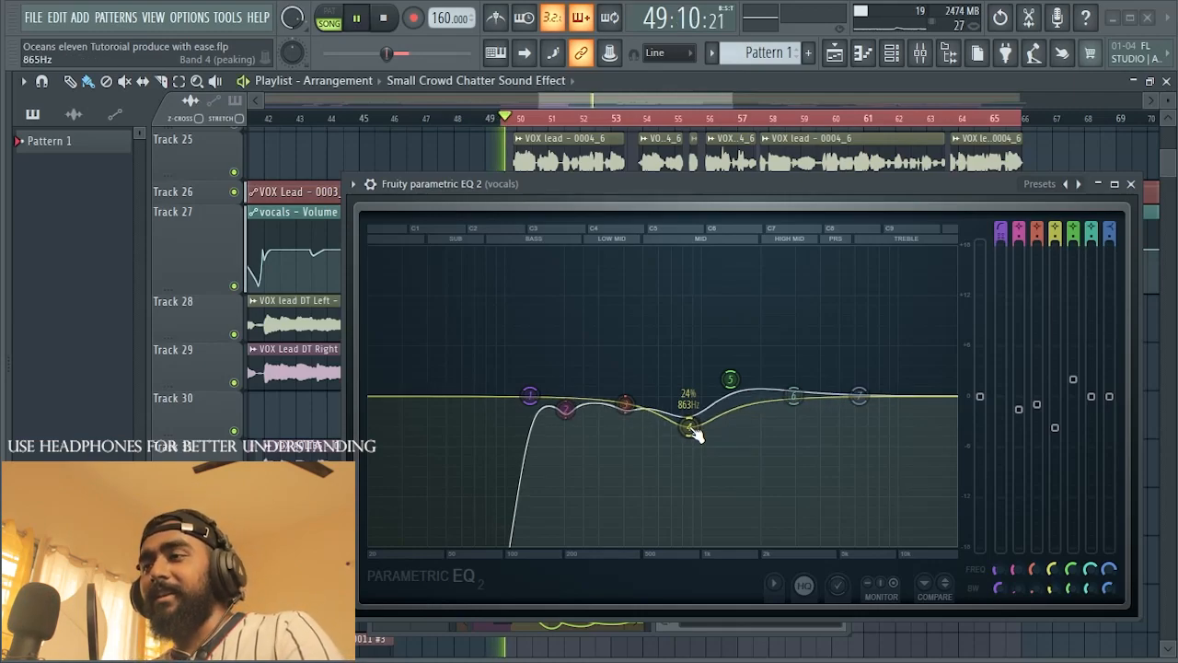
{"action": "left_click_drag", "start_coordinate": [695, 435], "coordinate": [694, 444]}
{"action": "mouse_move", "coordinate": [730, 379]}
{"action": "left_mouse_down"}
{"action": "mouse_move", "coordinate": [731, 436]}
{"action": "mouse_move", "coordinate": [738, 305]}
{"action": "mouse_move", "coordinate": [737, 431]}
{"action": "mouse_move", "coordinate": [743, 393]}
{"action": "left_mouse_up"}
{"action": "left_click_drag", "start_coordinate": [689, 432], "coordinate": [695, 395]}
{"action": "key", "text": "space"}
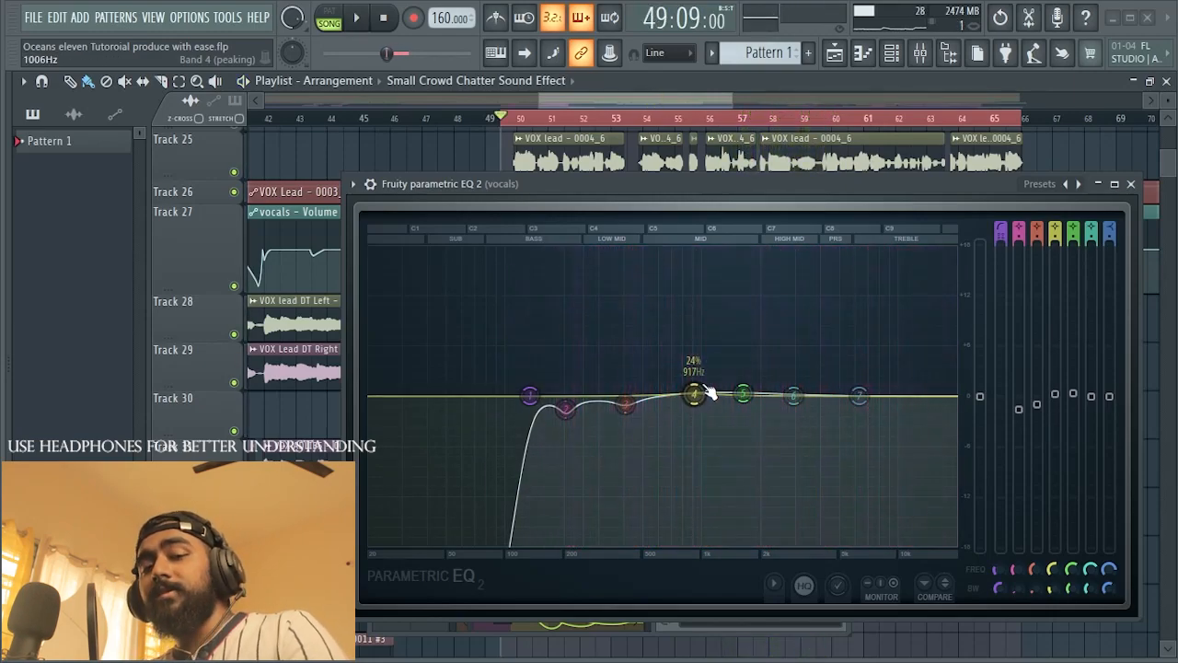
Step: Try a boost and a cut on EQ band 4 near 1 kHz and reset bands 4 and 5 to their defaults
{"action": "left_click_drag", "start_coordinate": [696, 402], "coordinate": [699, 329]}
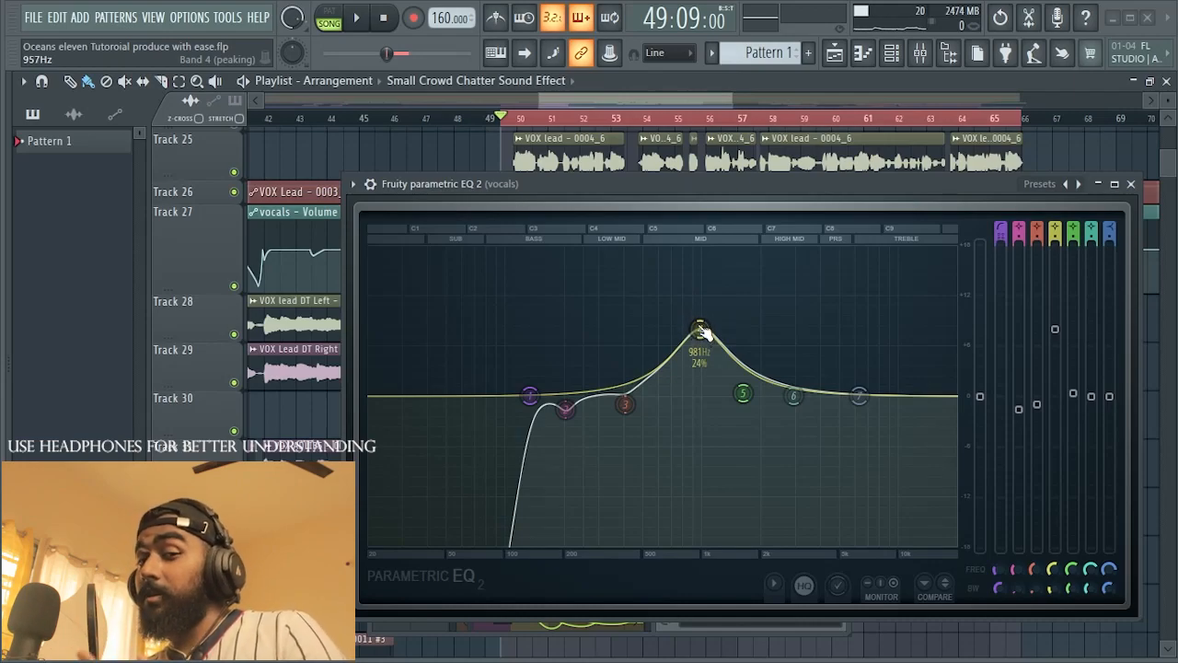
{"action": "left_click_drag", "start_coordinate": [702, 331], "coordinate": [693, 445]}
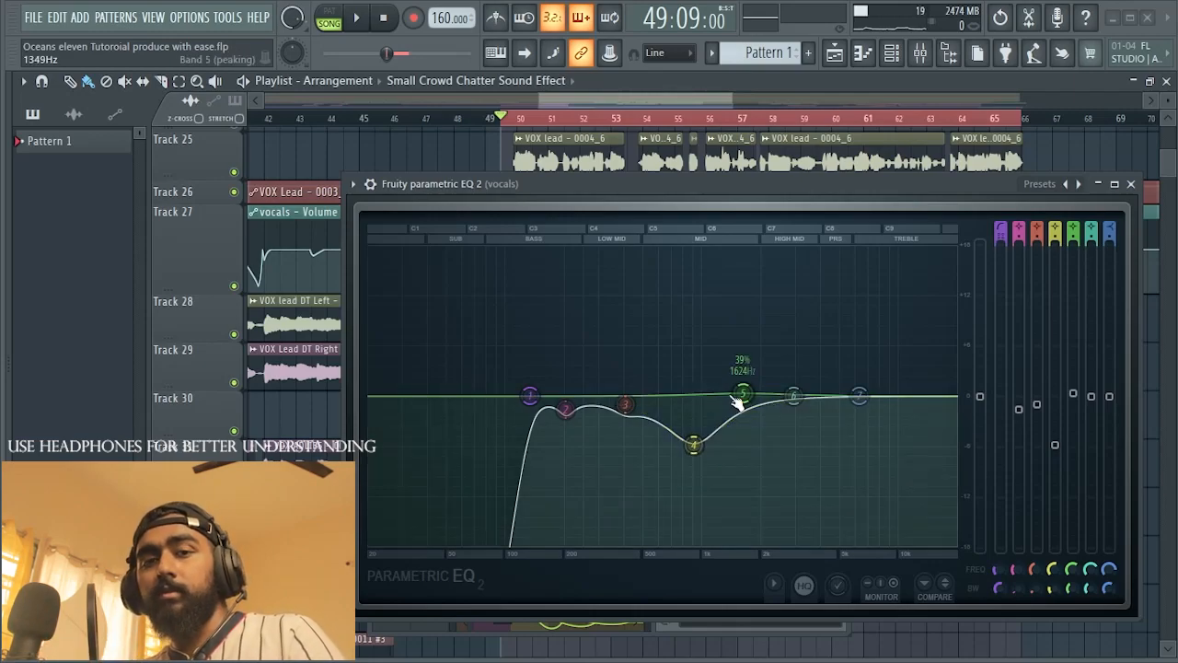
{"action": "left_click_drag", "start_coordinate": [694, 445], "coordinate": [697, 399]}
{"action": "right_click", "coordinate": [697, 399]}
{"action": "left_click", "coordinate": [720, 426]}
{"action": "right_click", "coordinate": [744, 397]}
{"action": "left_click", "coordinate": [747, 417]}
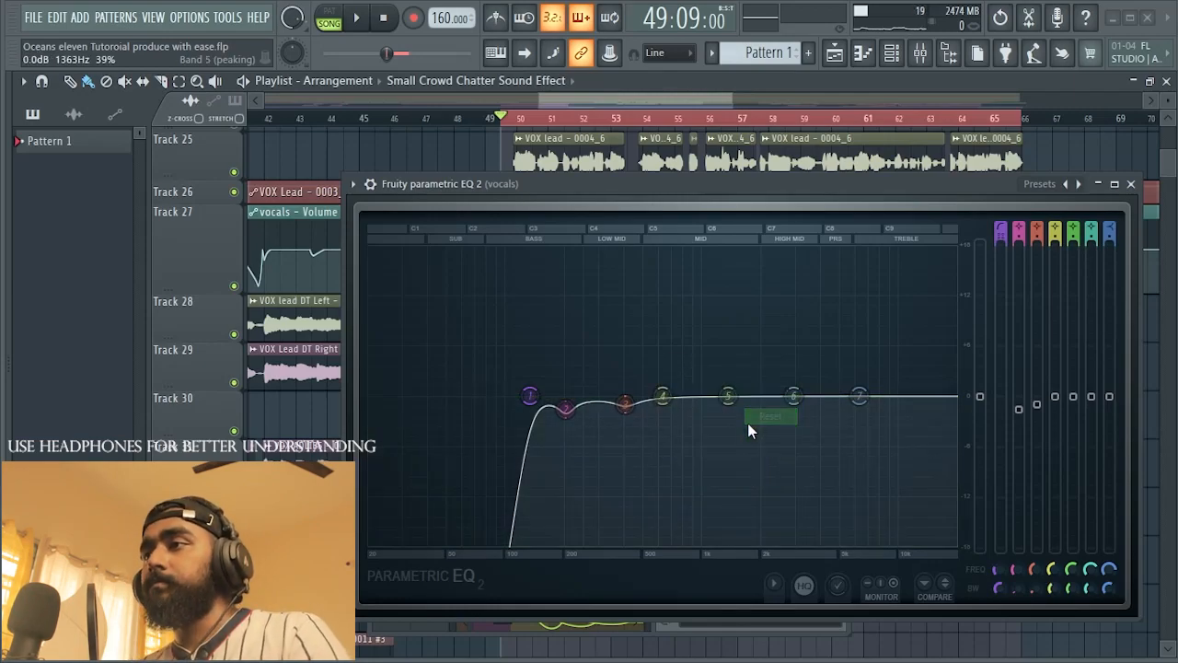
Step: Boost EQ band 4 to 18 dB at about 659 Hz, narrow its bandwidth to 0% and audition the vocal
{"action": "left_click_drag", "start_coordinate": [666, 397], "coordinate": [688, 402]}
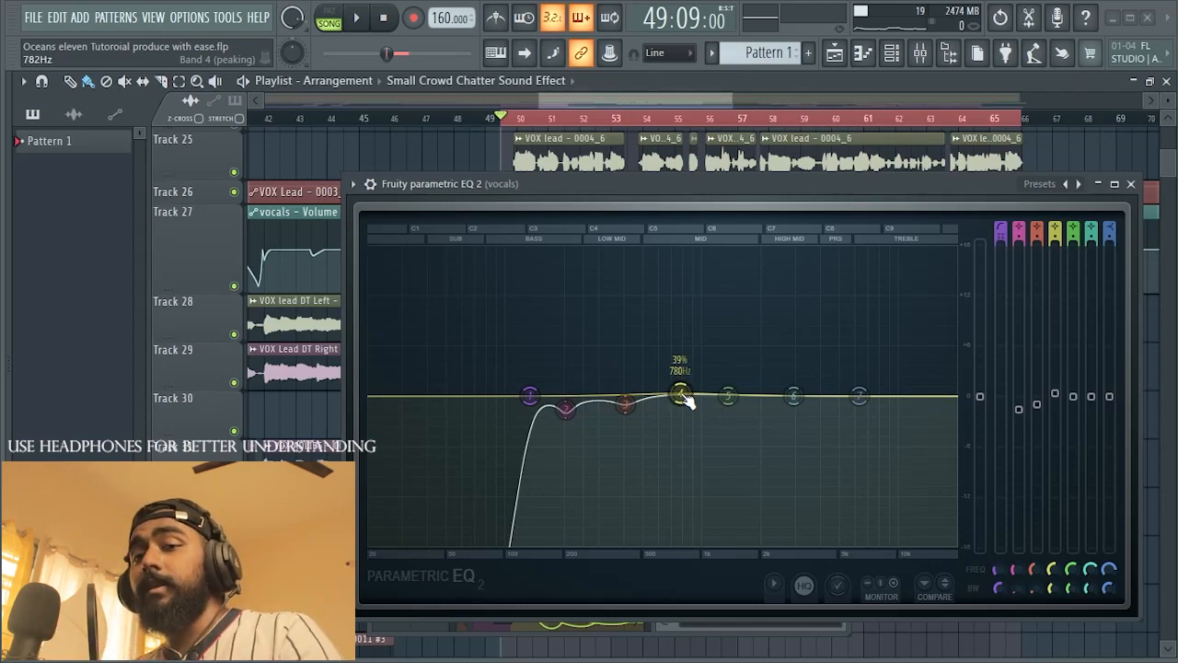
{"action": "left_click_drag", "start_coordinate": [686, 400], "coordinate": [665, 250]}
{"action": "scroll", "coordinate": [703, 254], "scroll_direction": "down", "scroll_amount": 5}
{"action": "key", "text": "space"}
{"action": "key", "text": "space"}
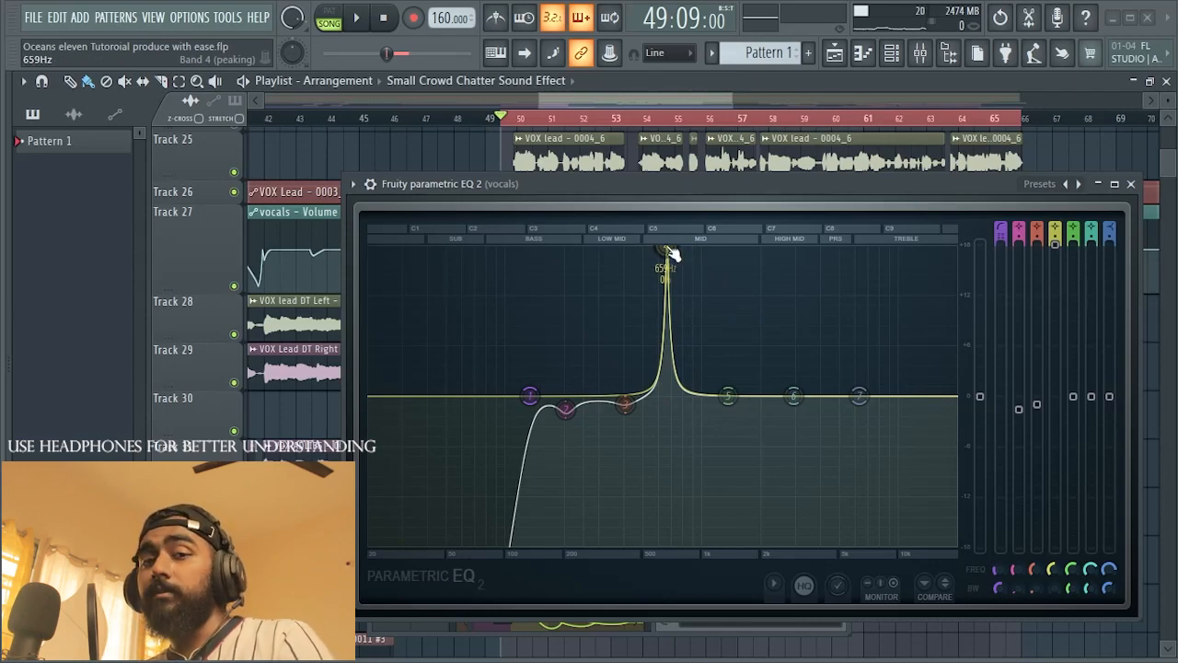
Step: Sweep EQ band 4's narrow 18 dB peak between about 686 and 848 Hz to look for harsh frequencies
{"action": "left_click_drag", "start_coordinate": [674, 405], "coordinate": [678, 250]}
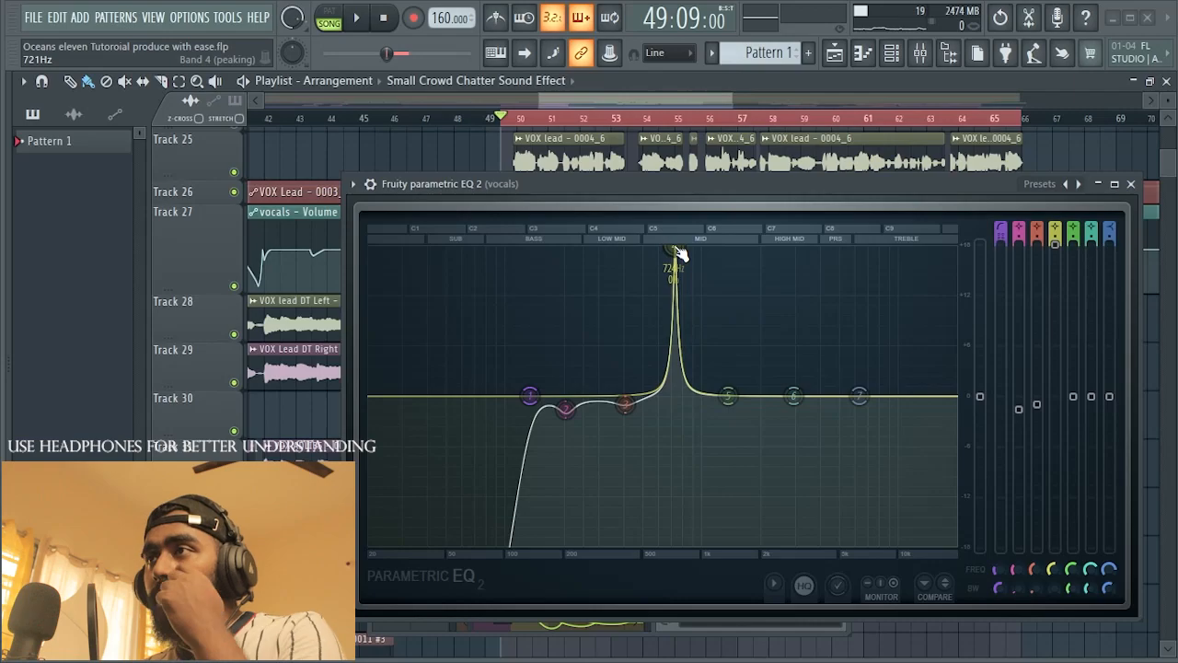
{"action": "scroll", "coordinate": [680, 253], "scroll_direction": "up", "scroll_amount": 4}
{"action": "scroll", "coordinate": [680, 253], "scroll_direction": "down", "scroll_amount": 4}
{"action": "mouse_move", "coordinate": [676, 251]}
{"action": "left_mouse_down"}
{"action": "mouse_move", "coordinate": [702, 251]}
{"action": "mouse_move", "coordinate": [573, 251]}
{"action": "mouse_move", "coordinate": [689, 250]}
{"action": "left_mouse_up"}
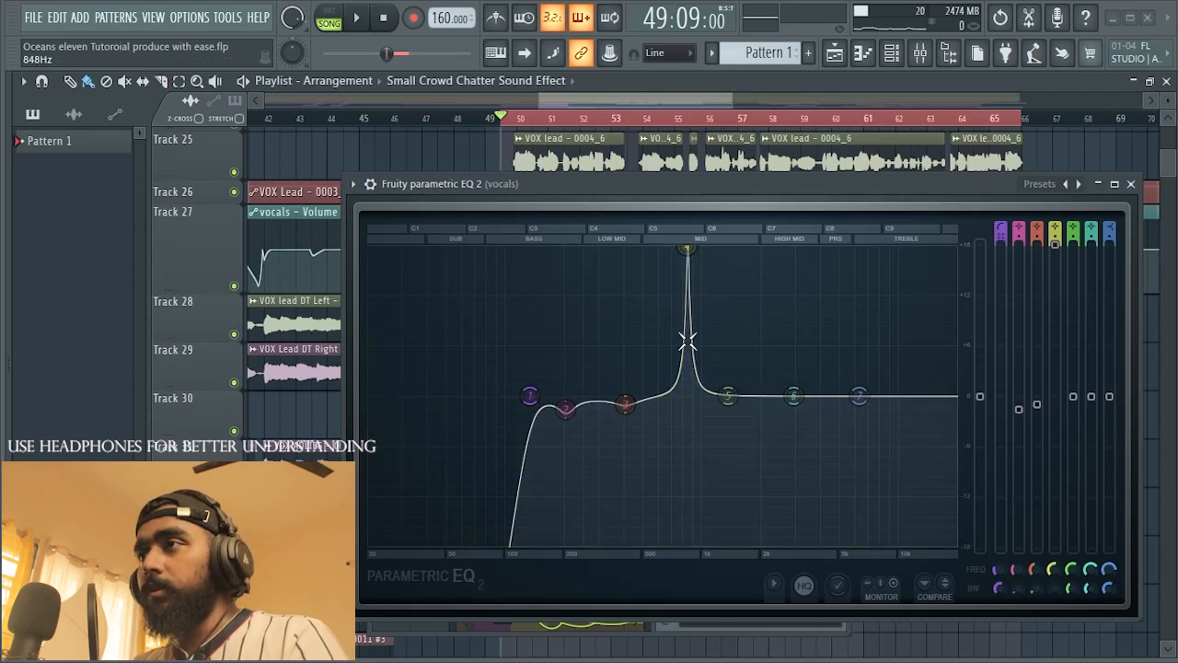
{"action": "left_click_drag", "start_coordinate": [692, 258], "coordinate": [669, 250]}
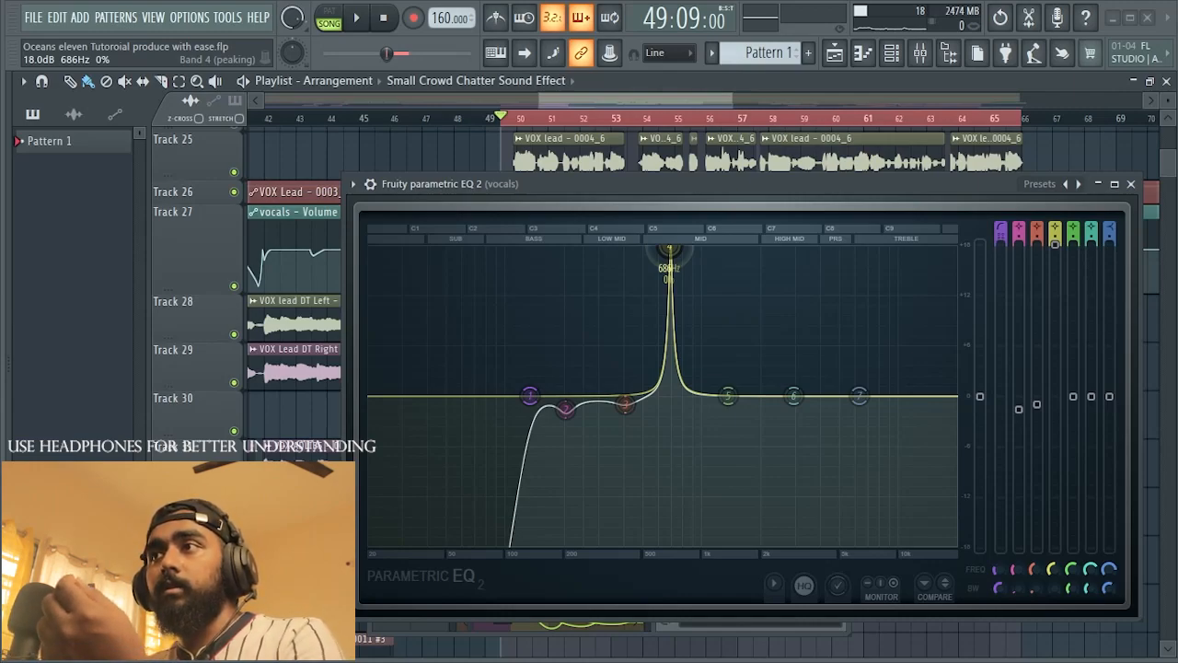
{"action": "left_click_drag", "start_coordinate": [669, 251], "coordinate": [671, 251]}
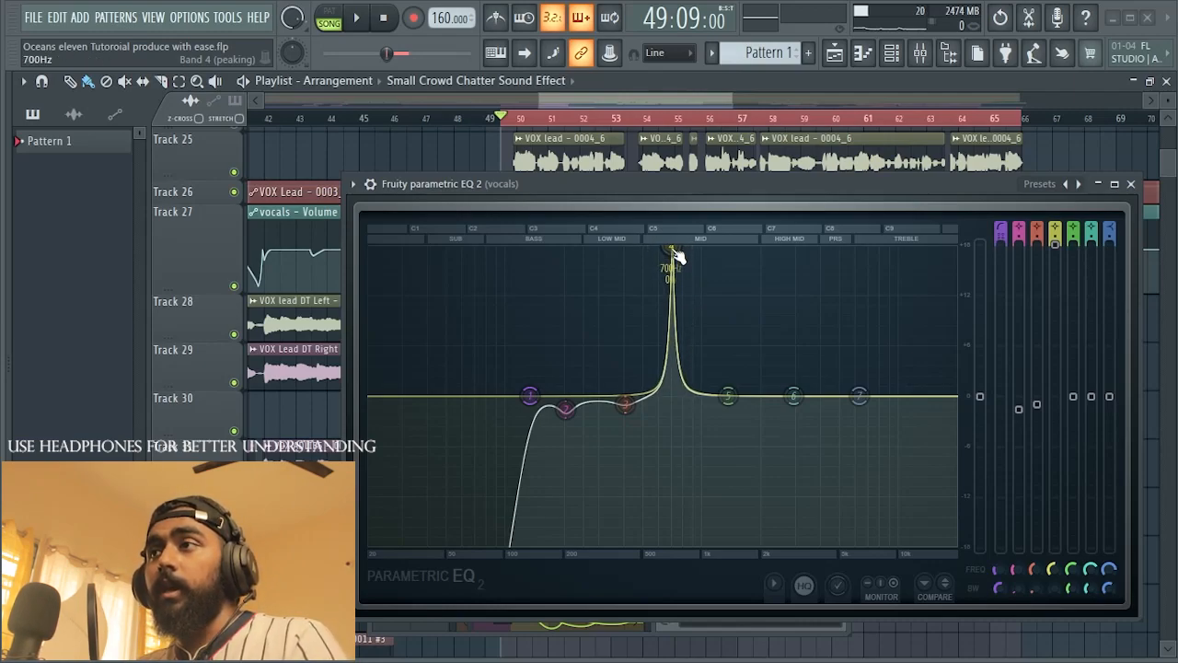
Step: Move EQ band 4's 18 dB peak to 645 Hz at 0% bandwidth and audition the vocal
{"action": "scroll", "coordinate": [675, 256], "scroll_direction": "up", "scroll_amount": 5}
{"action": "mouse_move", "coordinate": [672, 251]}
{"action": "left_mouse_down"}
{"action": "mouse_move", "coordinate": [676, 460]}
{"action": "mouse_move", "coordinate": [667, 250]}
{"action": "mouse_move", "coordinate": [678, 373]}
{"action": "mouse_move", "coordinate": [679, 254]}
{"action": "mouse_move", "coordinate": [665, 249]}
{"action": "left_mouse_up"}
{"action": "scroll", "coordinate": [681, 254], "scroll_direction": "down", "scroll_amount": 5}
{"action": "key", "text": "space"}
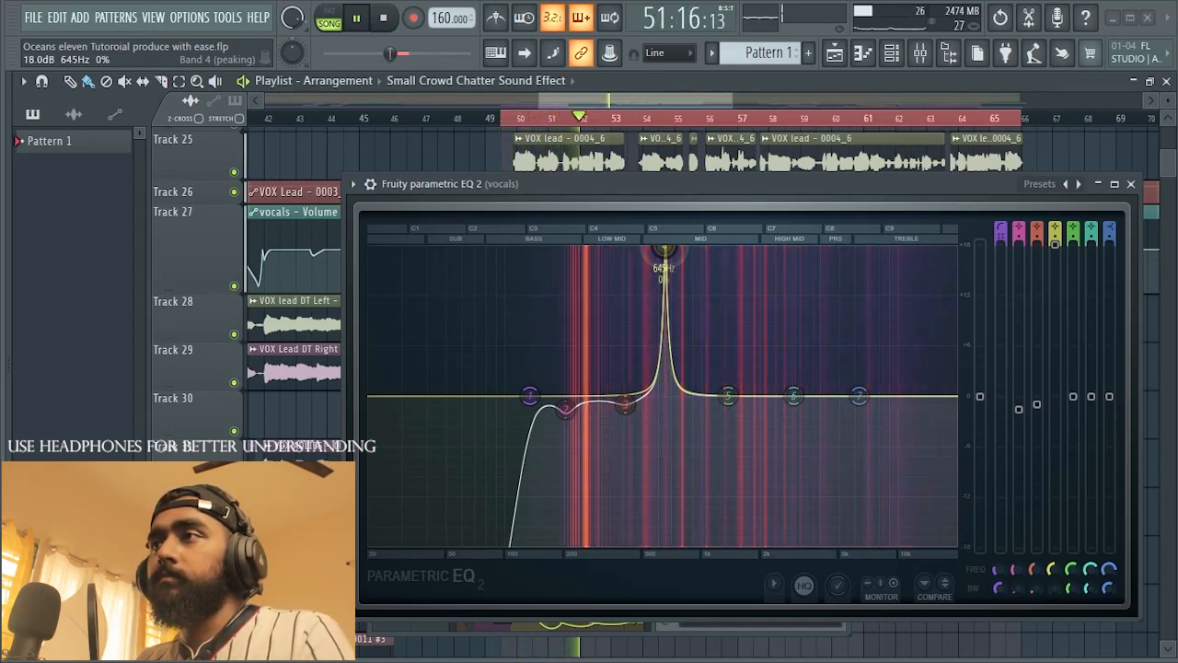
{"action": "key", "text": "space"}
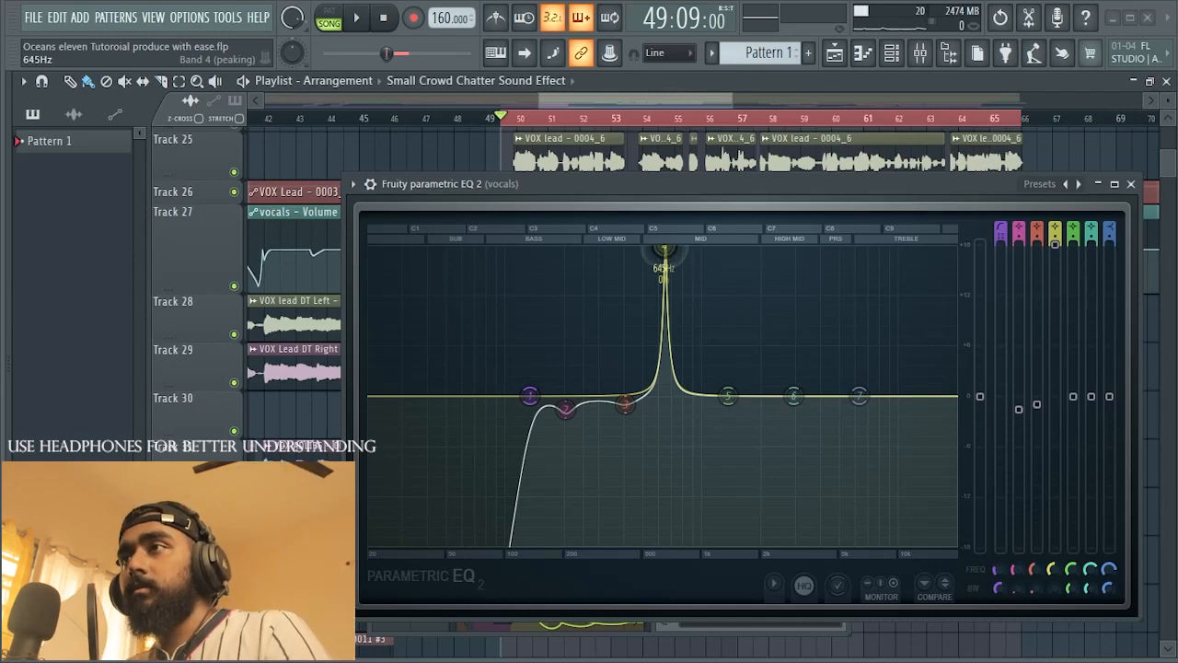
Step: Shift EQ band 4's narrow peak to 603 Hz and audition the vocal
{"action": "left_click_drag", "start_coordinate": [664, 248], "coordinate": [659, 249]}
{"action": "key", "text": "space"}
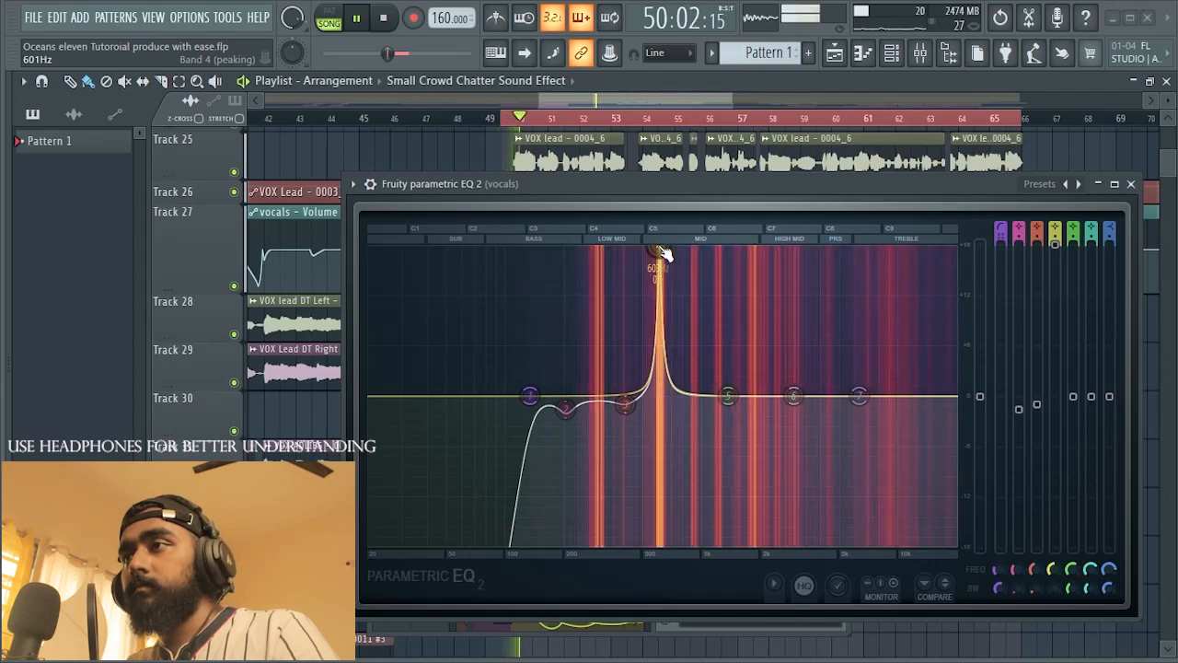
{"action": "key", "text": "space"}
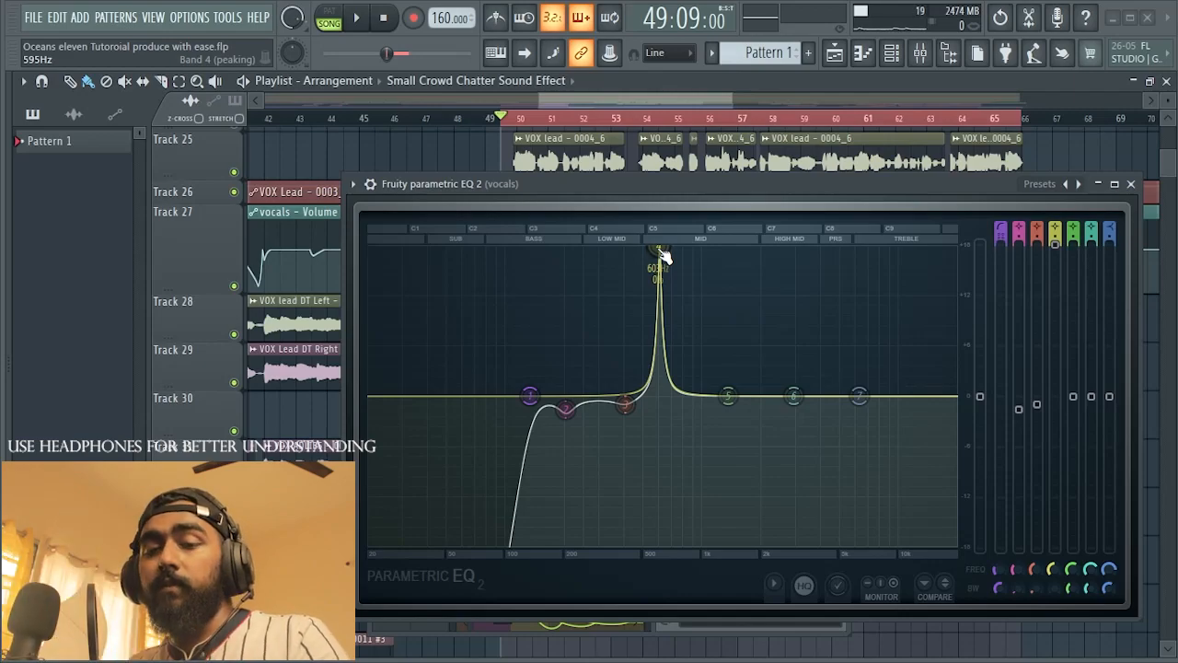
Step: Turn EQ band 4's peak at 603 Hz into a narrow cut of about 3 dB and audition the vocal
{"action": "left_click", "coordinate": [1058, 250]}
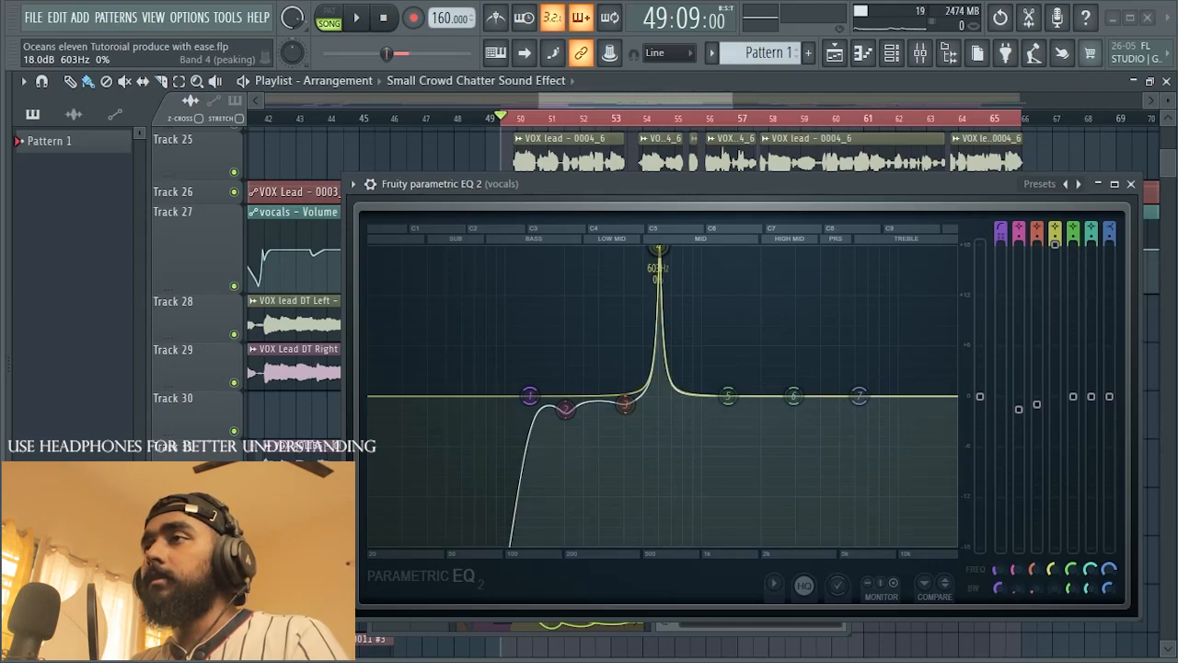
{"action": "left_click_drag", "start_coordinate": [658, 249], "coordinate": [658, 400]}
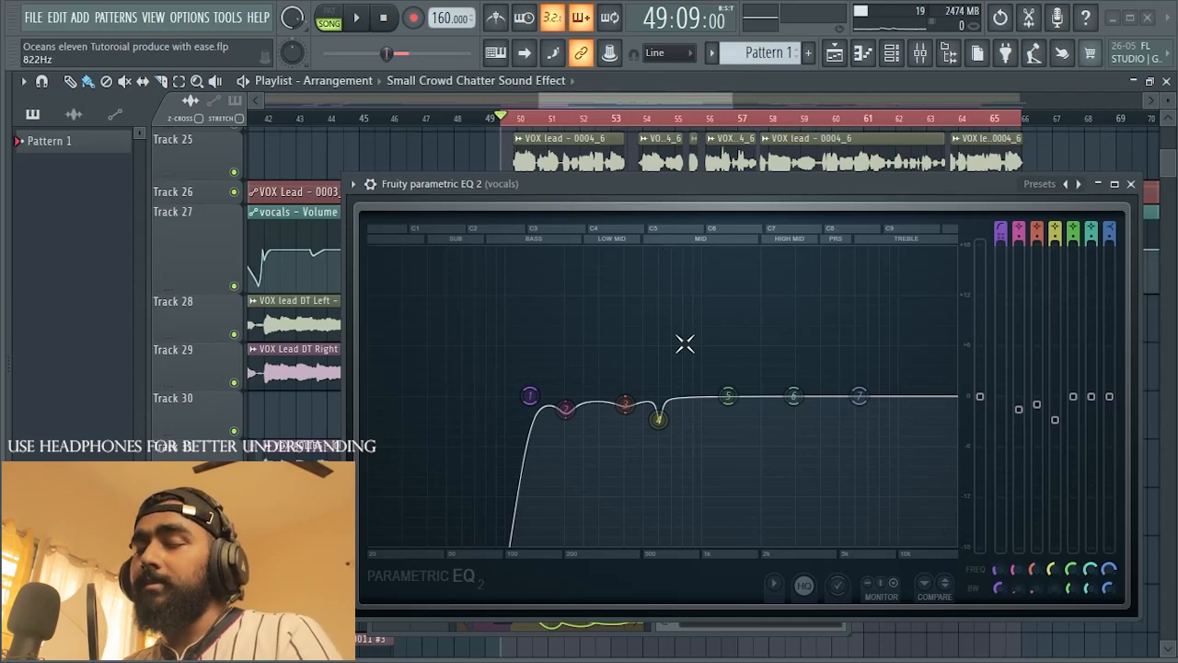
{"action": "key", "text": "space"}
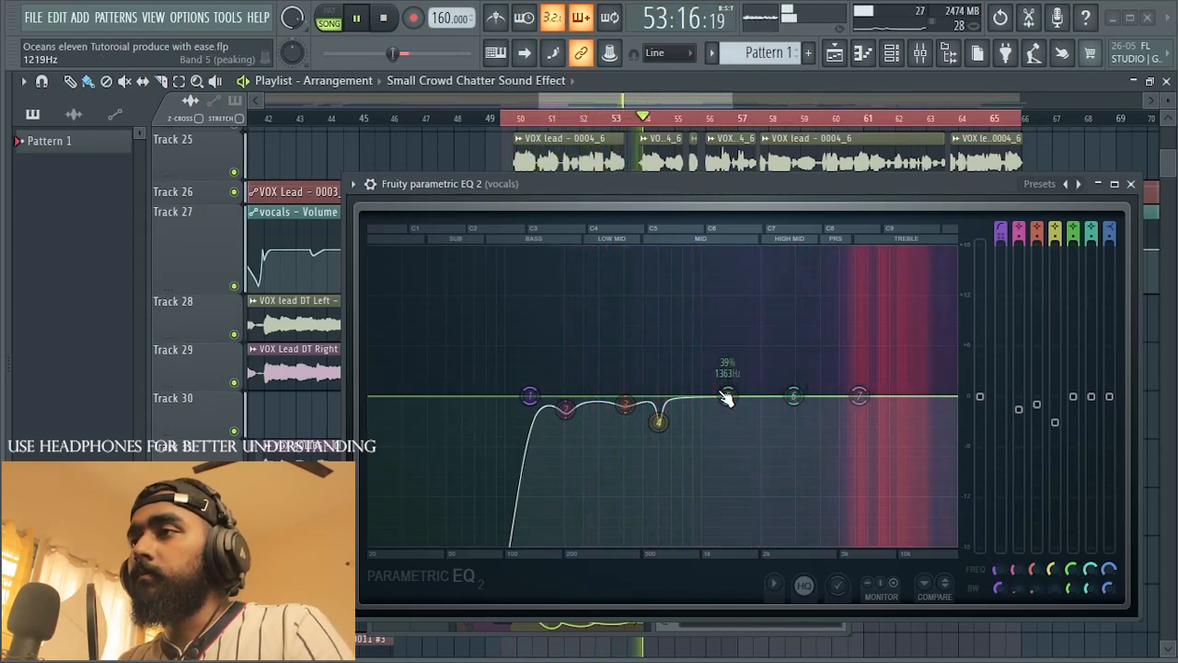
Step: Save the project, set EQ band 5 to a narrow 2.3 dB cut at 1309 Hz with 0% bandwidth, and audition the vocal
{"action": "key", "text": "ctrl+s"}
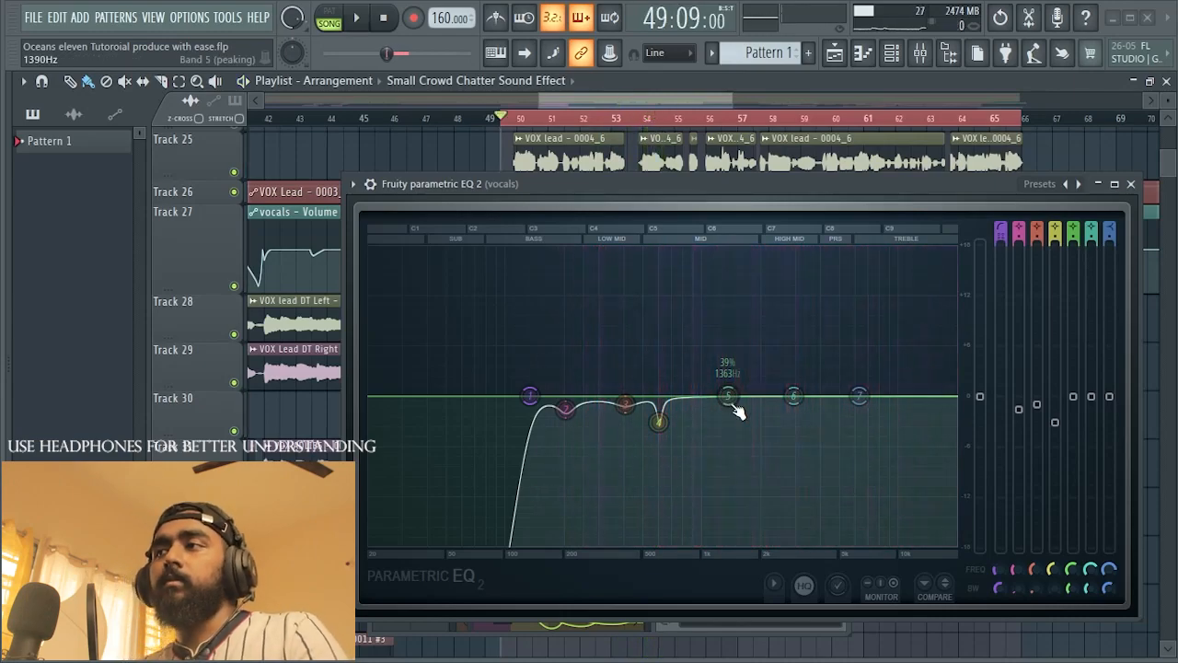
{"action": "mouse_move", "coordinate": [728, 396]}
{"action": "left_mouse_down"}
{"action": "mouse_move", "coordinate": [745, 250]}
{"action": "mouse_move", "coordinate": [687, 255]}
{"action": "mouse_move", "coordinate": [743, 248]}
{"action": "mouse_move", "coordinate": [703, 248]}
{"action": "mouse_move", "coordinate": [749, 249]}
{"action": "mouse_move", "coordinate": [712, 248]}
{"action": "mouse_move", "coordinate": [725, 248]}
{"action": "mouse_move", "coordinate": [725, 413]}
{"action": "left_mouse_up"}
{"action": "scroll", "coordinate": [736, 248], "scroll_direction": "down", "scroll_amount": 10}
{"action": "key", "text": "space"}
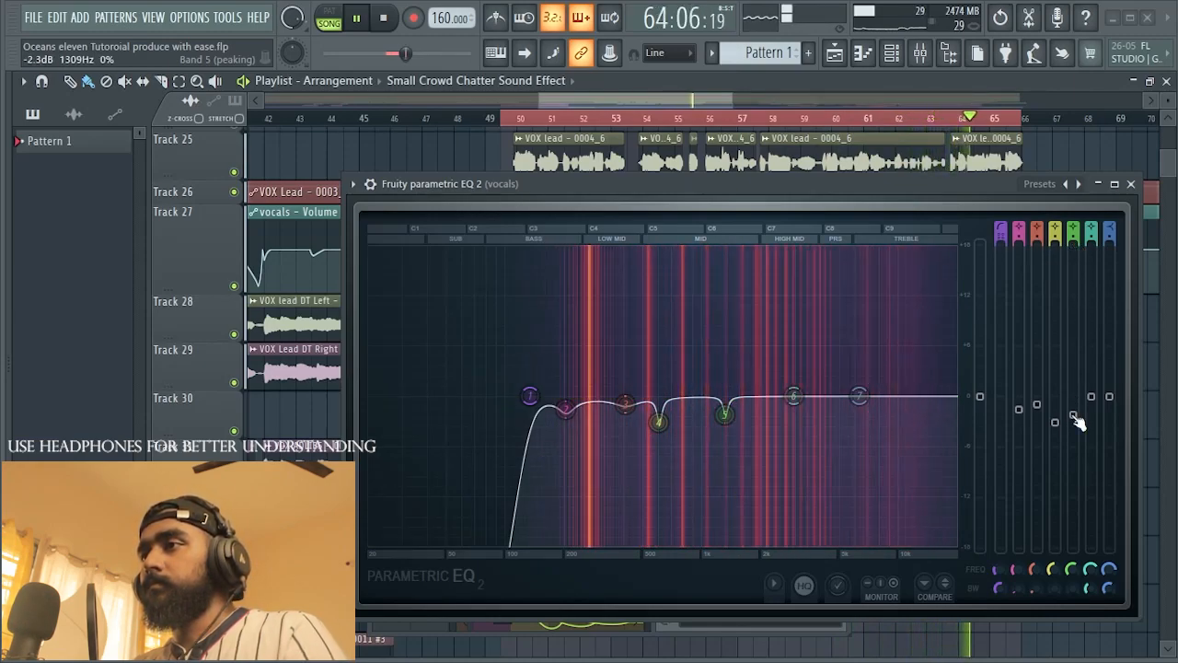
{"action": "key", "text": "space"}
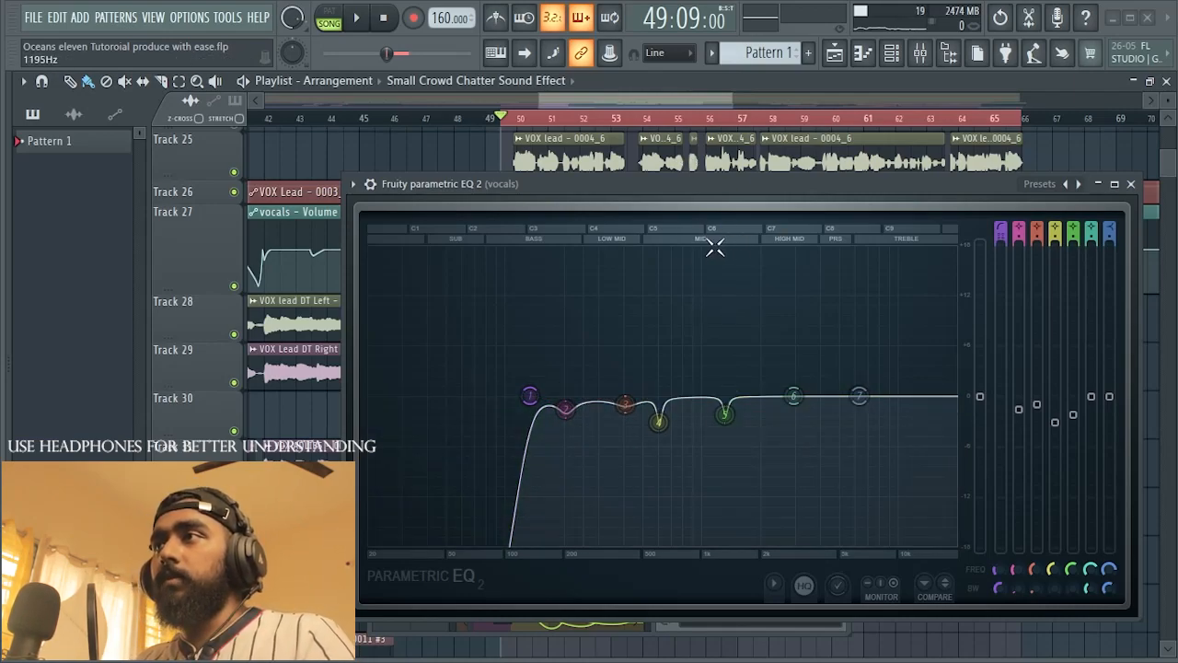
Step: Boost EQ band 5's narrow peak at 1309 Hz to 18 dB and audition the problem frequency
{"action": "key", "text": "space"}
{"action": "left_click_drag", "start_coordinate": [1073, 414], "coordinate": [1073, 244]}
{"action": "key", "text": "space"}
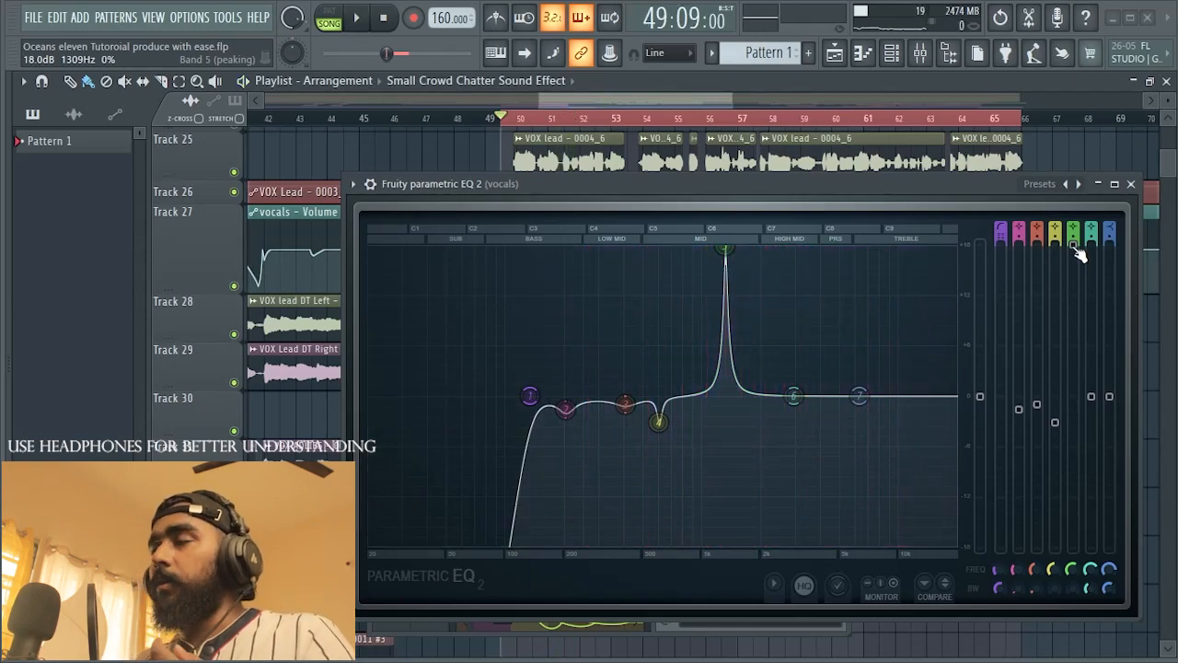
Step: Turn EQ band 5 back into a narrow cut slightly shallower than band 4's and audition the vocal
{"action": "left_click_drag", "start_coordinate": [1079, 253], "coordinate": [1077, 426]}
{"action": "key", "text": "space"}
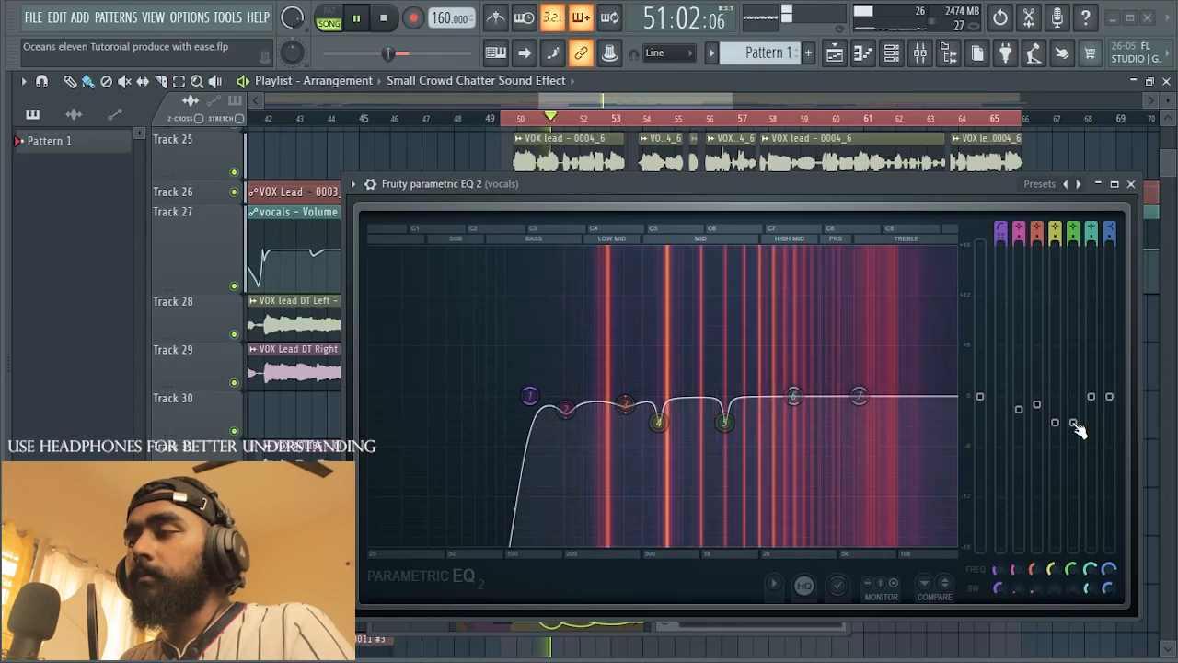
{"action": "key", "text": "space"}
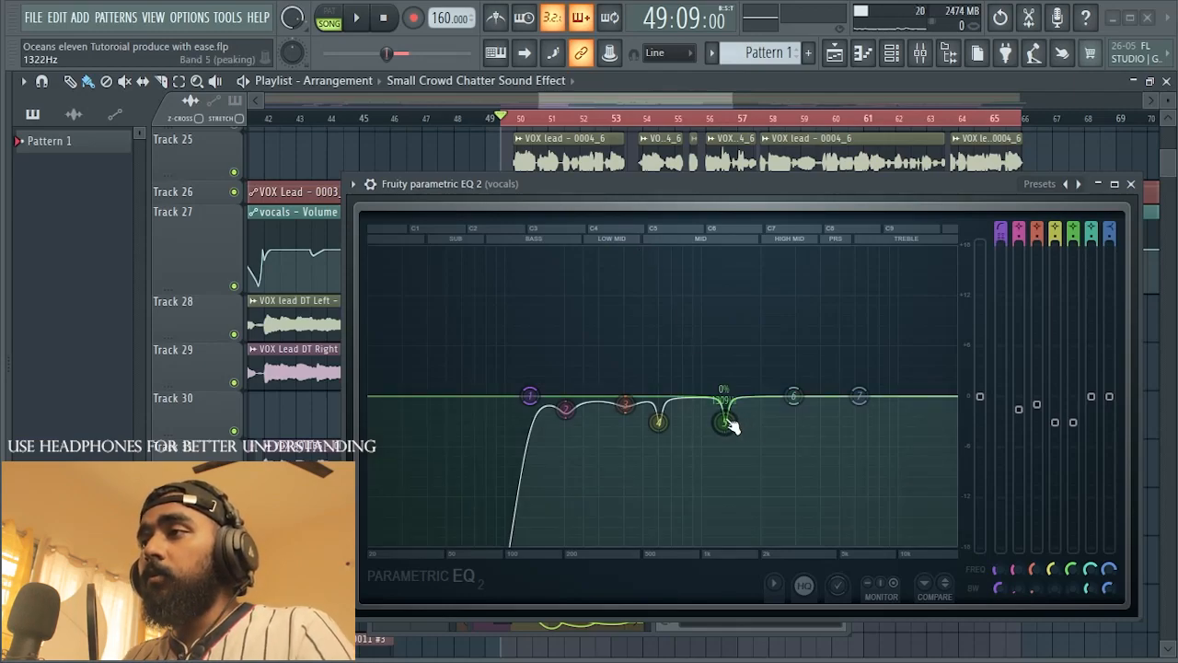
{"action": "mouse_move", "coordinate": [1072, 422]}
{"action": "left_mouse_down"}
{"action": "mouse_move", "coordinate": [1072, 243]}
{"action": "mouse_move", "coordinate": [1072, 446]}
{"action": "mouse_move", "coordinate": [1072, 419]}
{"action": "left_mouse_up"}
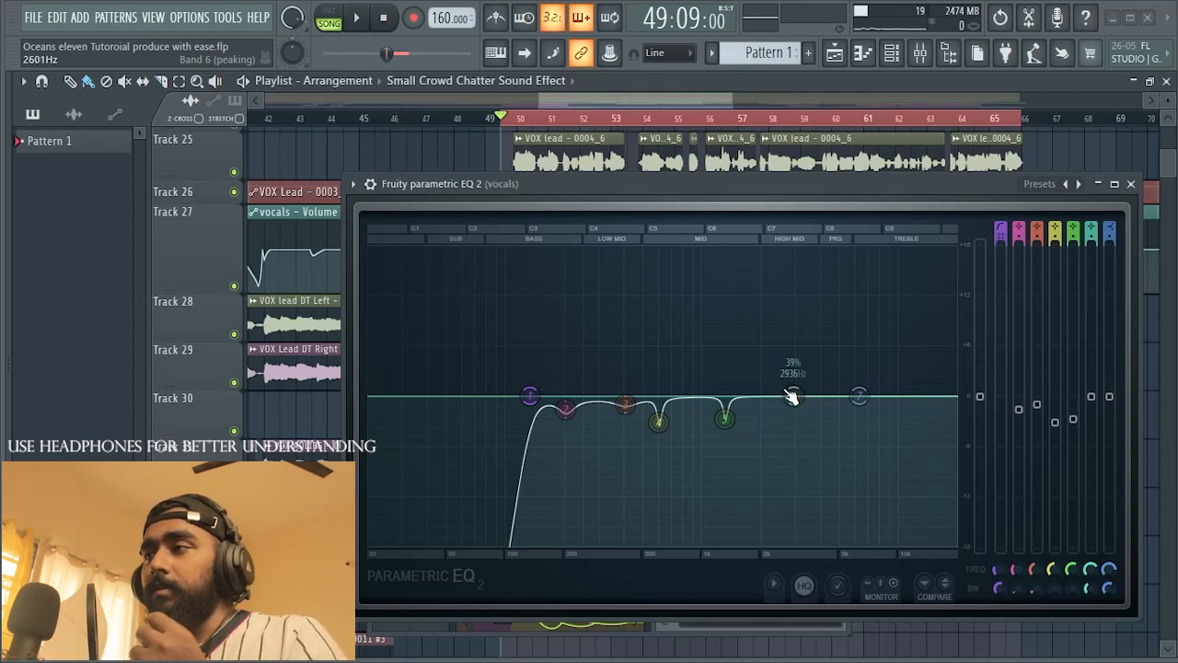
Step: Try a 1.4 dB boost on EQ band 6 at 3016 Hz with 20% bandwidth and a slight high-shelf lift on band 7
{"action": "mouse_move", "coordinate": [796, 406]}
{"action": "left_mouse_down"}
{"action": "mouse_move", "coordinate": [789, 337]}
{"action": "mouse_move", "coordinate": [790, 397]}
{"action": "mouse_move", "coordinate": [795, 350]}
{"action": "mouse_move", "coordinate": [800, 390]}
{"action": "left_mouse_up"}
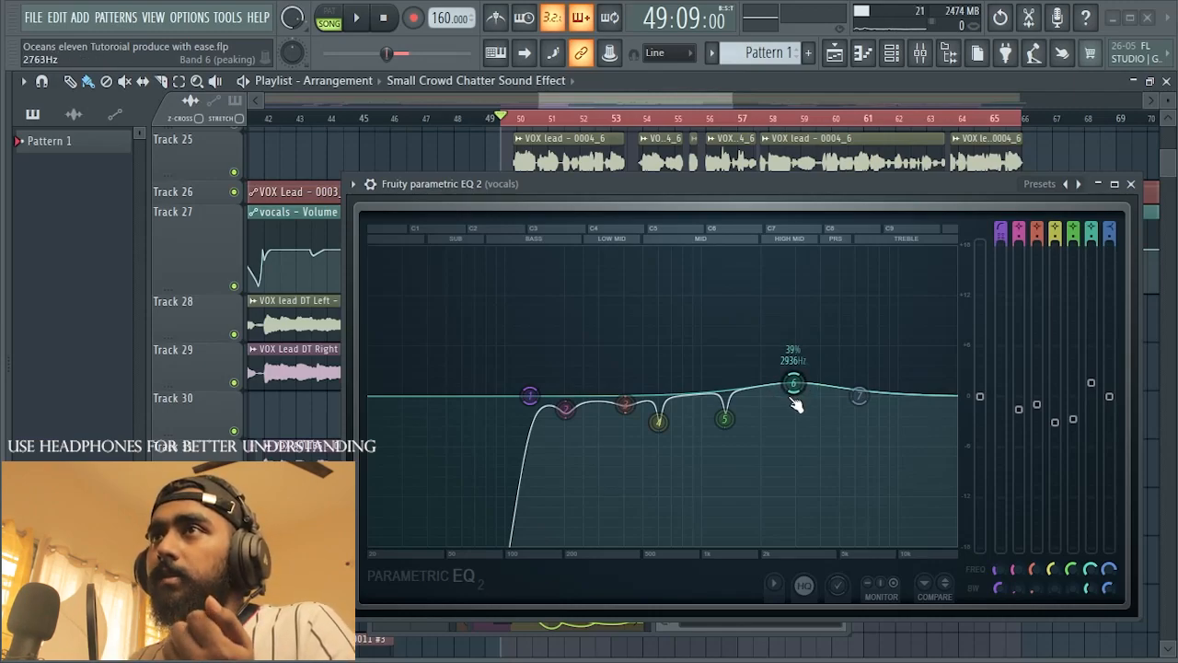
{"action": "left_click_drag", "start_coordinate": [795, 386], "coordinate": [854, 391]}
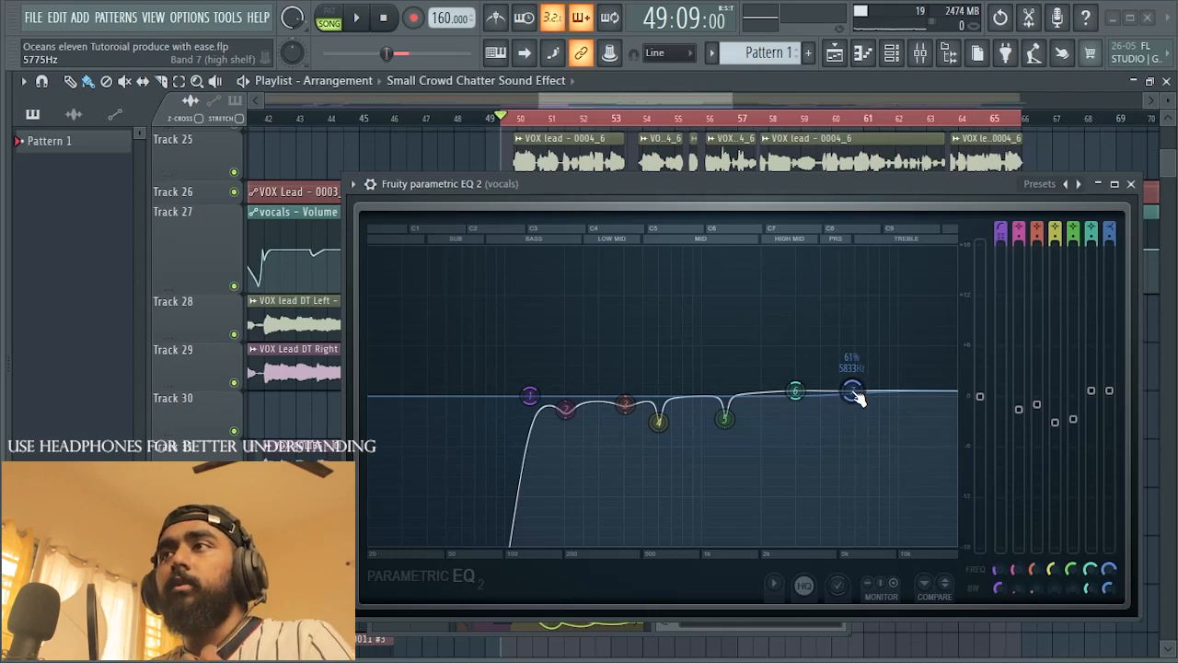
{"action": "mouse_move", "coordinate": [795, 391]}
{"action": "left_mouse_down"}
{"action": "mouse_move", "coordinate": [786, 284]}
{"action": "mouse_move", "coordinate": [796, 385]}
{"action": "left_mouse_up"}
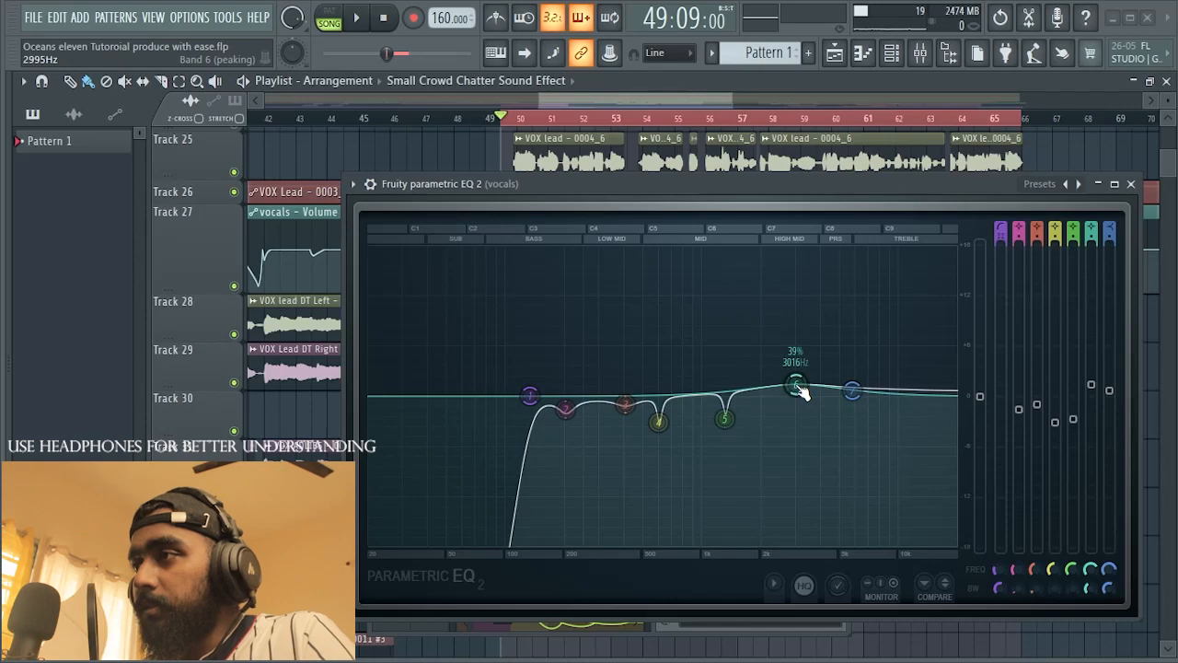
{"action": "scroll", "coordinate": [801, 392], "scroll_direction": "down", "scroll_amount": 6}
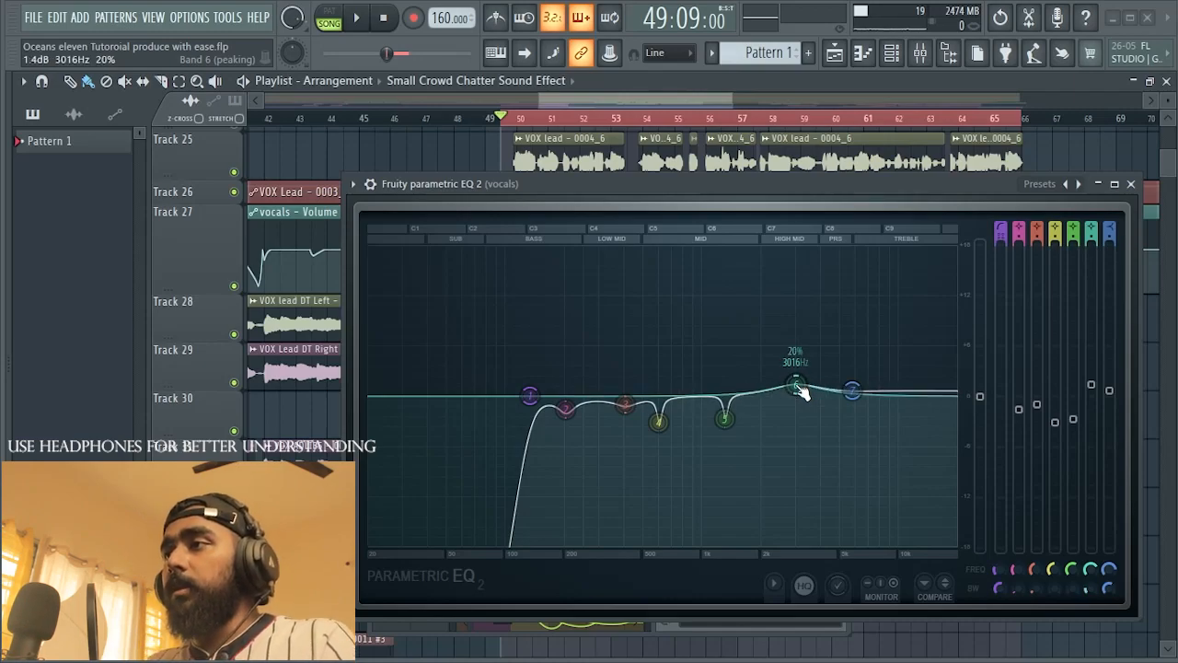
Step: Try high-shelf boosts on EQ band 7 of about 6 dB, about 10 dB at 4423 Hz, and about 3 dB at 4796 Hz
{"action": "left_click_drag", "start_coordinate": [852, 390], "coordinate": [838, 341]}
{"action": "key", "text": "space"}
{"action": "key", "text": "space"}
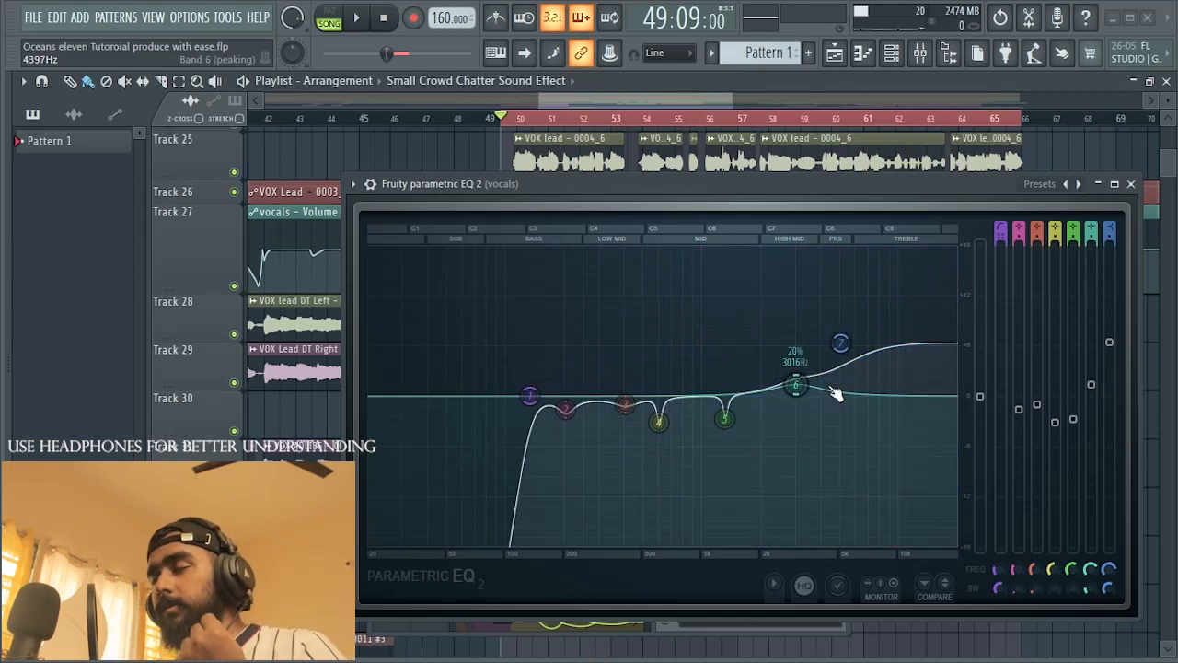
{"action": "left_click_drag", "start_coordinate": [840, 342], "coordinate": [828, 309]}
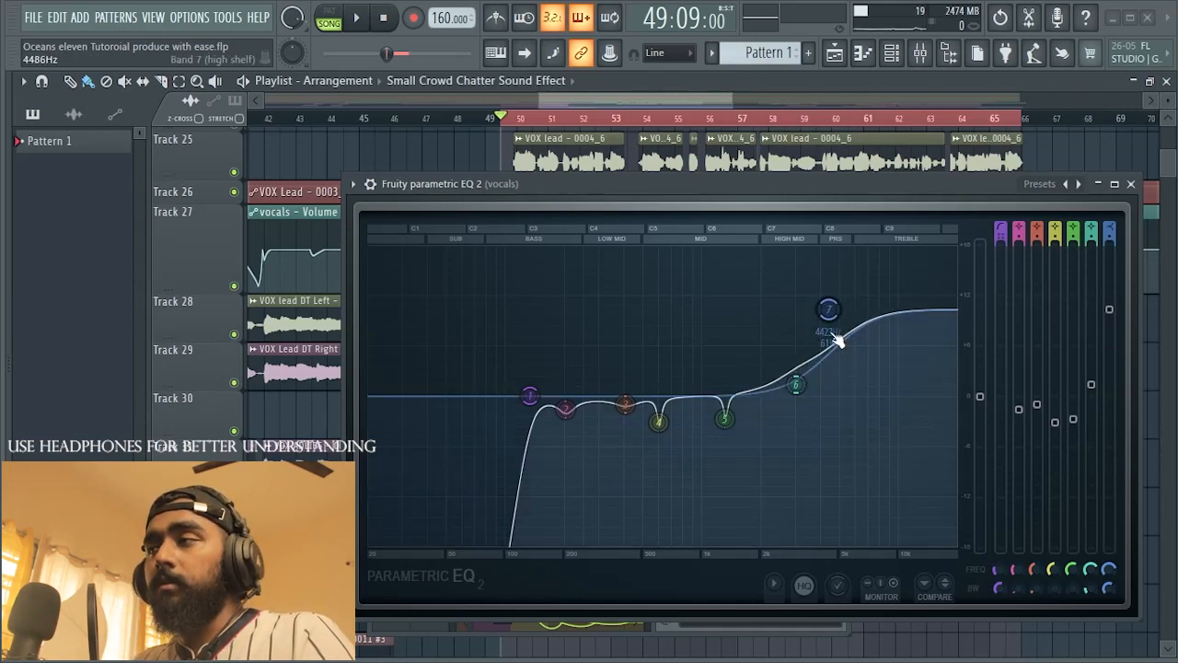
{"action": "left_click_drag", "start_coordinate": [831, 311], "coordinate": [836, 382]}
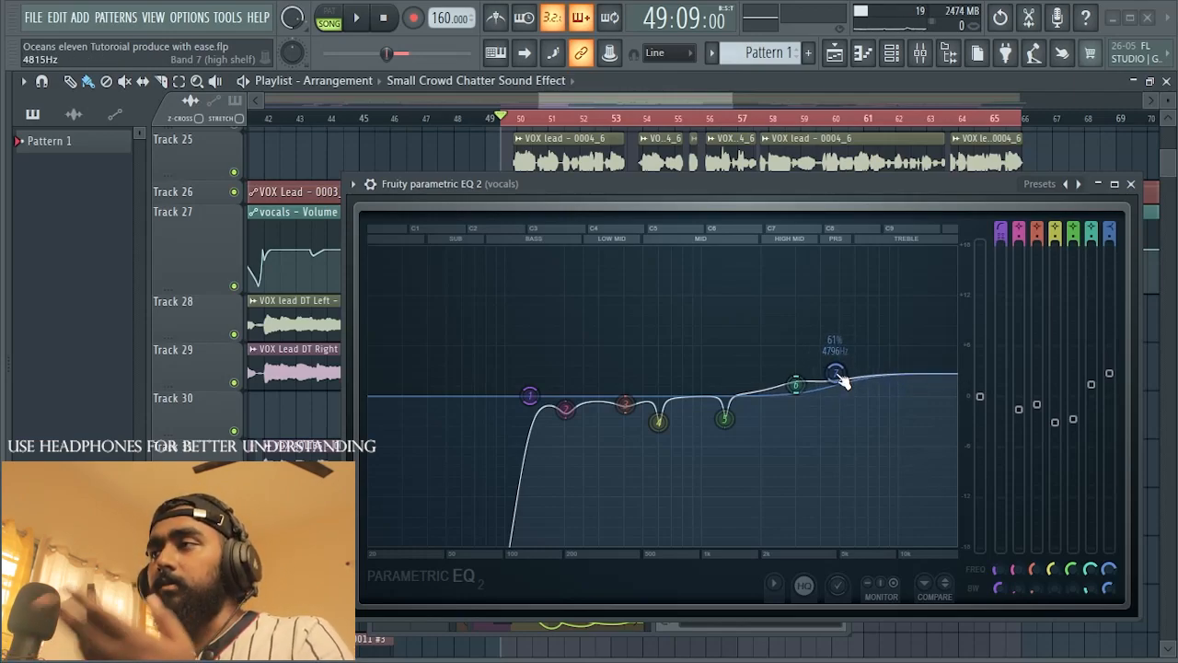
Step: Make EQ band 6 an 18 dB peak at 4226 Hz with 0% bandwidth and move band 7 to about 10141 Hz during playback
{"action": "left_click_drag", "start_coordinate": [835, 369], "coordinate": [825, 251]}
{"action": "scroll", "coordinate": [811, 248], "scroll_direction": "down", "scroll_amount": 5}
{"action": "key", "text": "space"}
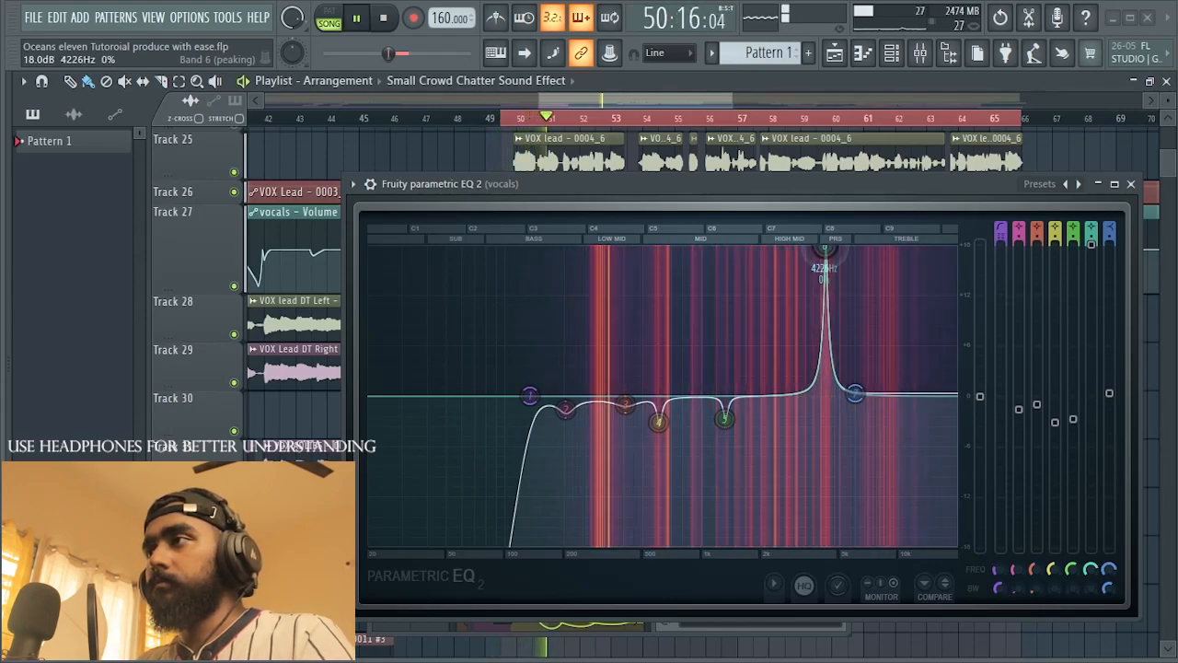
{"action": "left_click_drag", "start_coordinate": [856, 394], "coordinate": [900, 395]}
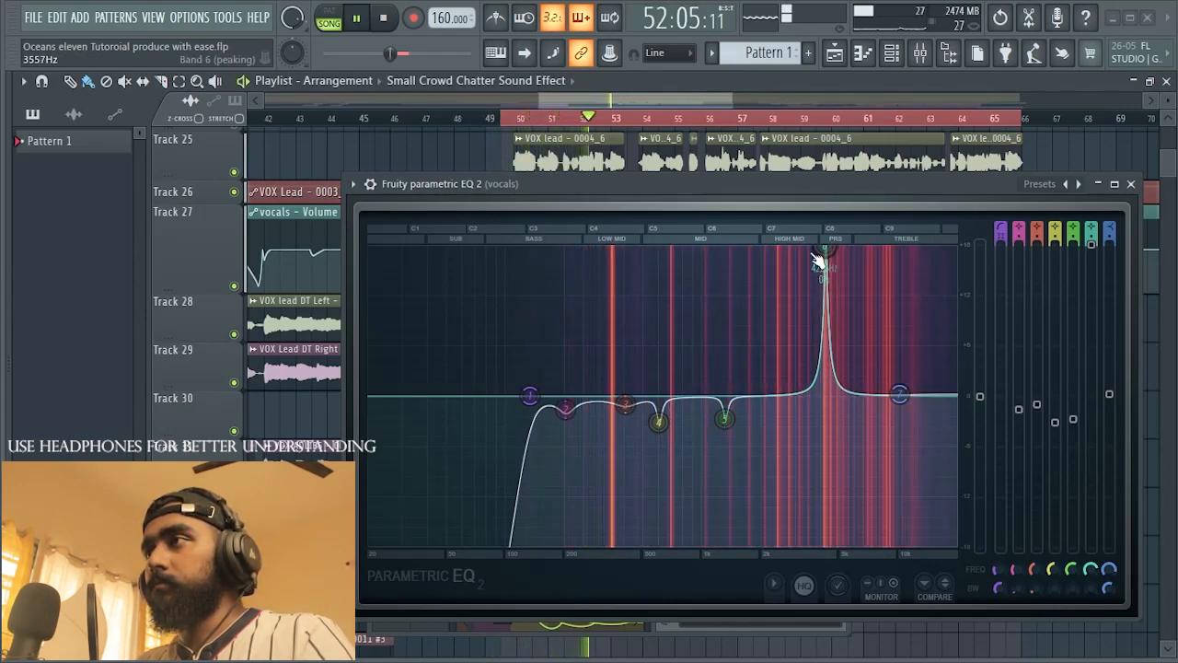
Step: Widen EQ band 6's 18 dB peak to 10% and sweep it between about 4969 and 5461 Hz, settling at 5174 Hz
{"action": "mouse_move", "coordinate": [827, 250]}
{"action": "left_mouse_down"}
{"action": "mouse_move", "coordinate": [863, 250]}
{"action": "mouse_move", "coordinate": [831, 251]}
{"action": "mouse_move", "coordinate": [831, 318]}
{"action": "mouse_move", "coordinate": [861, 276]}
{"action": "mouse_move", "coordinate": [844, 251]}
{"action": "mouse_move", "coordinate": [820, 287]}
{"action": "mouse_move", "coordinate": [831, 263]}
{"action": "mouse_move", "coordinate": [813, 258]}
{"action": "mouse_move", "coordinate": [888, 250]}
{"action": "mouse_move", "coordinate": [802, 257]}
{"action": "mouse_move", "coordinate": [837, 250]}
{"action": "left_mouse_up"}
{"action": "scroll", "coordinate": [833, 313], "scroll_direction": "up", "scroll_amount": 3}
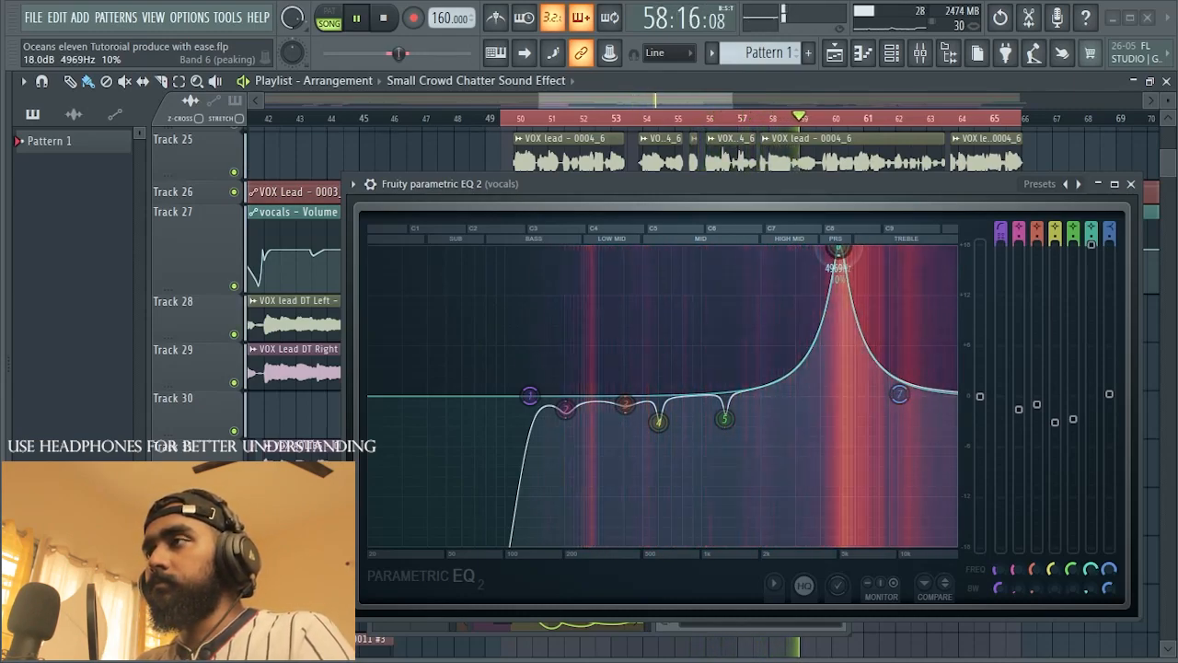
{"action": "key", "text": "space"}
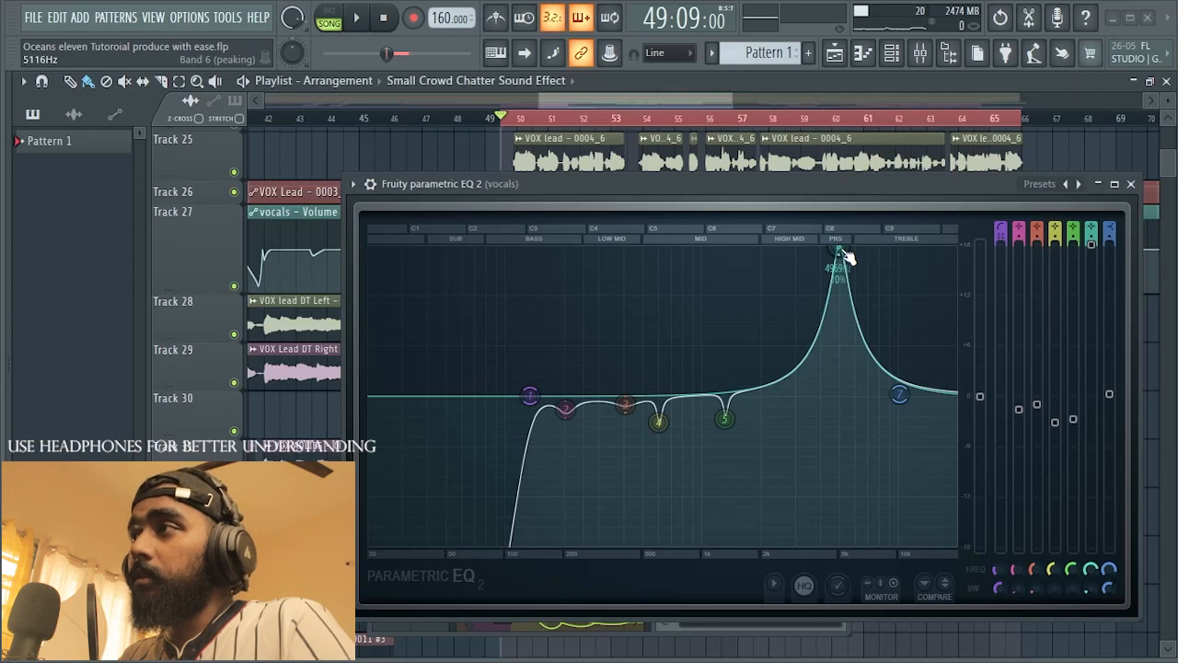
{"action": "key", "text": "space"}
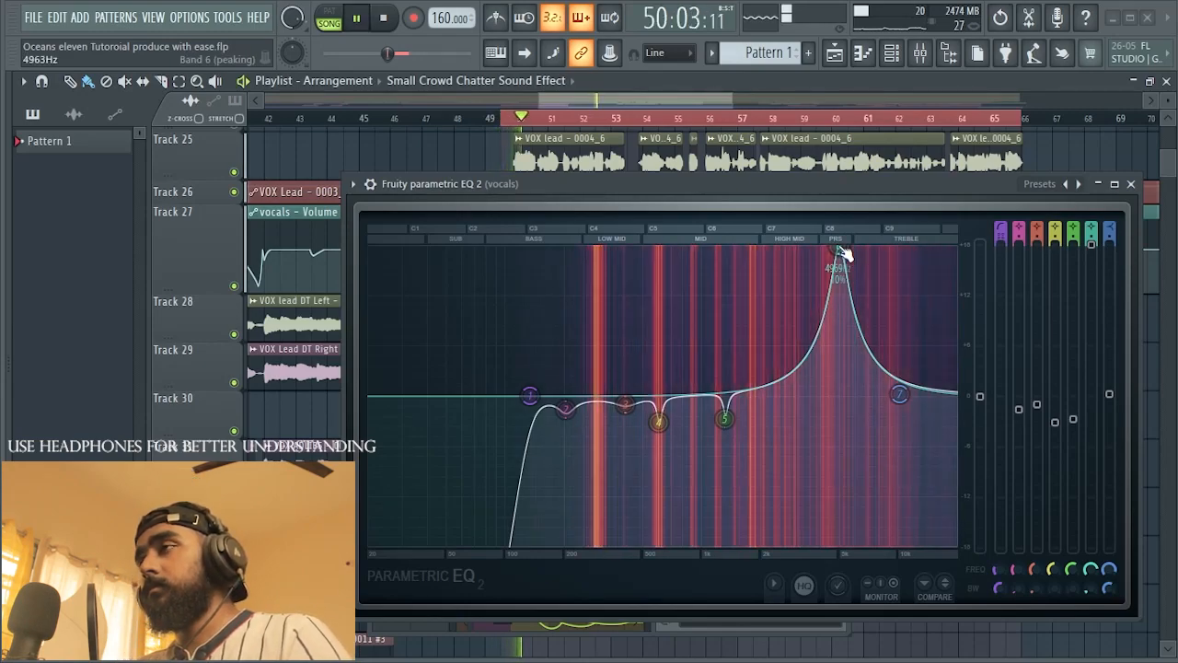
{"action": "left_click_drag", "start_coordinate": [836, 248], "coordinate": [844, 248]}
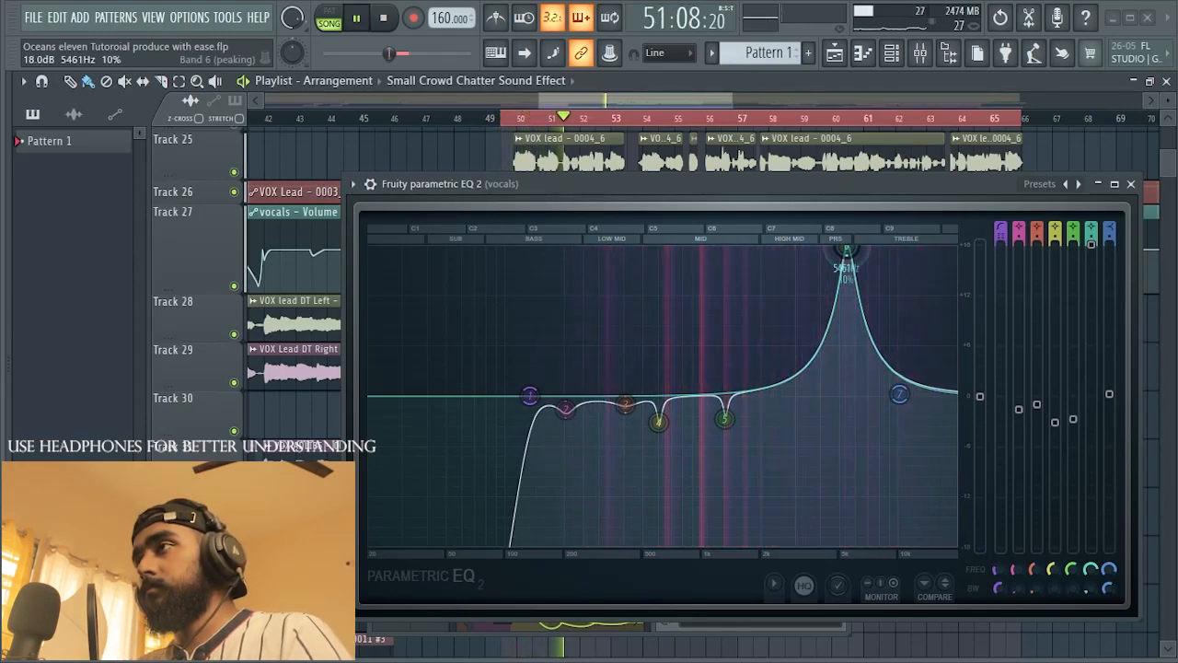
{"action": "key", "text": "space"}
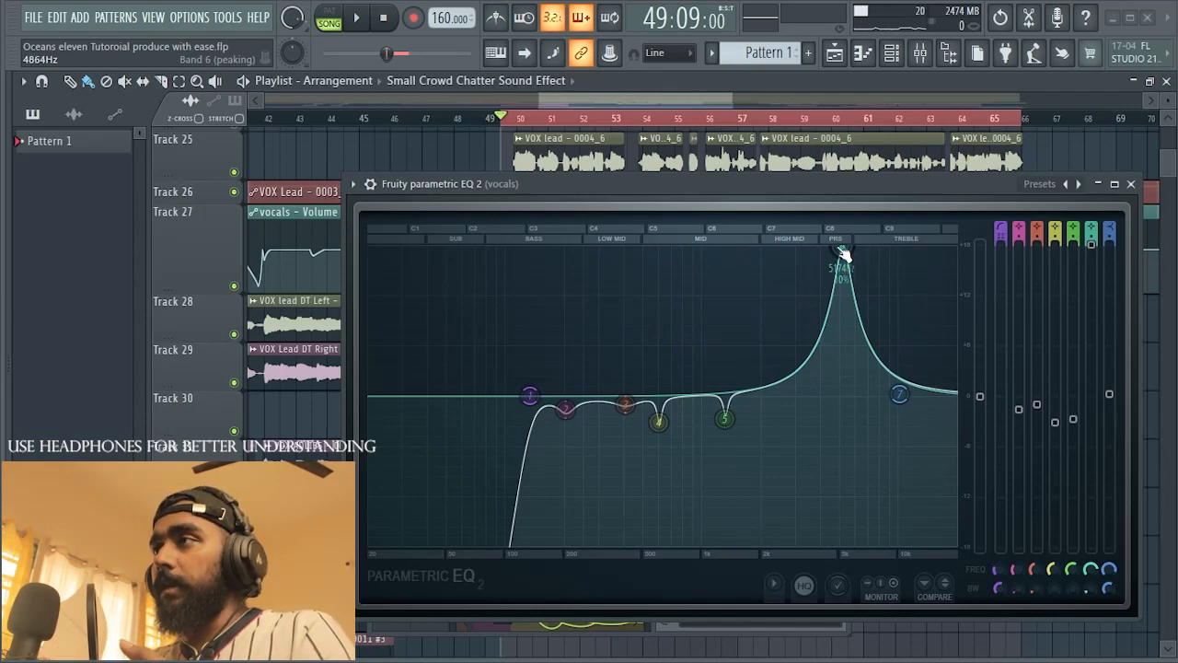
Step: Lower EQ band 6 at 5174 Hz to a cut of about 1.2 dB and audition the vocal
{"action": "left_click_drag", "start_coordinate": [1093, 246], "coordinate": [1094, 412]}
{"action": "key", "text": "space"}
{"action": "key", "text": "space"}
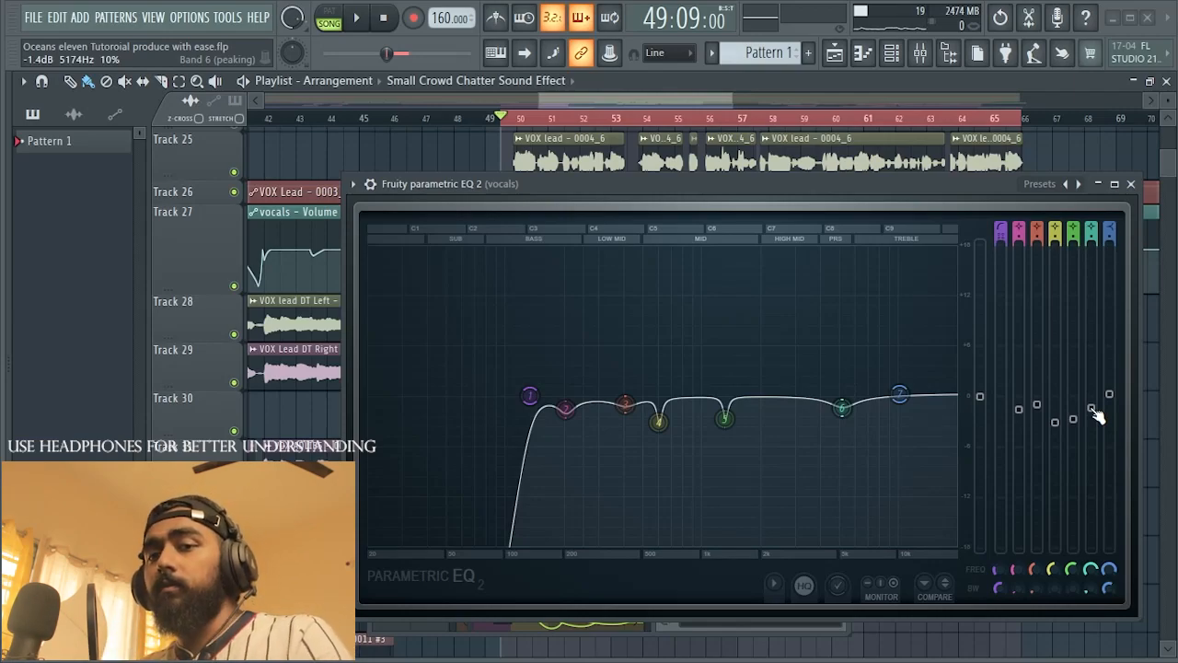
{"action": "left_click_drag", "start_coordinate": [1094, 411], "coordinate": [1093, 407]}
{"action": "key", "text": "space"}
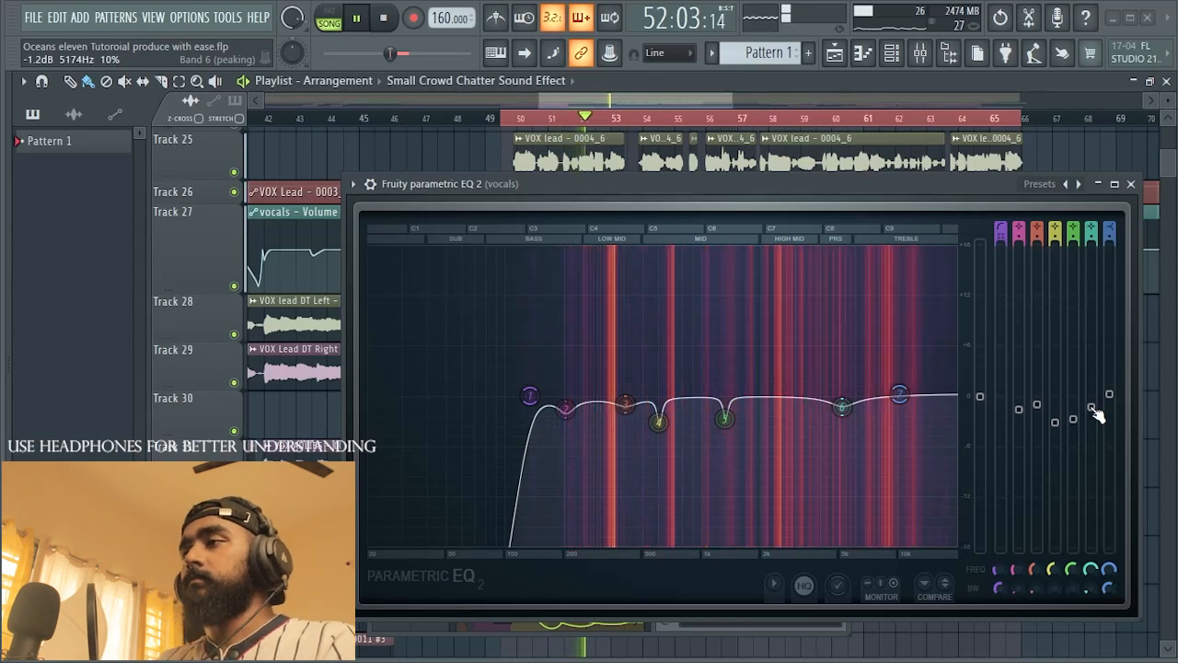
{"action": "left_click_drag", "start_coordinate": [1093, 408], "coordinate": [1093, 408]}
{"action": "key", "text": "space"}
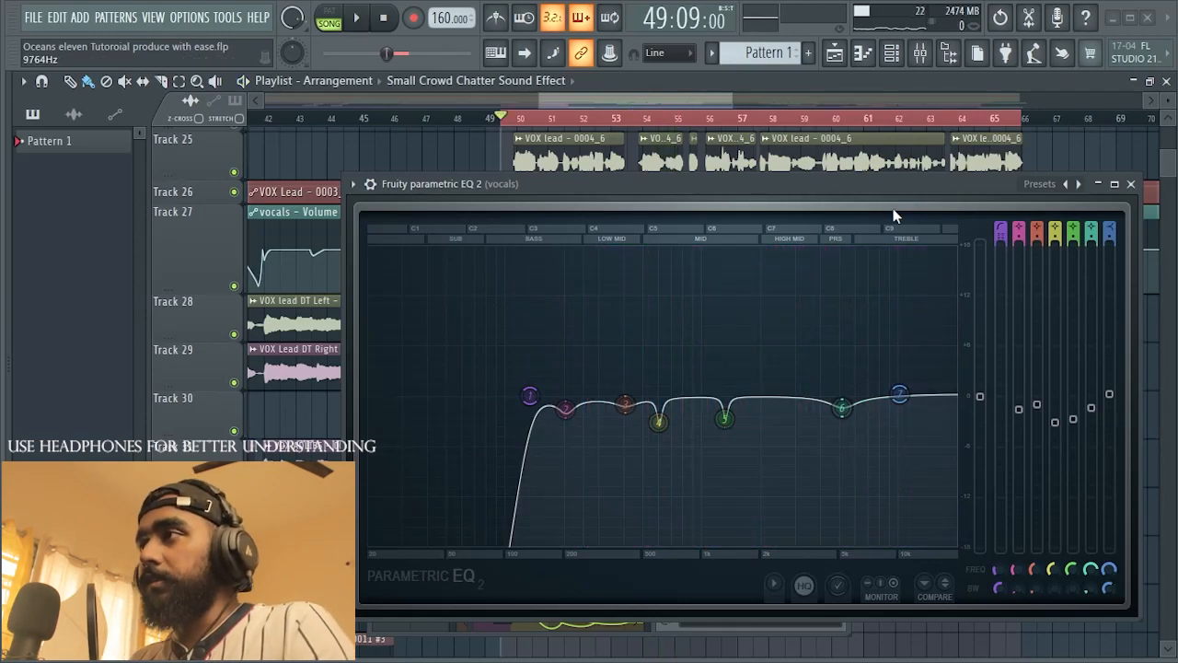
Step: Change EQ band 7 from high shelf to low pass and give it a steeper filter order
{"action": "right_click", "coordinate": [901, 399]}
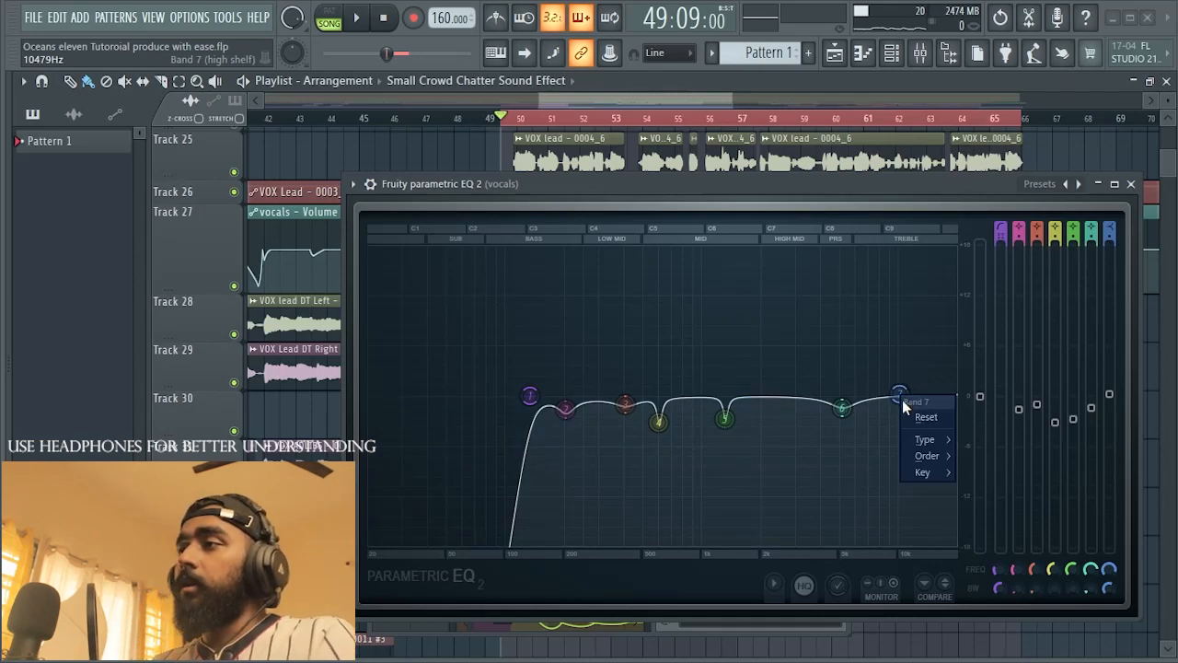
{"action": "mouse_move", "coordinate": [923, 441]}
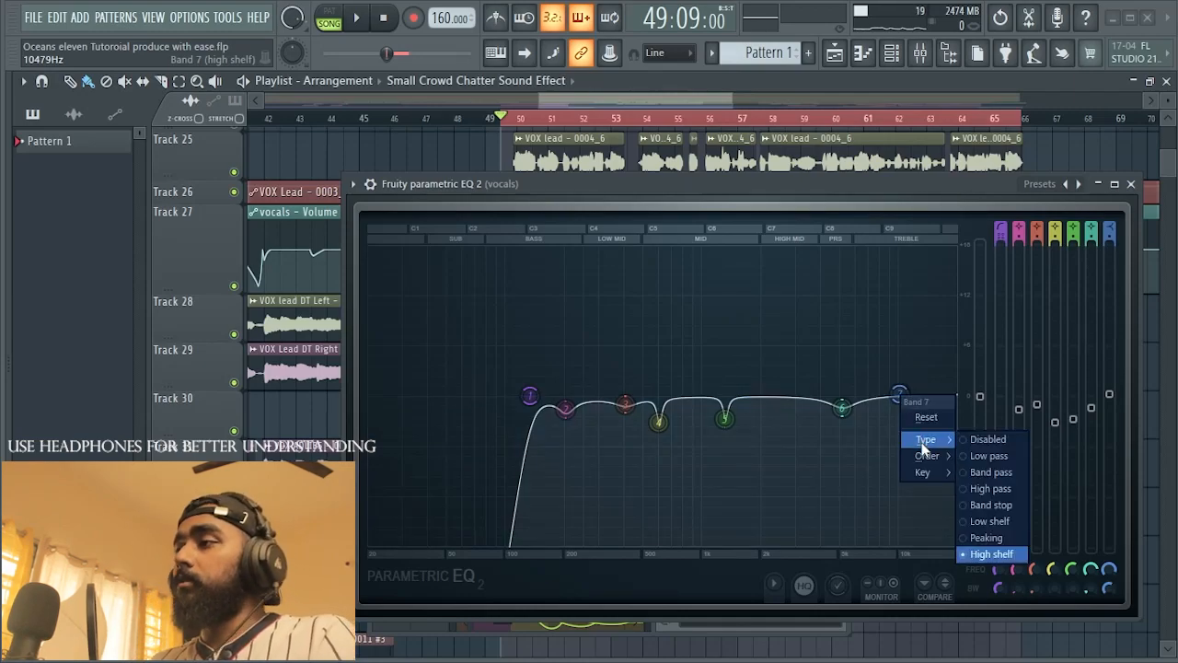
{"action": "left_click", "coordinate": [988, 455]}
{"action": "right_click", "coordinate": [910, 391]}
{"action": "mouse_move", "coordinate": [927, 456]}
{"action": "left_click", "coordinate": [977, 457]}
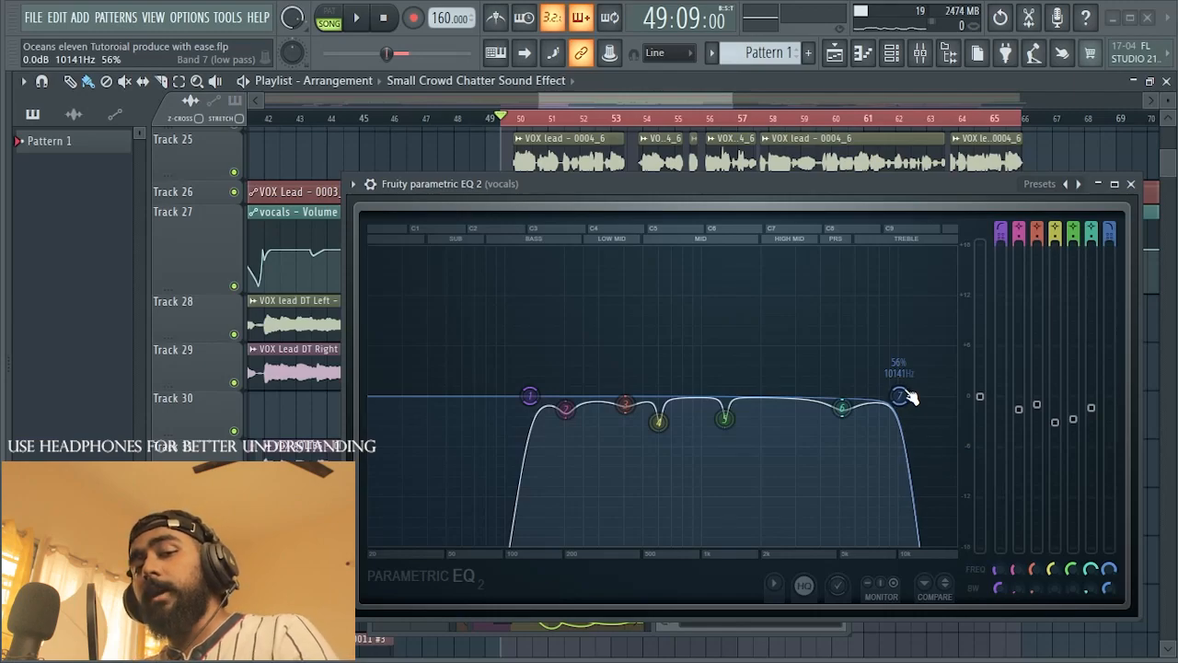
Step: Audition the vocal with EQ band 7's low-pass cutoff lowered to 9805 Hz
{"action": "key", "text": "space"}
{"action": "mouse_move", "coordinate": [902, 396]}
{"action": "left_mouse_down"}
{"action": "mouse_move", "coordinate": [879, 396]}
{"action": "mouse_move", "coordinate": [896, 396]}
{"action": "left_mouse_up"}
{"action": "key", "text": "space"}
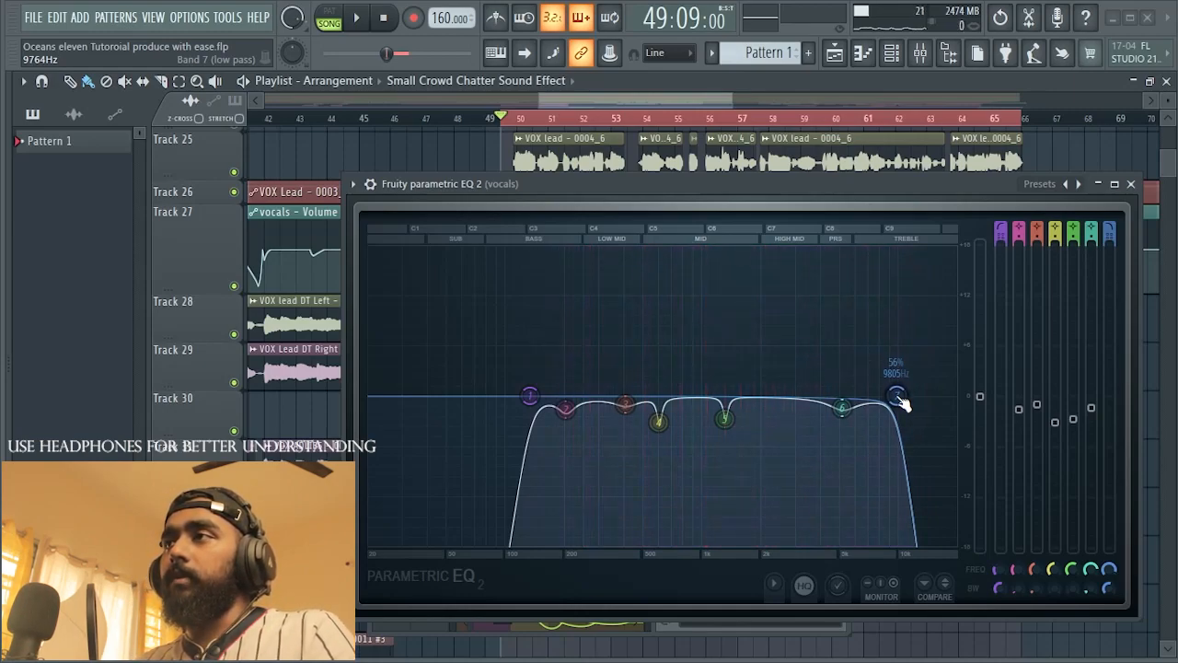
Step: Raise EQ band 7's low-pass cutoff to around 16 kHz, audition the vocal, and fine-tune the cutoff to 15408 Hz
{"action": "left_click_drag", "start_coordinate": [898, 397], "coordinate": [941, 395]}
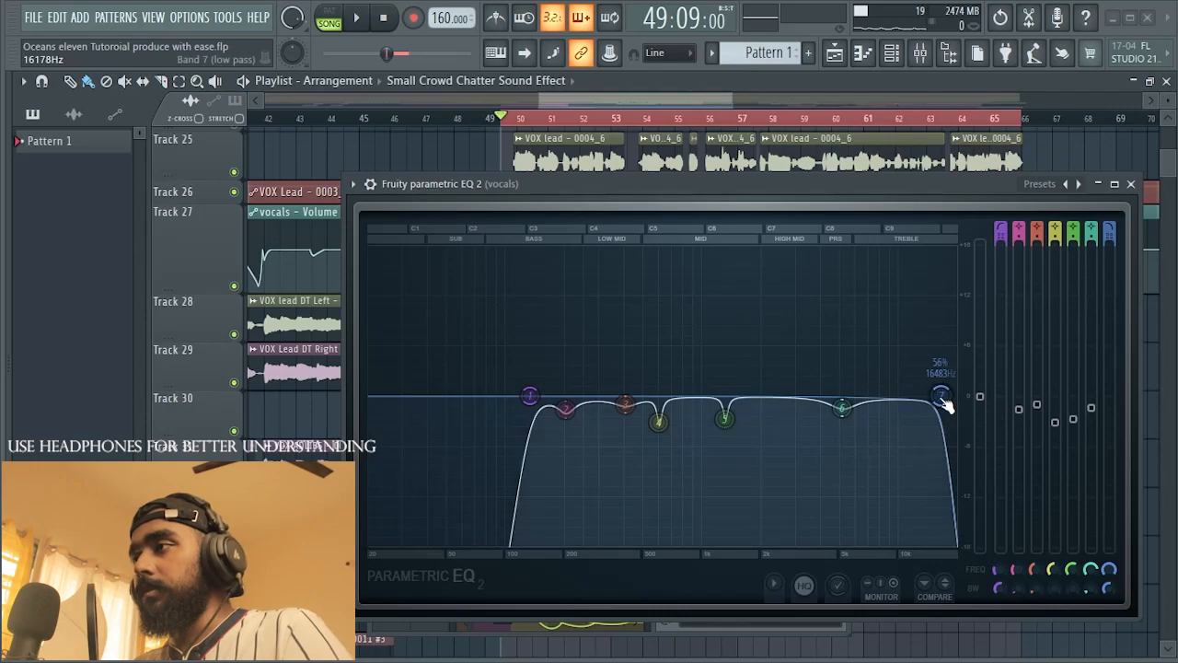
{"action": "left_click_drag", "start_coordinate": [940, 396], "coordinate": [937, 395]}
{"action": "key", "text": "space"}
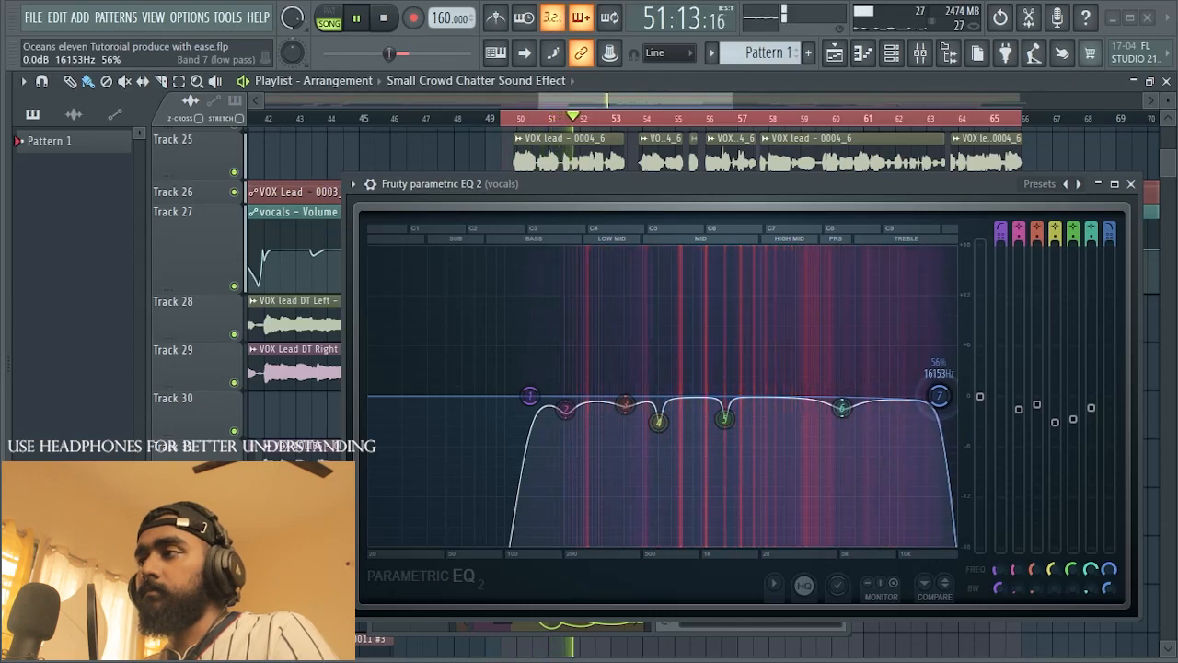
{"action": "key", "text": "space"}
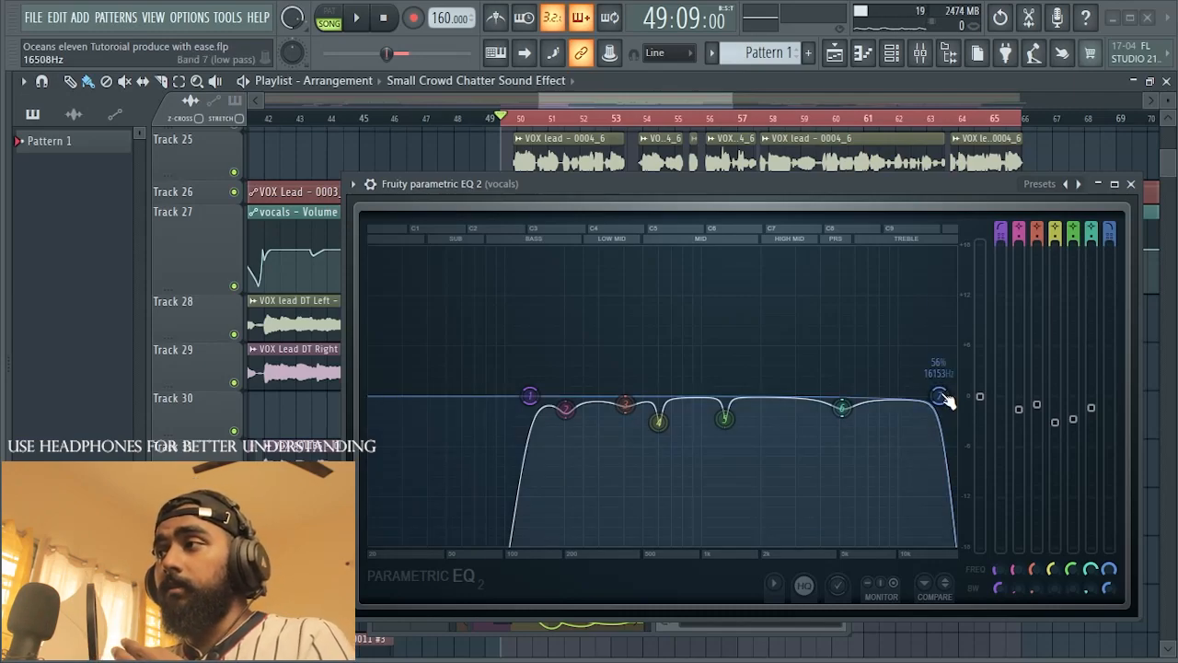
{"action": "left_click_drag", "start_coordinate": [945, 397], "coordinate": [947, 397]}
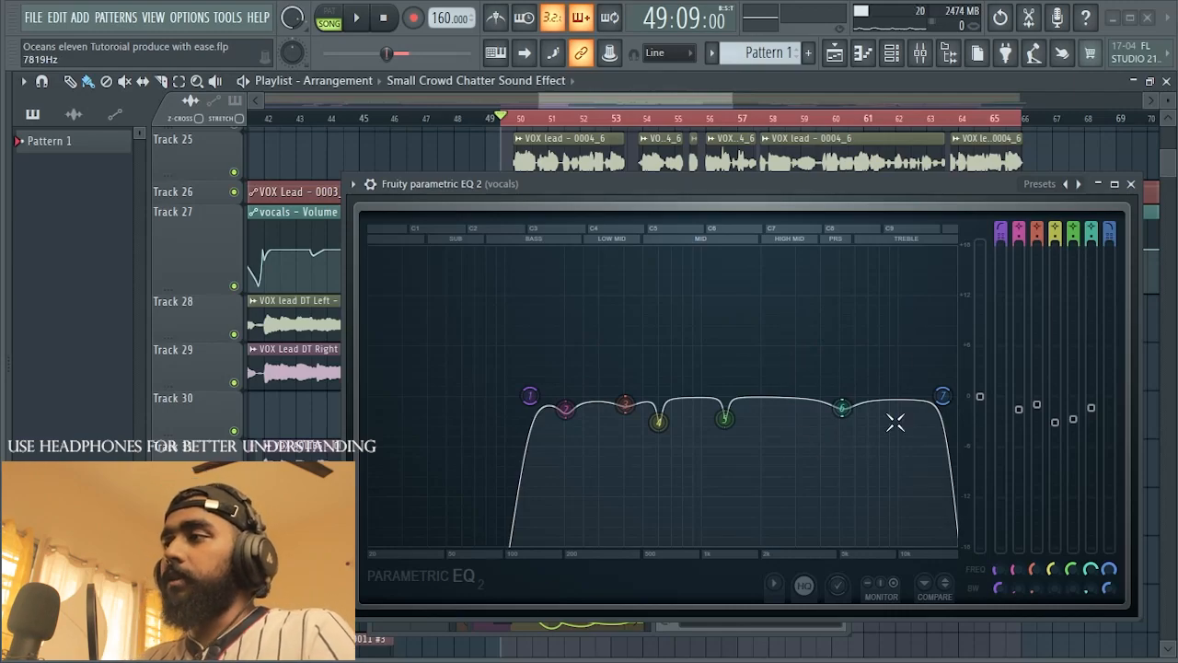
{"action": "mouse_move", "coordinate": [942, 396]}
{"action": "left_mouse_down"}
{"action": "mouse_move", "coordinate": [912, 395]}
{"action": "mouse_move", "coordinate": [940, 395]}
{"action": "left_mouse_up"}
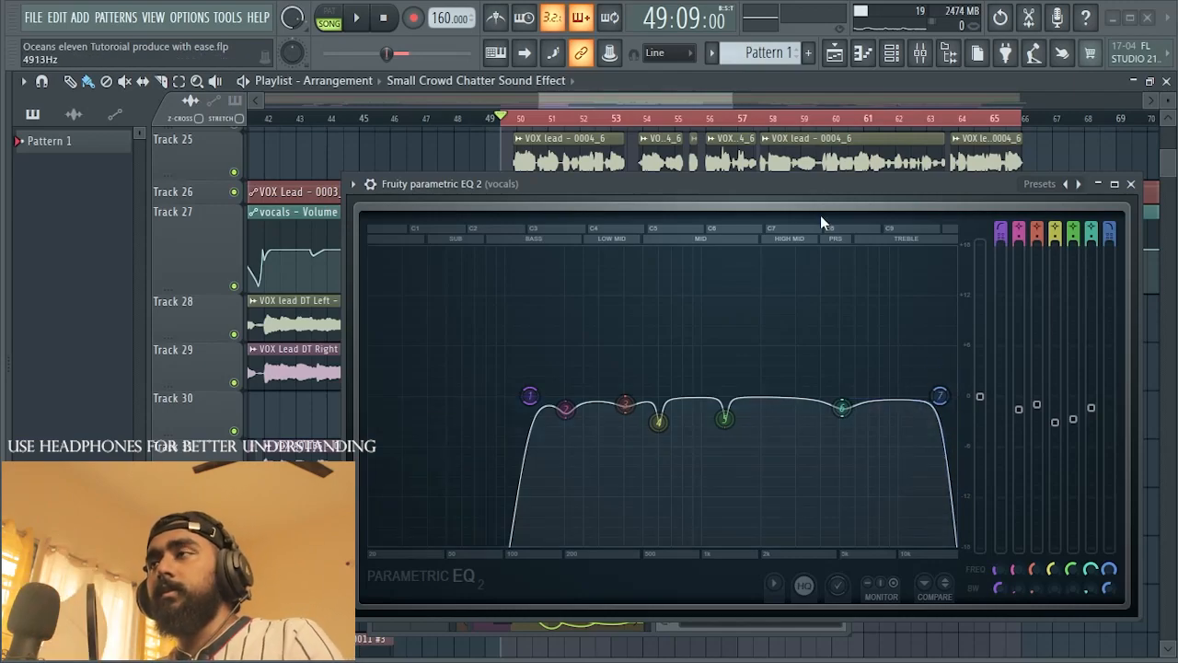
{"action": "key", "text": "space"}
{"action": "mouse_move", "coordinate": [939, 396]}
{"action": "left_mouse_down"}
{"action": "mouse_move", "coordinate": [925, 396]}
{"action": "mouse_move", "coordinate": [935, 396]}
{"action": "left_mouse_up"}
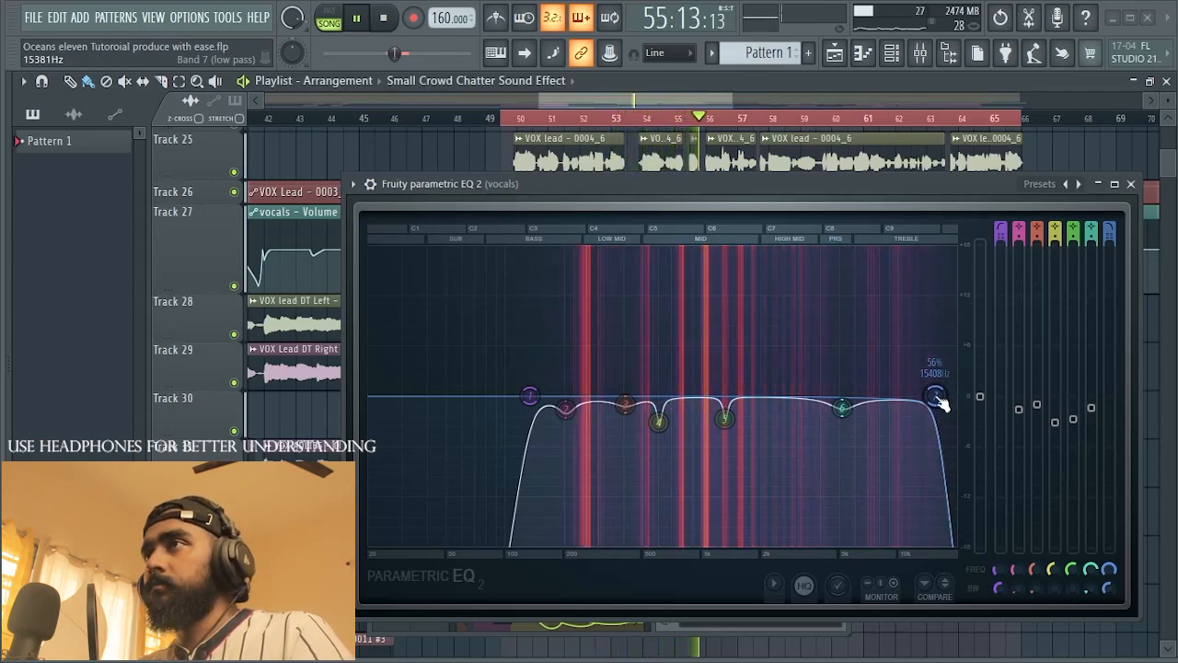
{"action": "key", "text": "space"}
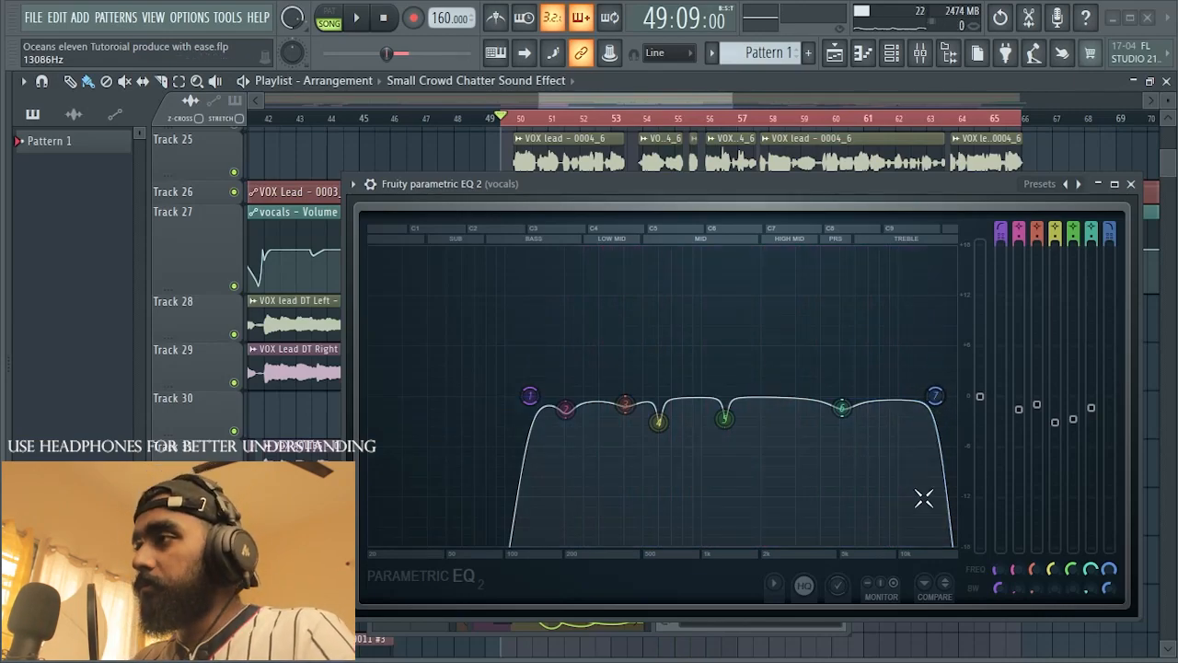
Step: Load a second Fruity Parametric EQ 2 into effect slot 3 of the vocals mixer track
{"action": "mouse_move", "coordinate": [934, 405]}
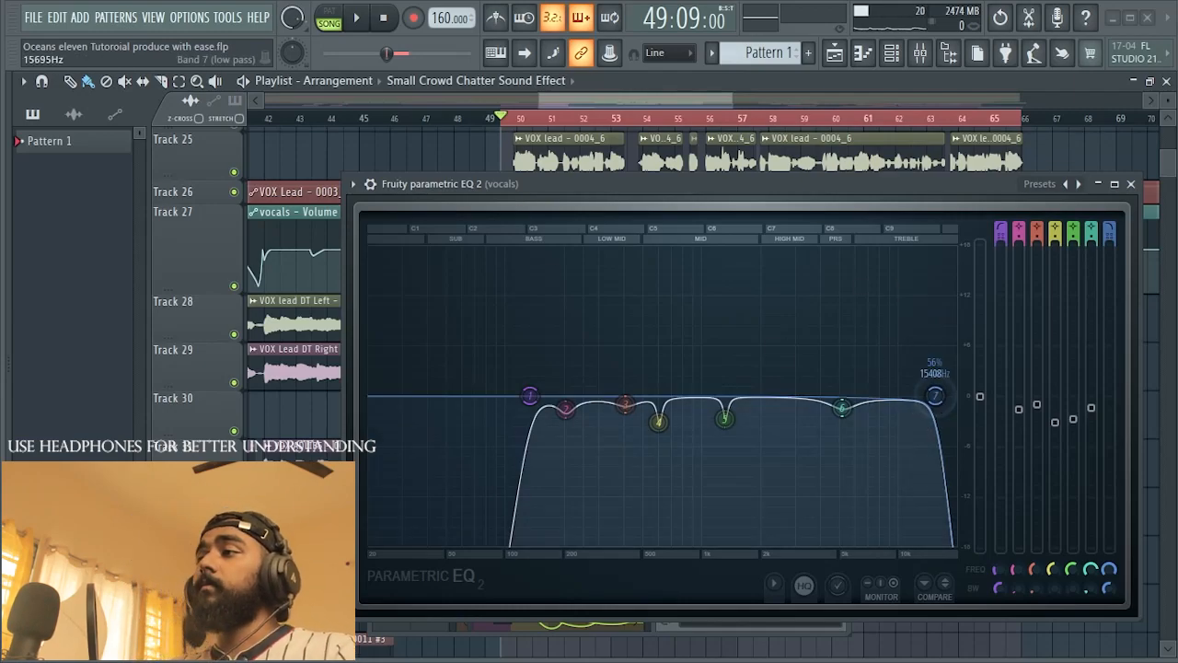
{"action": "left_click_drag", "start_coordinate": [852, 181], "coordinate": [837, 211]}
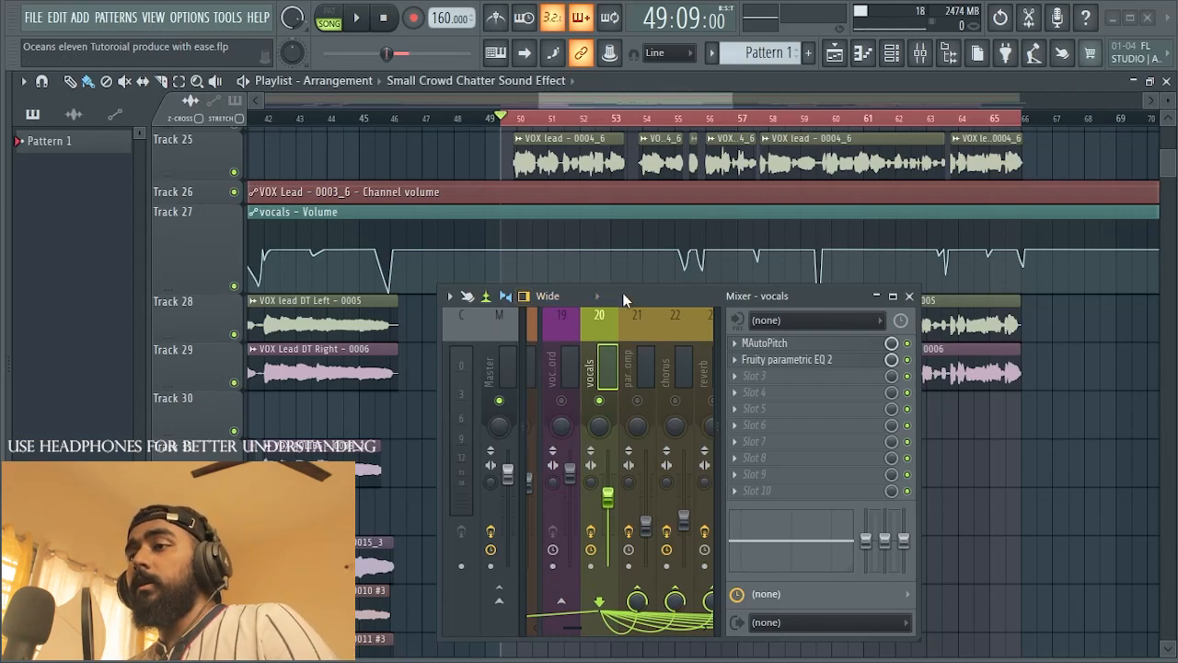
{"action": "left_click_drag", "start_coordinate": [622, 292], "coordinate": [618, 281]}
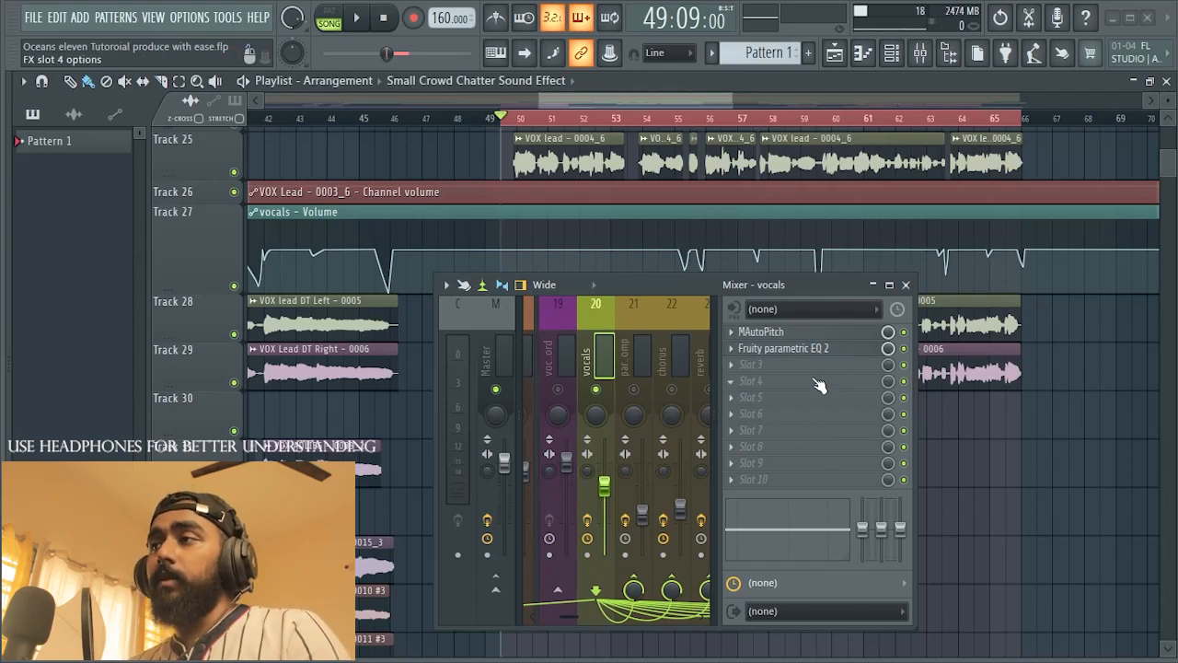
{"action": "left_click", "coordinate": [735, 371]}
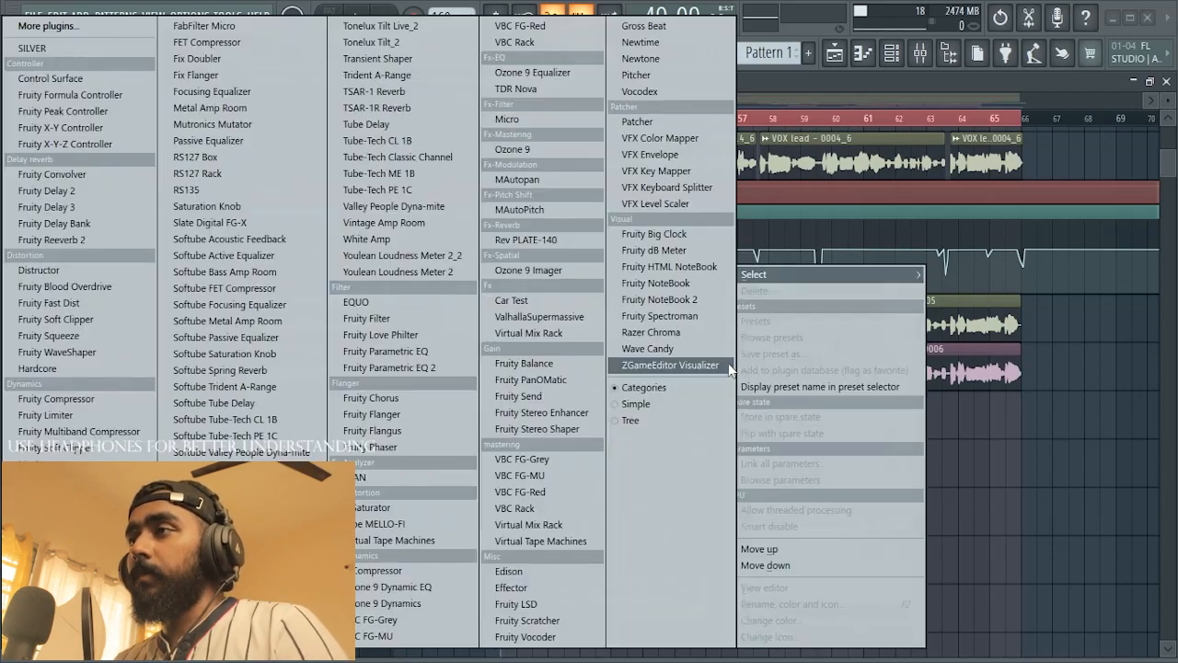
{"action": "left_click", "coordinate": [401, 367]}
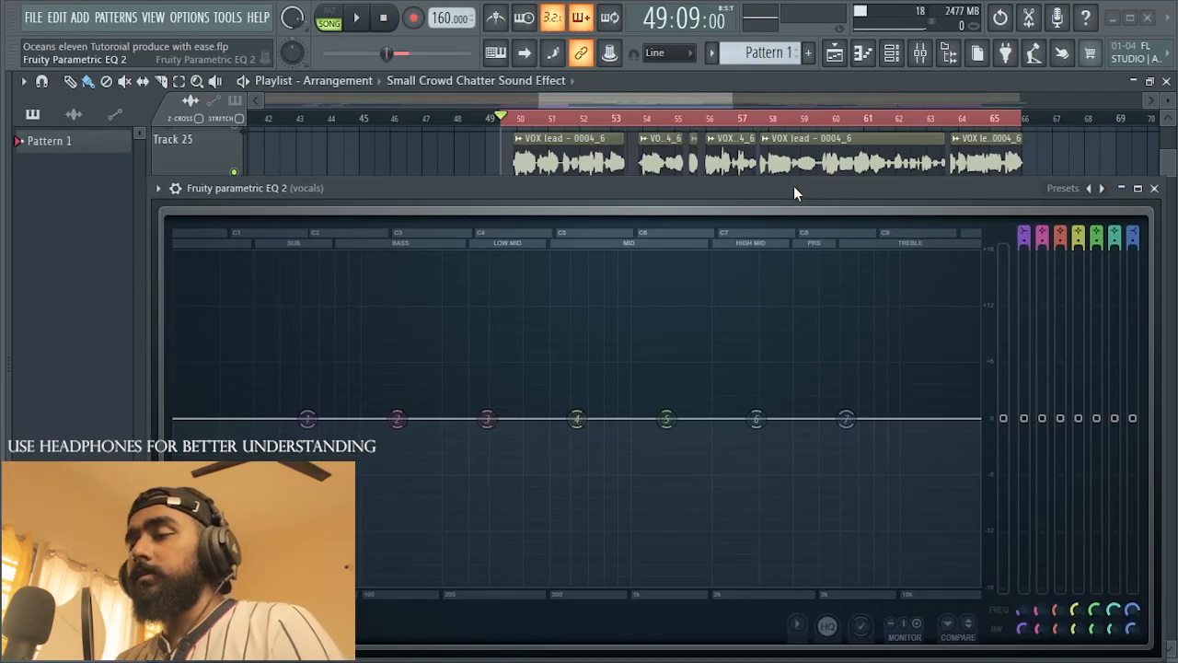
{"action": "left_click_drag", "start_coordinate": [398, 420], "coordinate": [382, 255]}
{"action": "key", "text": "ctrl+z"}
{"action": "mouse_move", "coordinate": [695, 185]}
{"action": "left_mouse_down"}
{"action": "mouse_move", "coordinate": [693, 217]}
{"action": "mouse_move", "coordinate": [692, 203]}
{"action": "left_mouse_up"}
Step: Play the lead vocal several times and examine its spectrum in the flat second EQ
{"action": "key", "text": "space"}
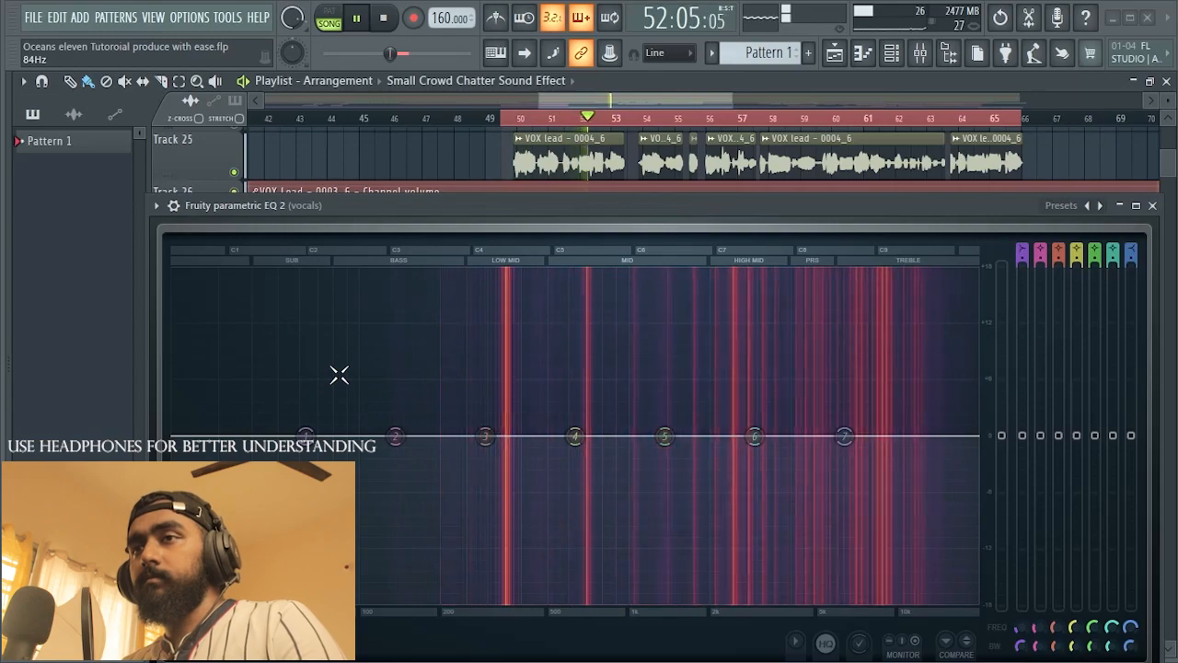
{"action": "key", "text": "space"}
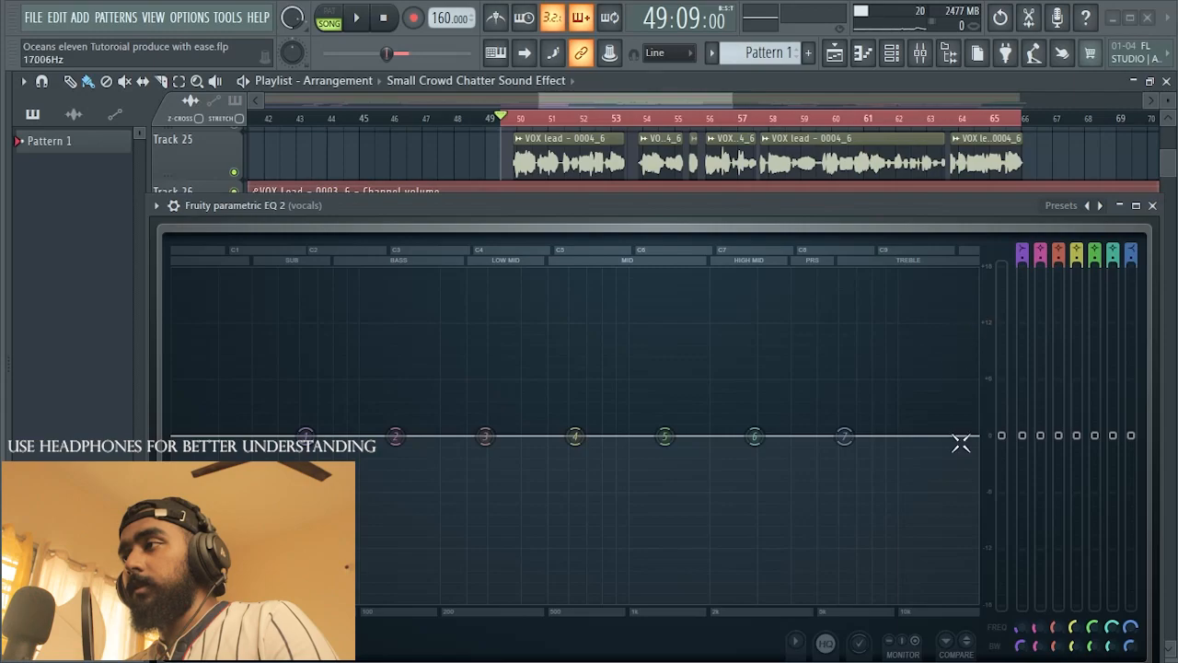
{"action": "key", "text": "space"}
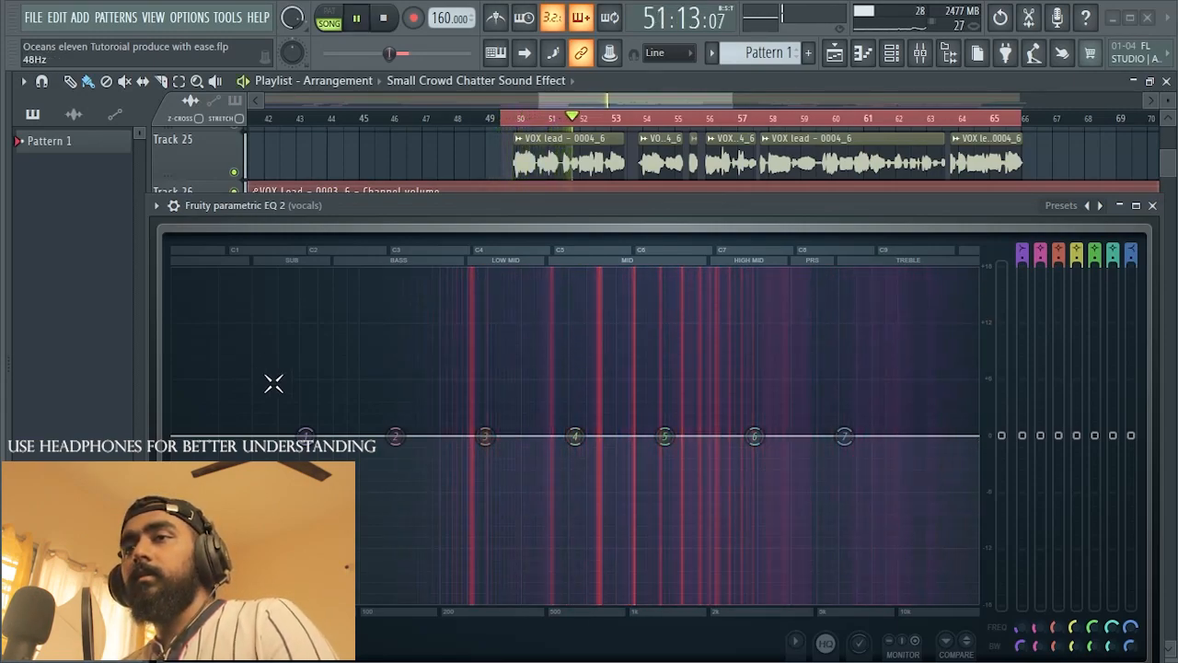
{"action": "left_click_drag", "start_coordinate": [444, 219], "coordinate": [442, 214]}
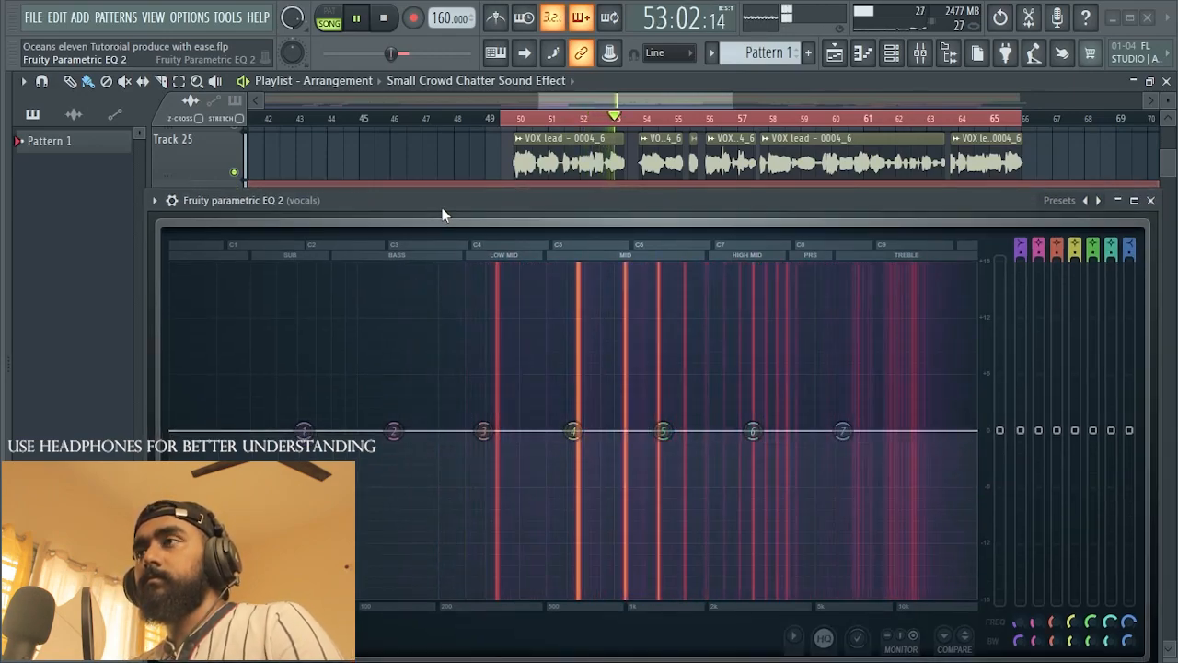
{"action": "key", "text": "space"}
{"action": "left_click_drag", "start_coordinate": [442, 215], "coordinate": [437, 200]}
{"action": "key", "text": "space"}
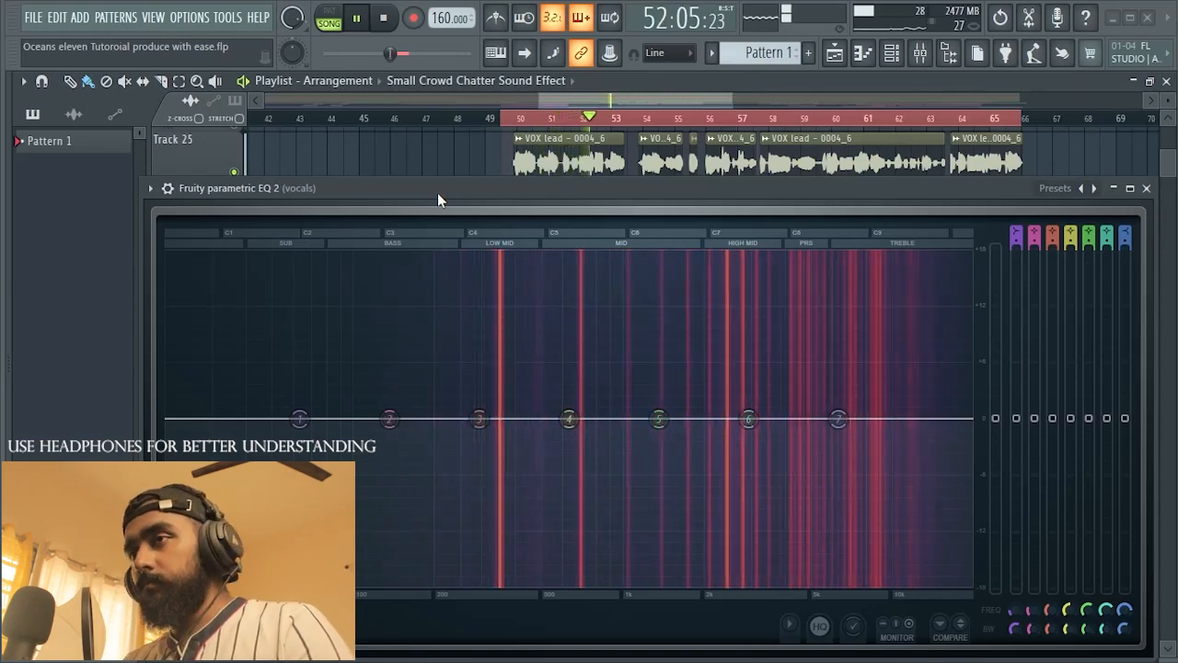
{"action": "key", "text": "space"}
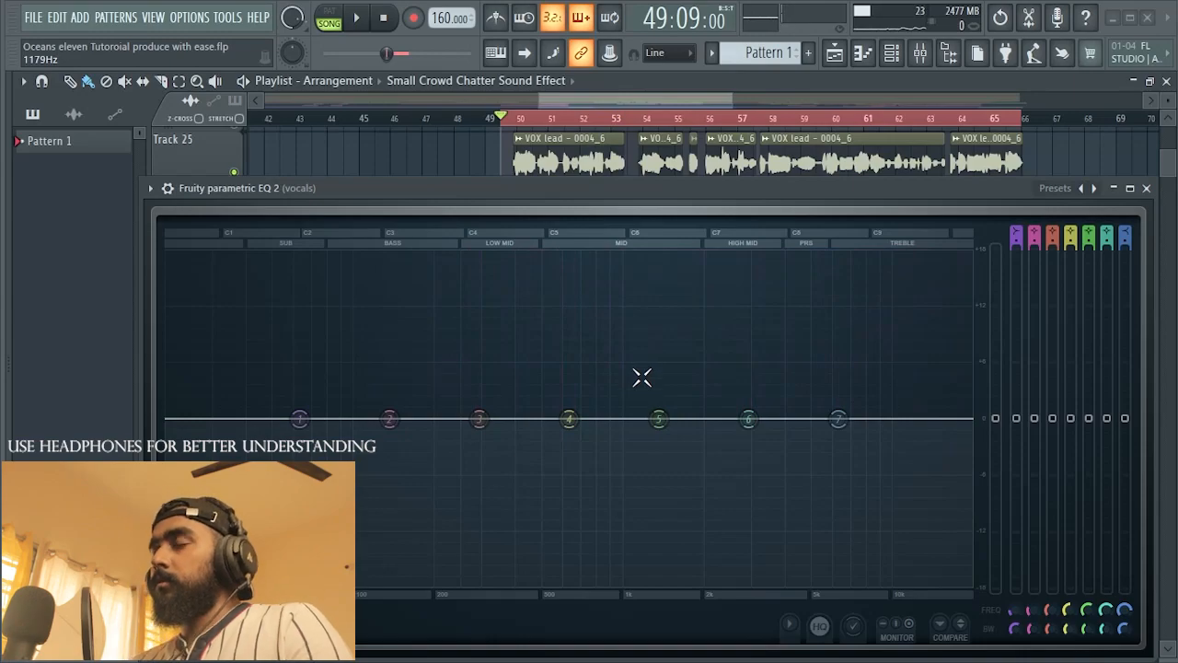
Step: Boost the second EQ's band 7 high shelf by 4.2 dB at 5639 Hz and play the vocal
{"action": "mouse_move", "coordinate": [531, 184]}
{"action": "left_mouse_down"}
{"action": "mouse_move", "coordinate": [532, 197]}
{"action": "mouse_move", "coordinate": [518, 183]}
{"action": "left_mouse_up"}
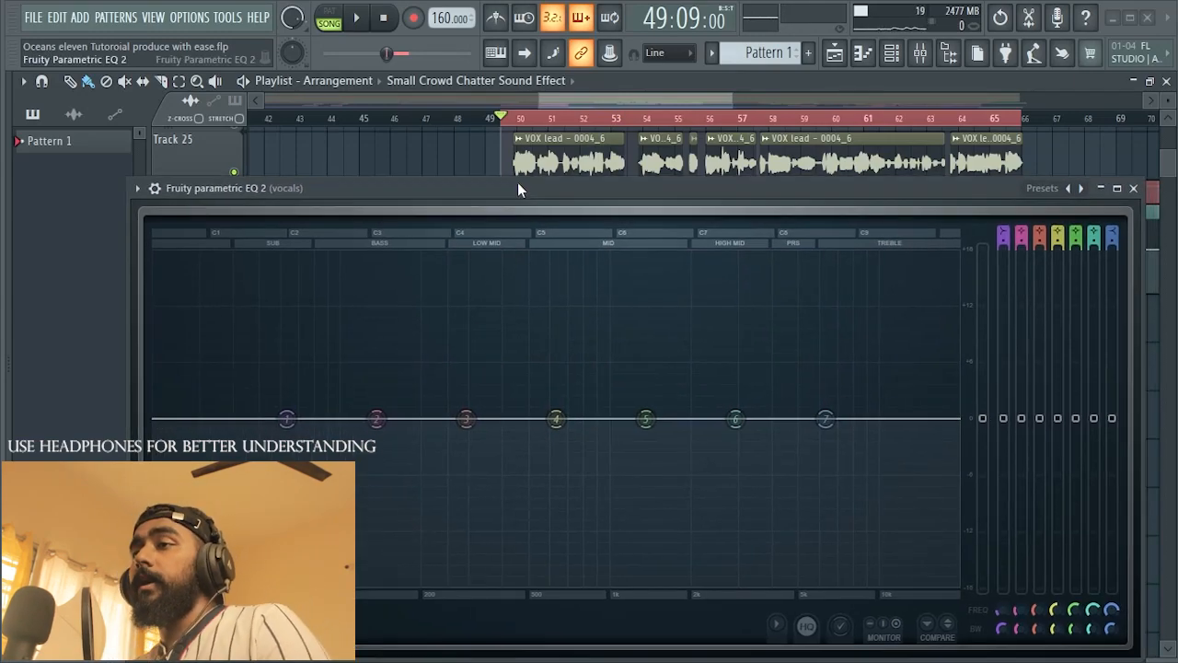
{"action": "mouse_move", "coordinate": [518, 182]}
{"action": "left_mouse_down"}
{"action": "mouse_move", "coordinate": [534, 168]}
{"action": "mouse_move", "coordinate": [523, 189]}
{"action": "mouse_move", "coordinate": [497, 187]}
{"action": "left_mouse_up"}
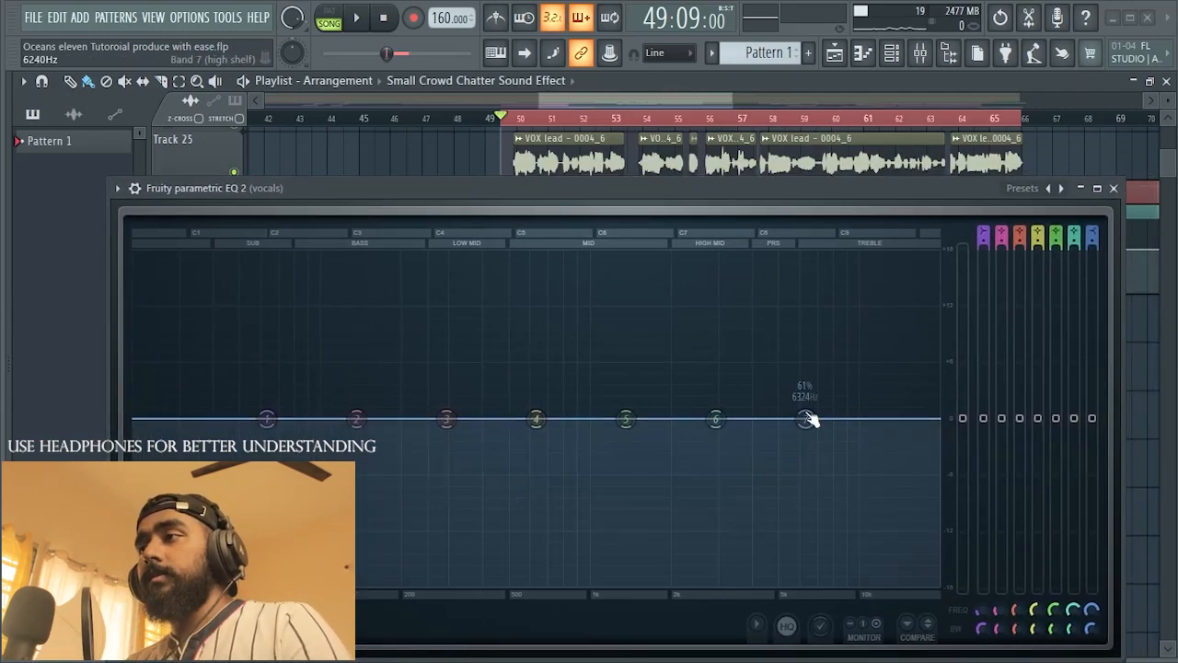
{"action": "left_click_drag", "start_coordinate": [805, 419], "coordinate": [791, 378]}
{"action": "key", "text": "space"}
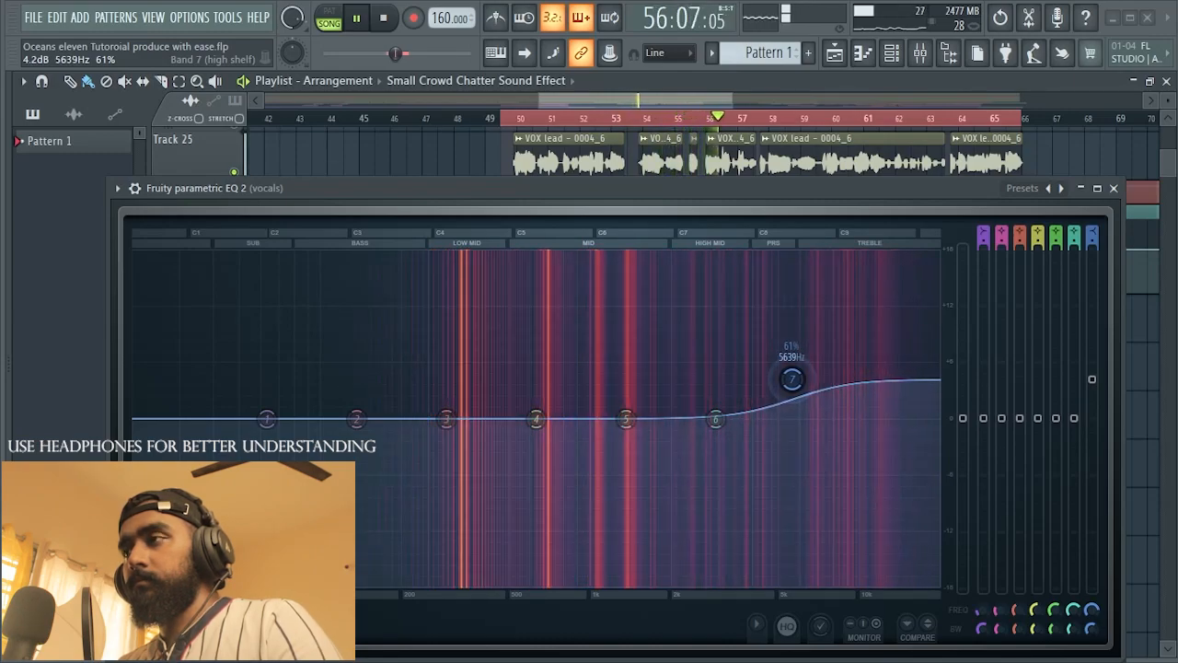
Step: Shift band 7's high shelf slightly higher in frequency and gain while auditioning the vocal
{"action": "left_click_drag", "start_coordinate": [791, 378], "coordinate": [810, 381]}
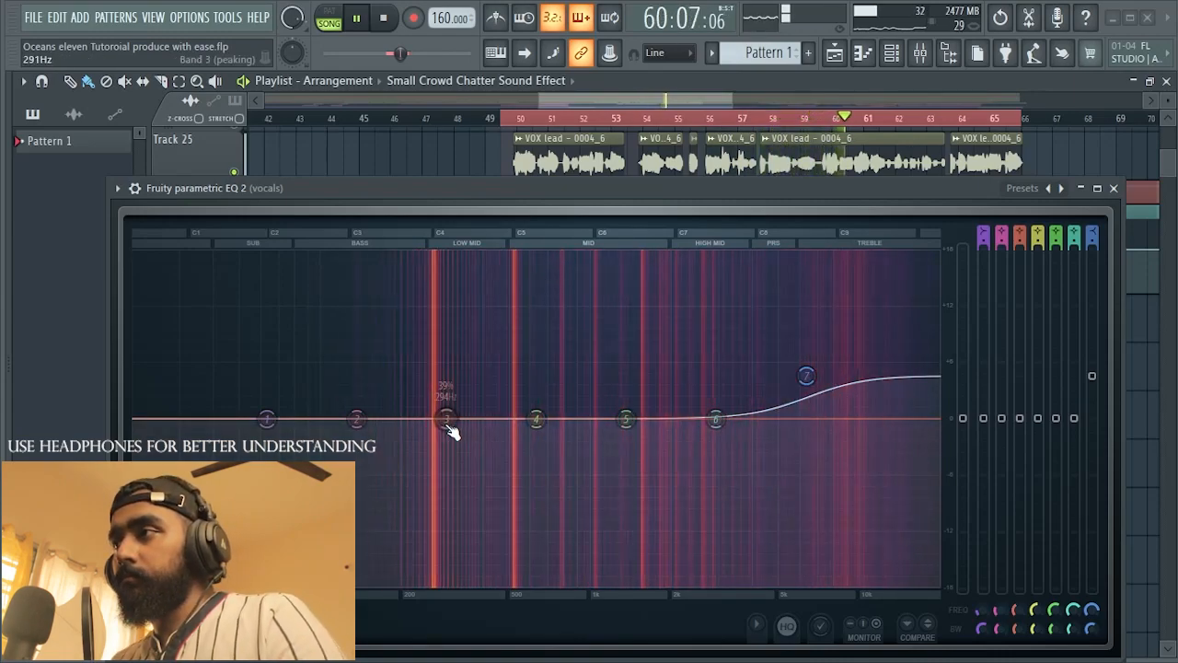
{"action": "key", "text": "space"}
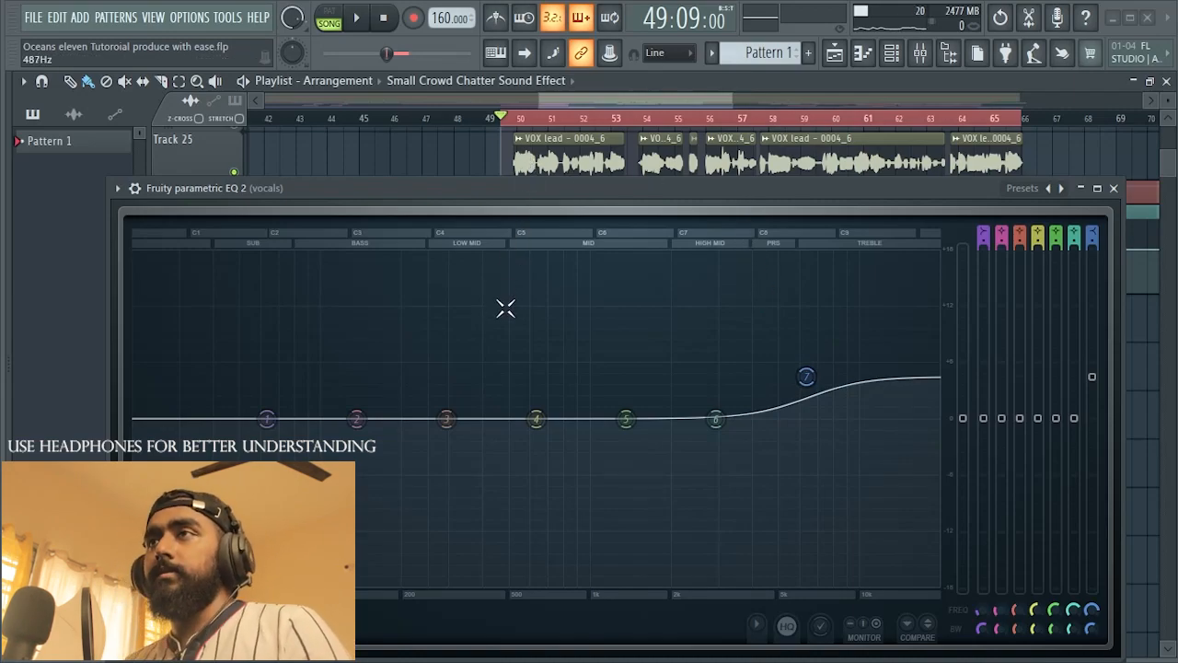
{"action": "key", "text": "space"}
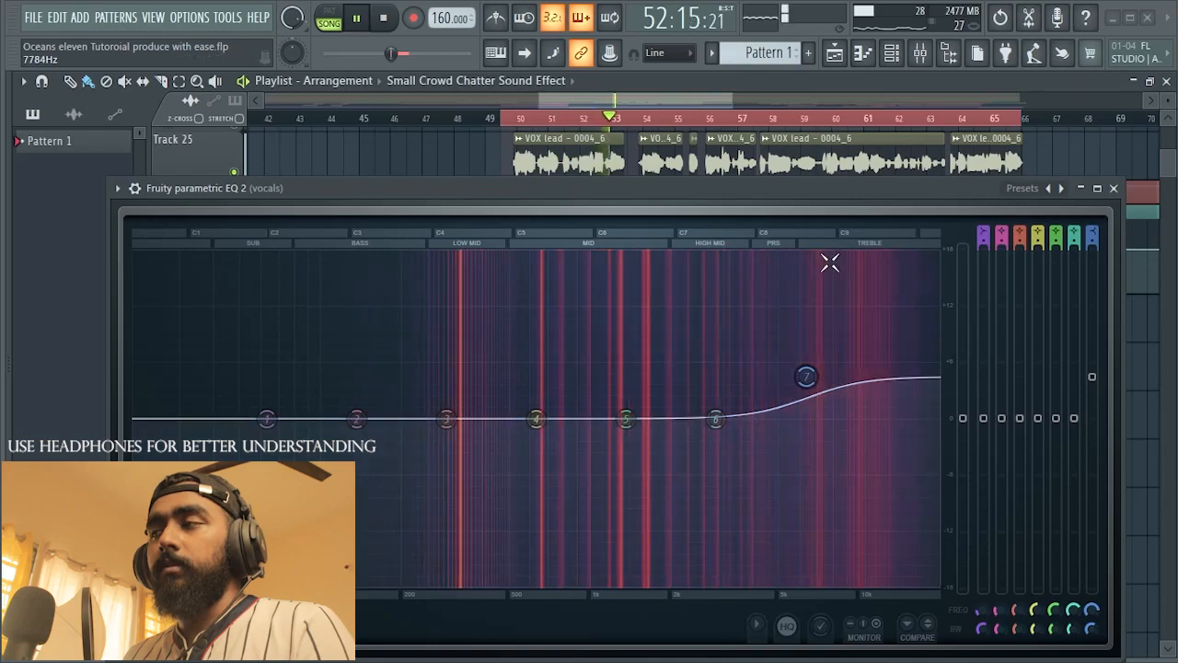
{"action": "key", "text": "space"}
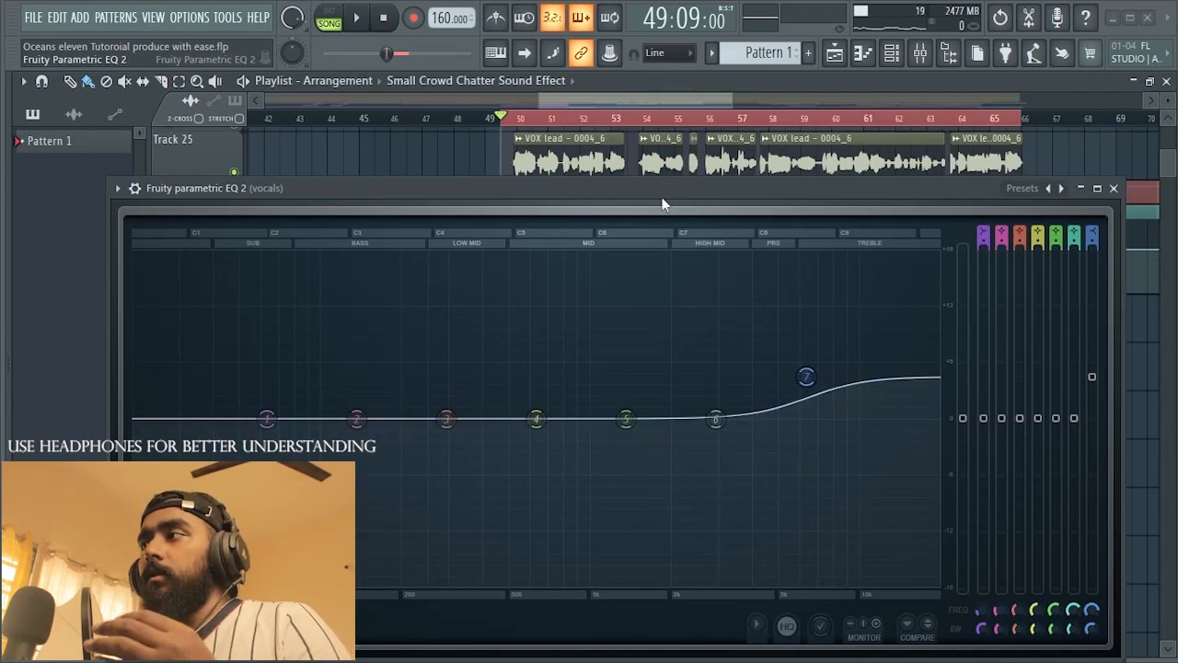
{"action": "mouse_move", "coordinate": [662, 202]}
{"action": "left_mouse_down"}
{"action": "mouse_move", "coordinate": [665, 188]}
{"action": "mouse_move", "coordinate": [666, 203]}
{"action": "left_mouse_up"}
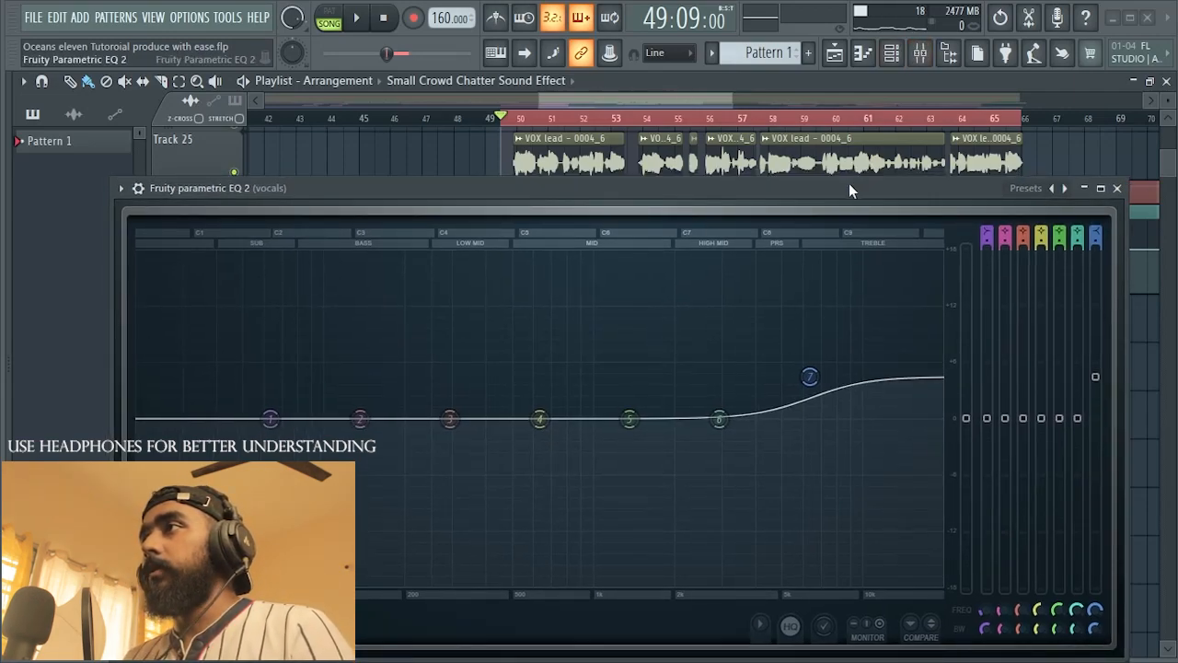
Step: Reopen the first EQ in slot 2, move band 3 lower in frequency and deepen its cut during playback, and close that EQ
{"action": "left_click_drag", "start_coordinate": [846, 189], "coordinate": [835, 386]}
{"action": "left_click_drag", "start_coordinate": [696, 284], "coordinate": [697, 172]}
{"action": "left_click", "coordinate": [784, 238]}
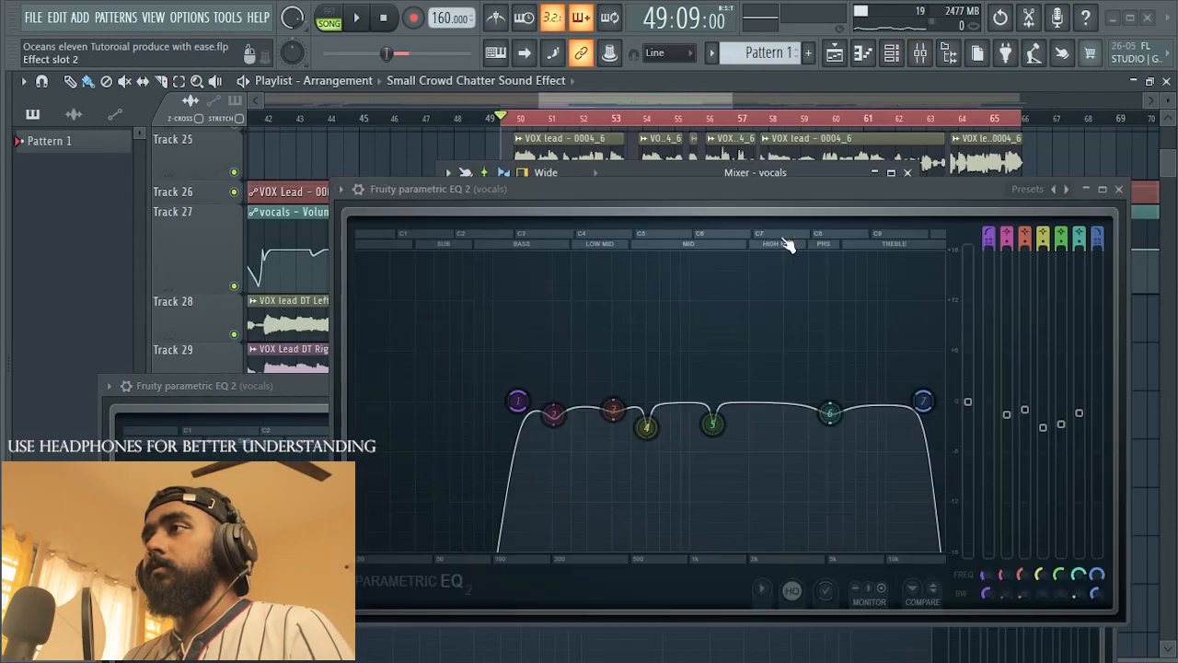
{"action": "left_click_drag", "start_coordinate": [622, 195], "coordinate": [615, 143]}
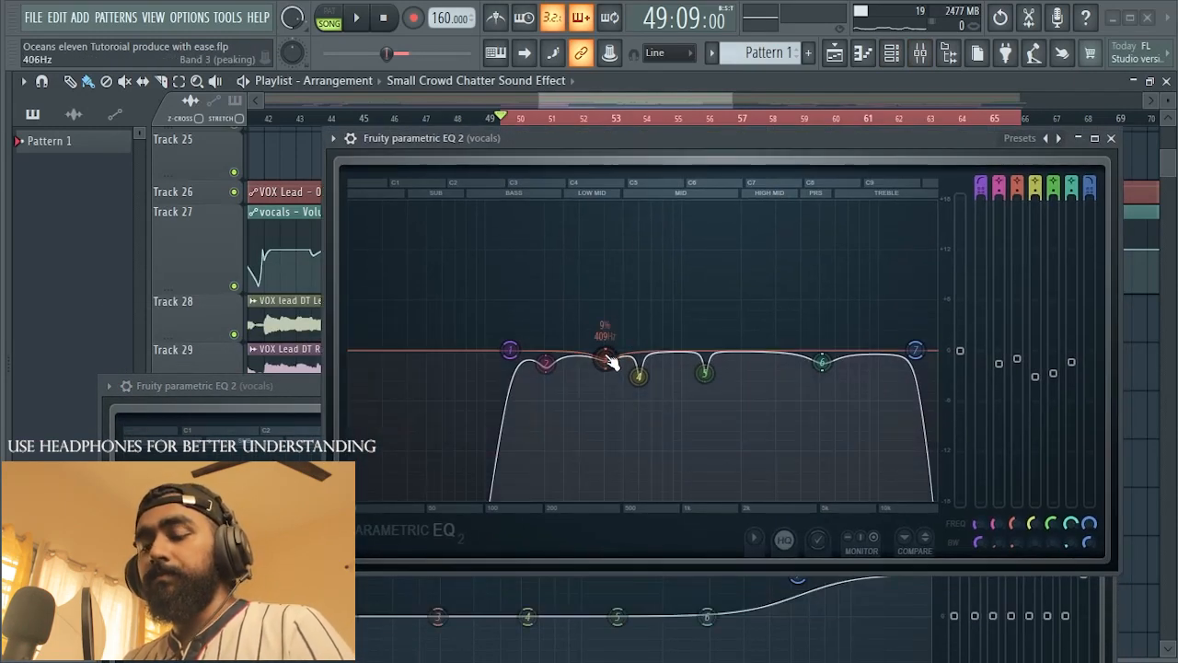
{"action": "key", "text": "space"}
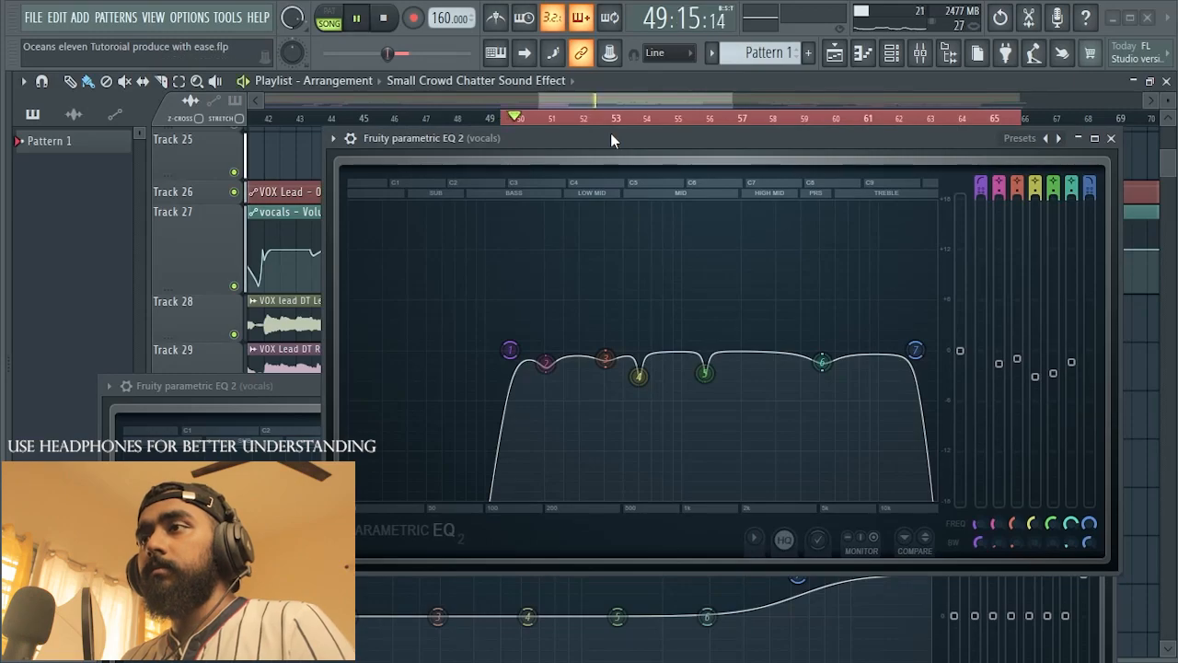
{"action": "left_click_drag", "start_coordinate": [605, 359], "coordinate": [592, 366]}
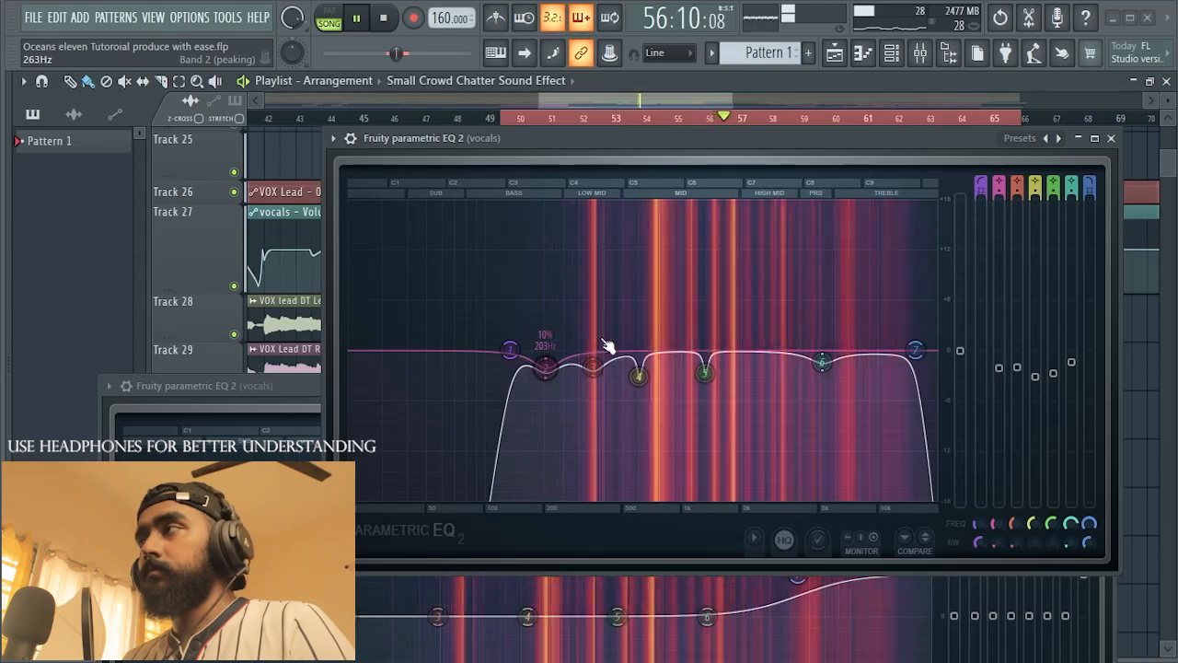
{"action": "left_click", "coordinate": [1111, 140]}
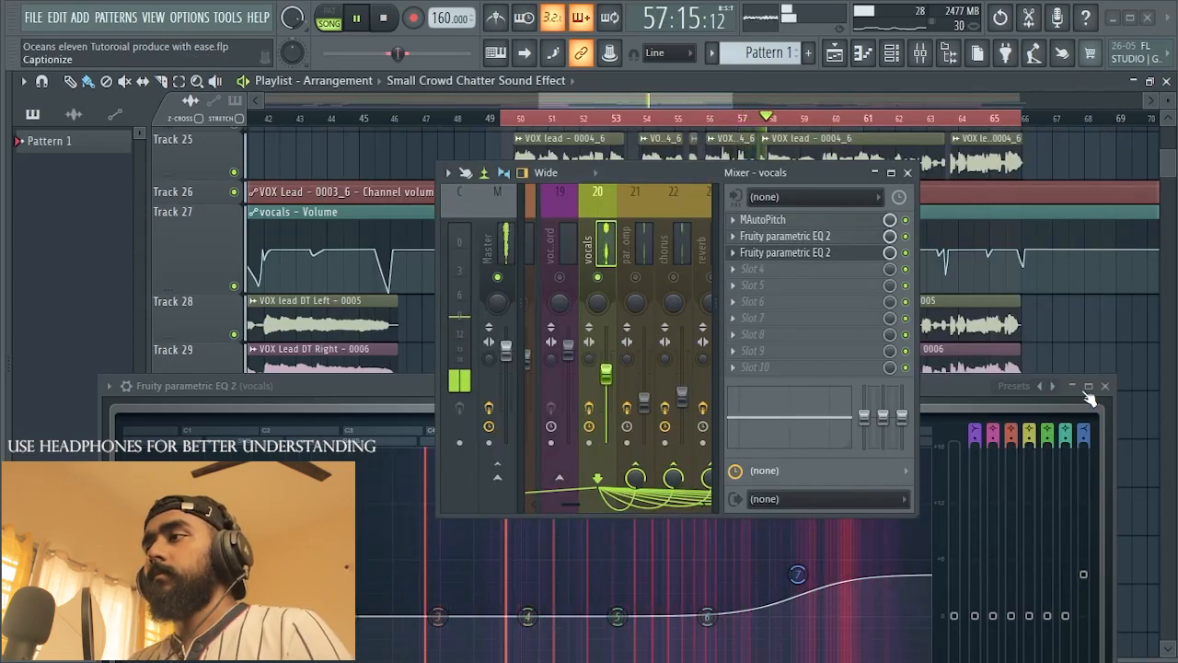
Step: Bring the second EQ back into view, stop playback, and cut band 2 slightly at 131 Hz
{"action": "left_click_drag", "start_coordinate": [420, 390], "coordinate": [439, 196]}
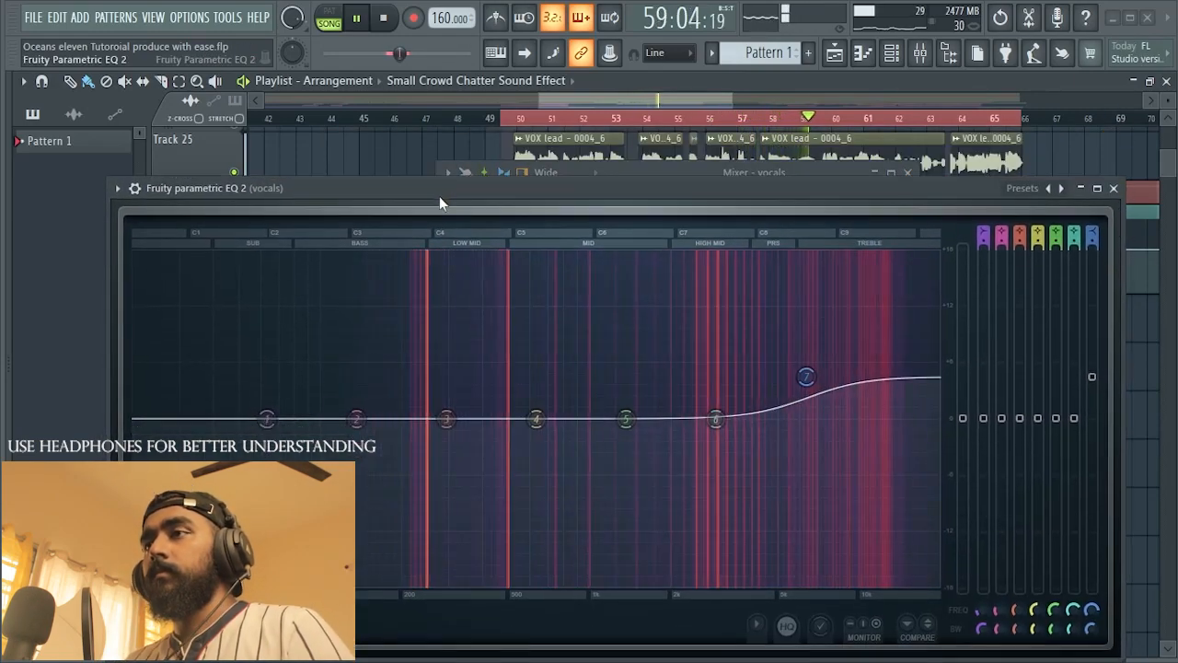
{"action": "key", "text": "space"}
{"action": "mouse_move", "coordinate": [529, 193]}
{"action": "left_mouse_down"}
{"action": "mouse_move", "coordinate": [529, 177]}
{"action": "mouse_move", "coordinate": [519, 206]}
{"action": "mouse_move", "coordinate": [530, 181]}
{"action": "left_mouse_up"}
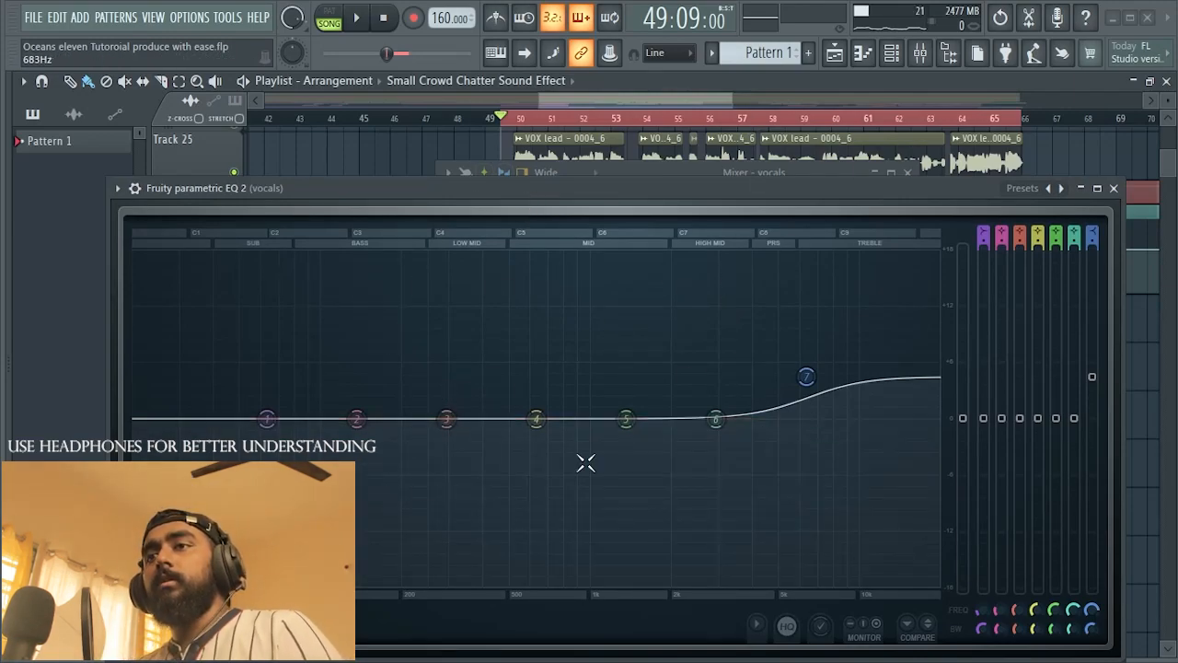
{"action": "mouse_move", "coordinate": [570, 186]}
{"action": "left_mouse_down"}
{"action": "mouse_move", "coordinate": [569, 211]}
{"action": "mouse_move", "coordinate": [576, 164]}
{"action": "mouse_move", "coordinate": [572, 186]}
{"action": "left_mouse_up"}
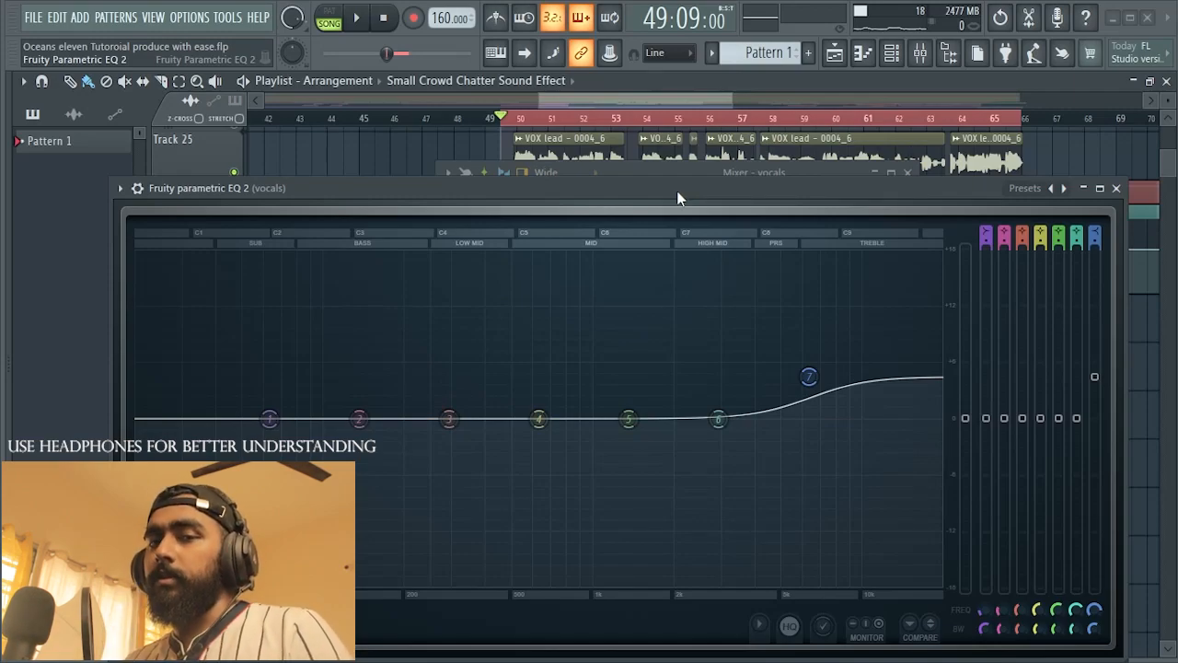
{"action": "left_click_drag", "start_coordinate": [676, 190], "coordinate": [704, 192]}
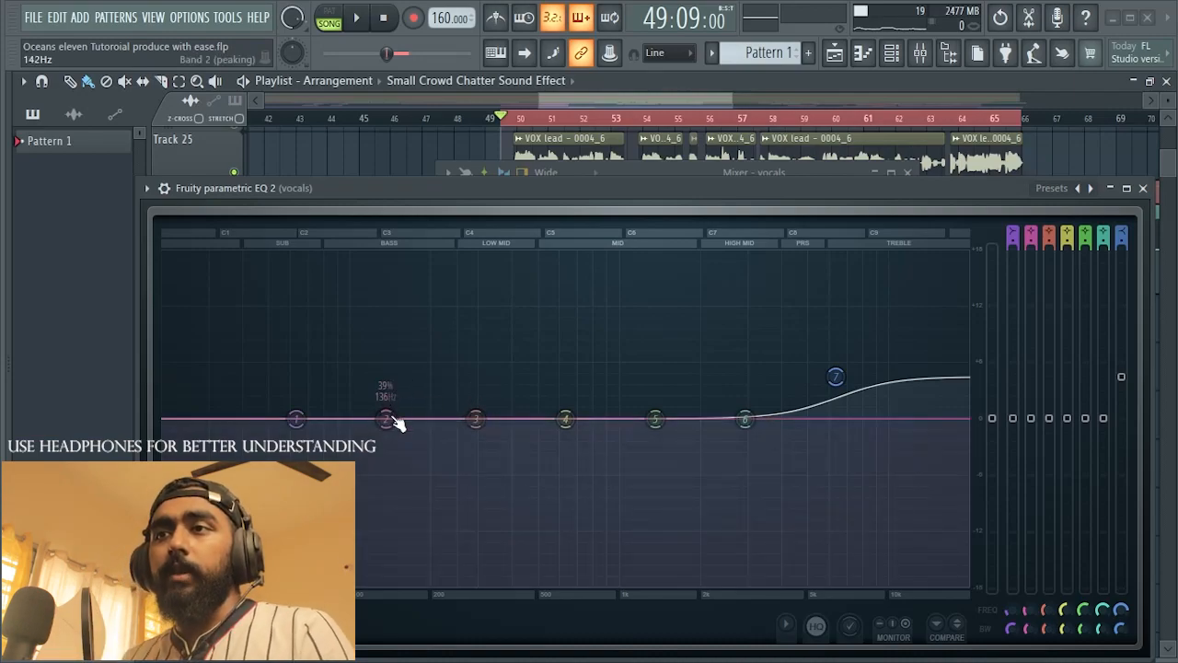
{"action": "mouse_move", "coordinate": [385, 419]}
{"action": "left_mouse_down"}
{"action": "mouse_move", "coordinate": [389, 390]}
{"action": "mouse_move", "coordinate": [381, 422]}
{"action": "left_mouse_up"}
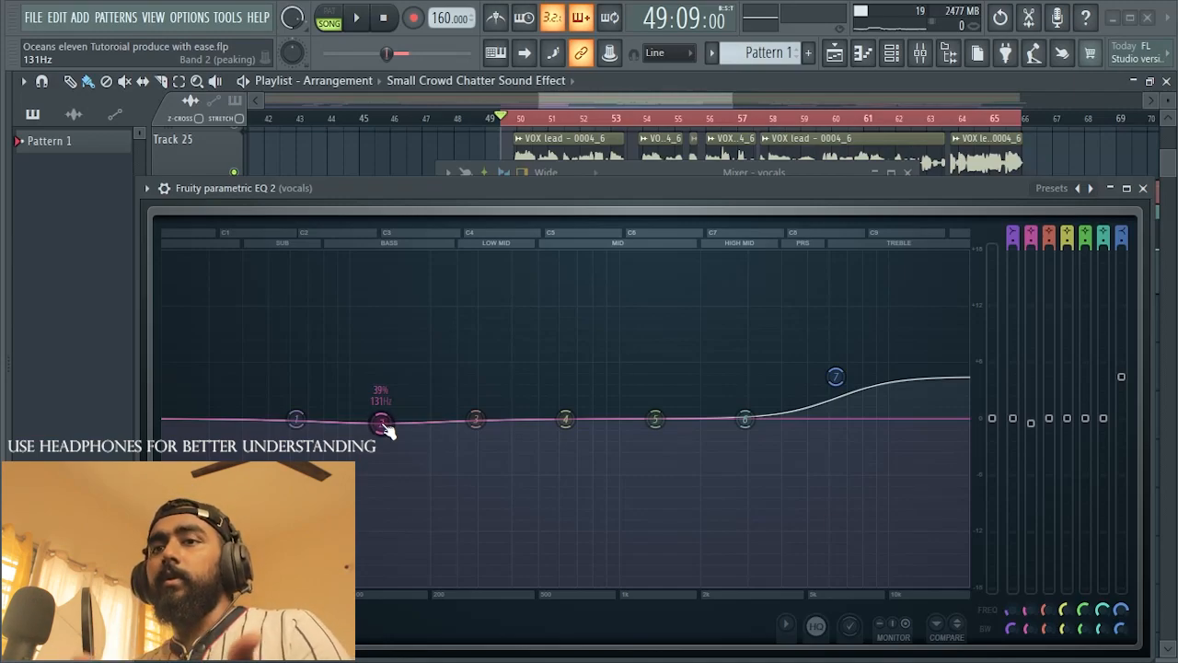
Step: Audition the vocal while boosting band 4 just over 0.8 dB near 672 Hz and nudging band 5 to 1326 Hz
{"action": "key", "text": "space"}
{"action": "mouse_move", "coordinate": [565, 420]}
{"action": "left_mouse_down"}
{"action": "mouse_move", "coordinate": [587, 401]}
{"action": "mouse_move", "coordinate": [563, 403]}
{"action": "mouse_move", "coordinate": [568, 325]}
{"action": "mouse_move", "coordinate": [570, 454]}
{"action": "mouse_move", "coordinate": [562, 383]}
{"action": "mouse_move", "coordinate": [573, 410]}
{"action": "left_mouse_up"}
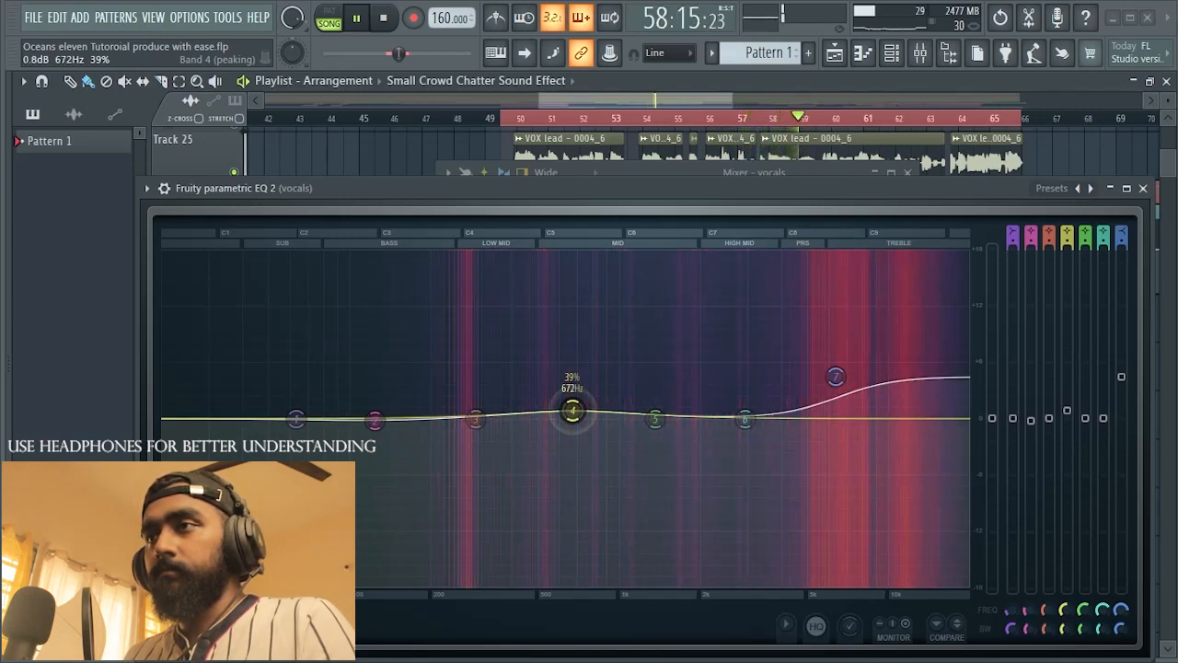
{"action": "key", "text": "space"}
{"action": "left_click_drag", "start_coordinate": [656, 429], "coordinate": [651, 426]}
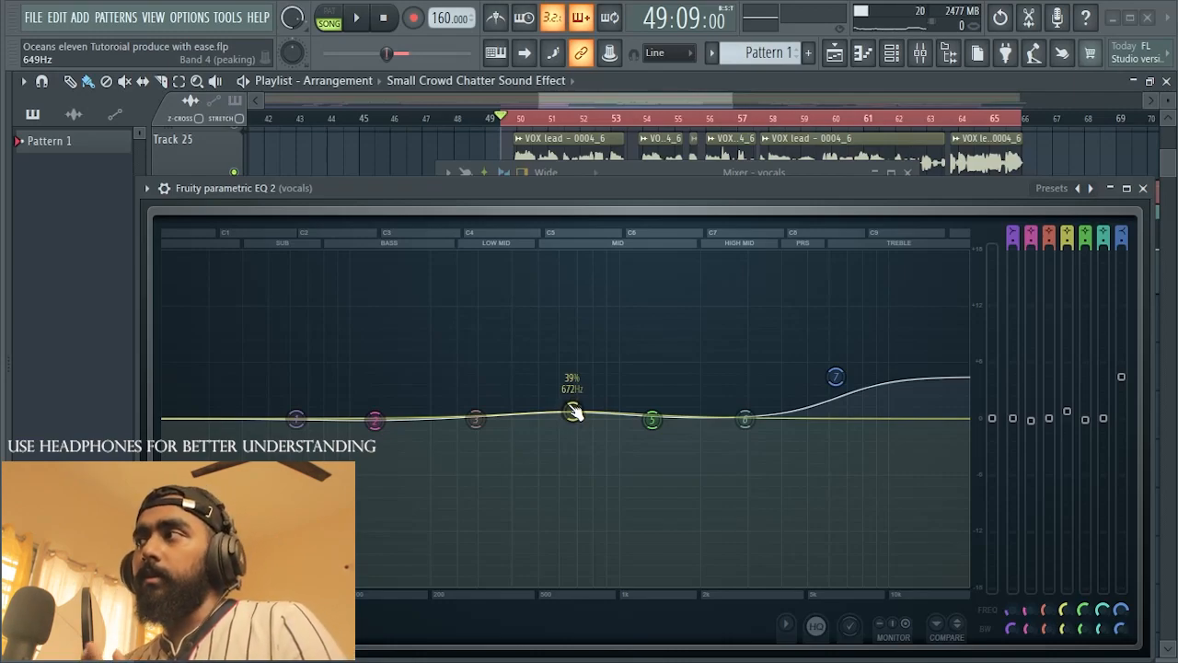
{"action": "left_click_drag", "start_coordinate": [574, 412], "coordinate": [572, 409]}
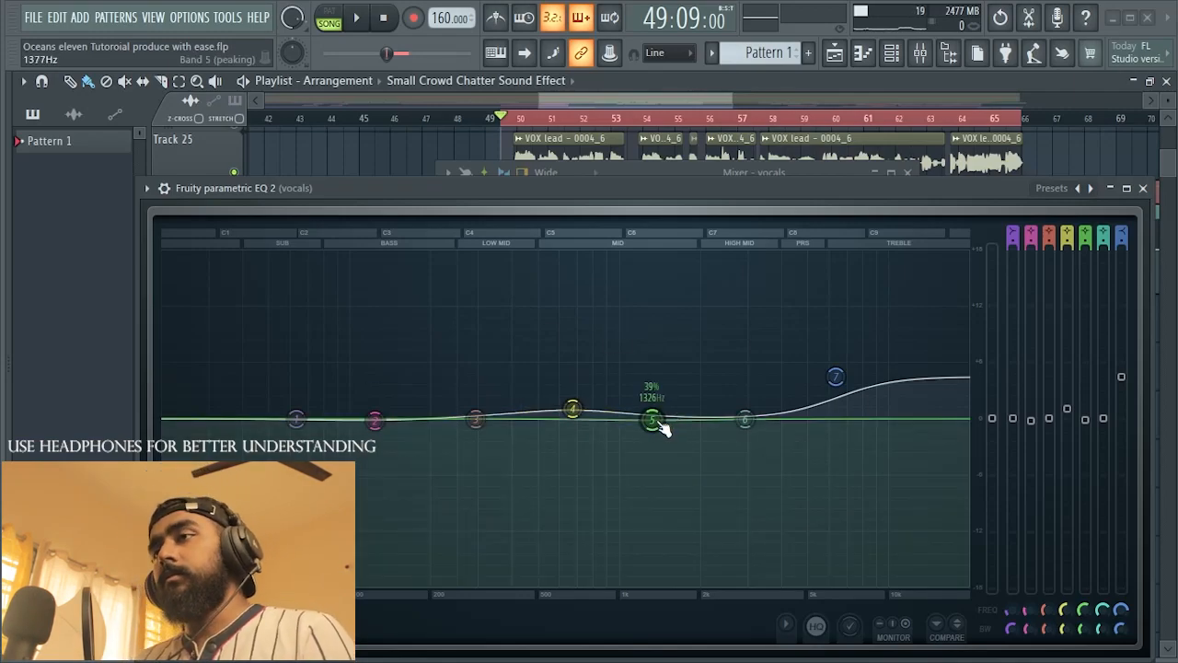
Step: Audition band 5 boosts of up to 5.2 dB around 1613 Hz and settle on a small boost at 1570 Hz
{"action": "left_click_drag", "start_coordinate": [657, 422], "coordinate": [674, 404]}
{"action": "key", "text": "space"}
{"action": "key", "text": "space"}
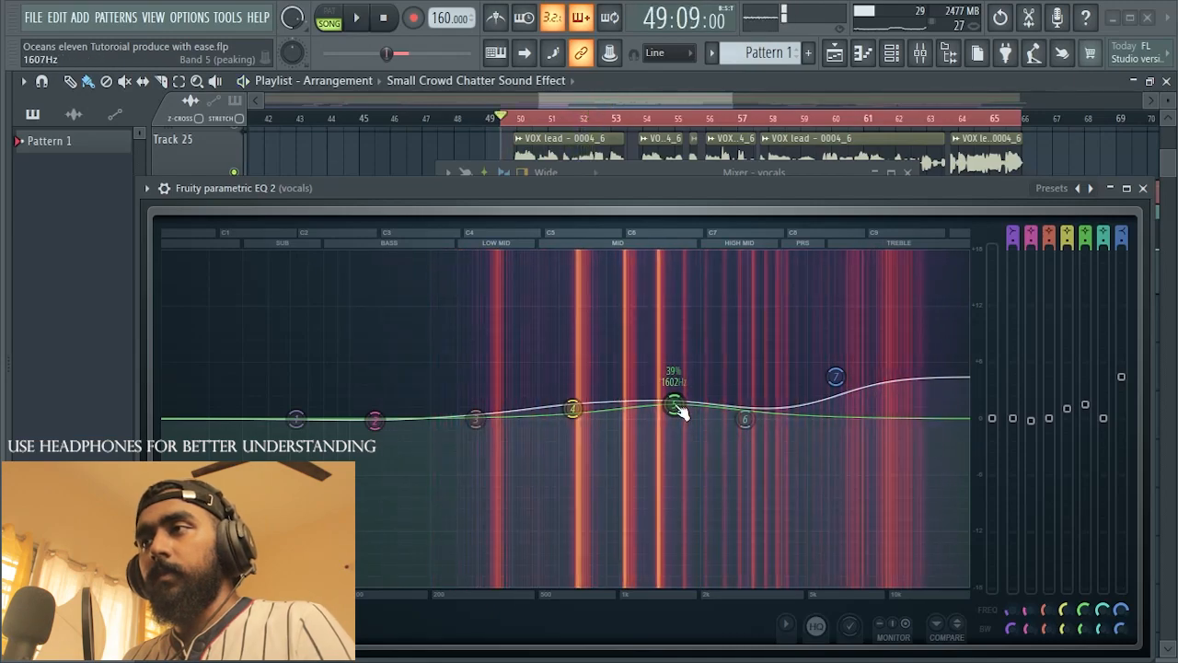
{"action": "mouse_move", "coordinate": [674, 404]}
{"action": "left_mouse_down"}
{"action": "mouse_move", "coordinate": [671, 345]}
{"action": "mouse_move", "coordinate": [673, 411]}
{"action": "left_mouse_up"}
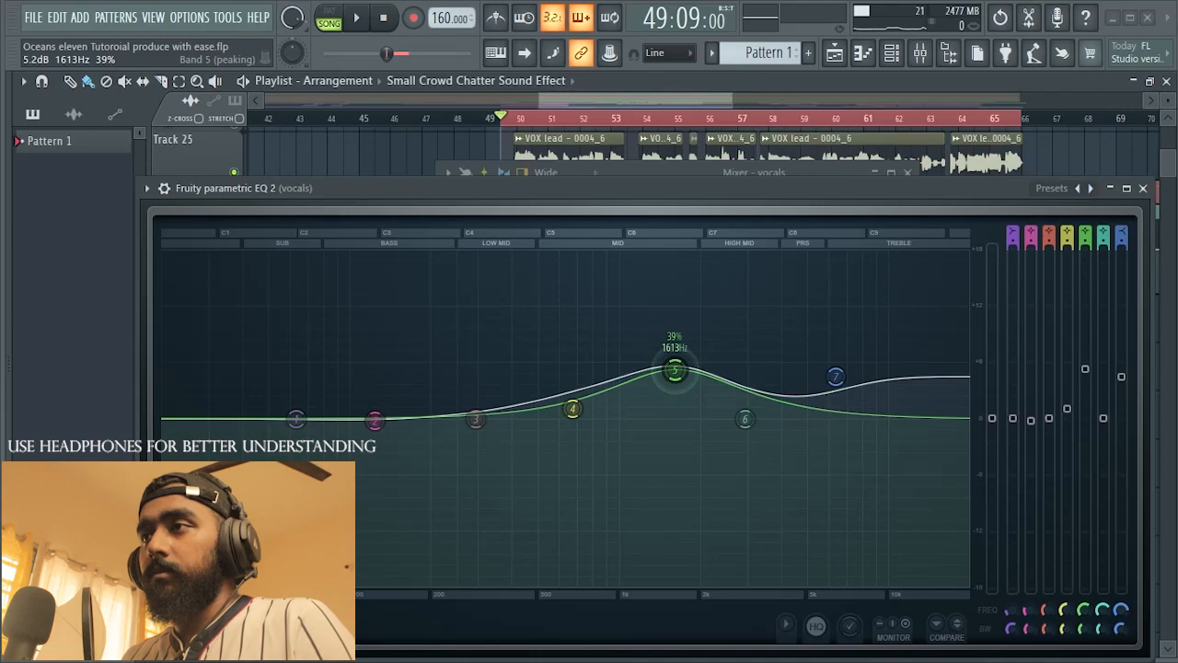
{"action": "key", "text": "space"}
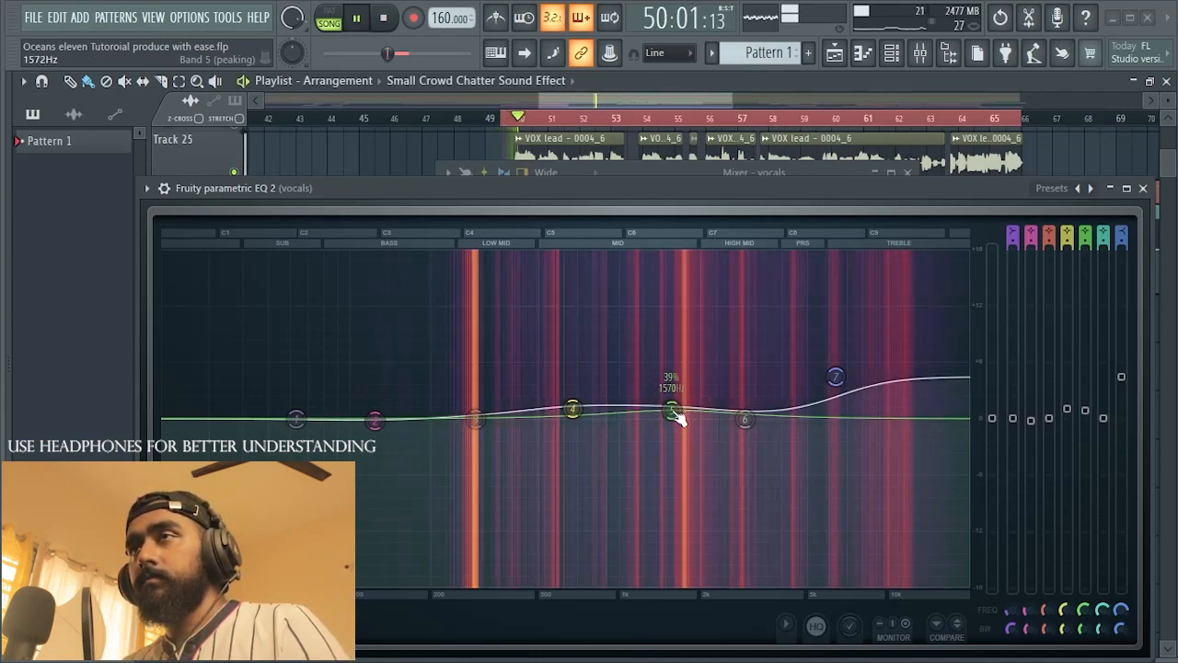
Step: Turn band 5 of the second EQ into a slight cut at 1624 Hz and audition the vocal from the loop start
{"action": "mouse_move", "coordinate": [672, 410]}
{"action": "left_mouse_down"}
{"action": "mouse_move", "coordinate": [652, 408]}
{"action": "mouse_move", "coordinate": [676, 434]}
{"action": "left_mouse_up"}
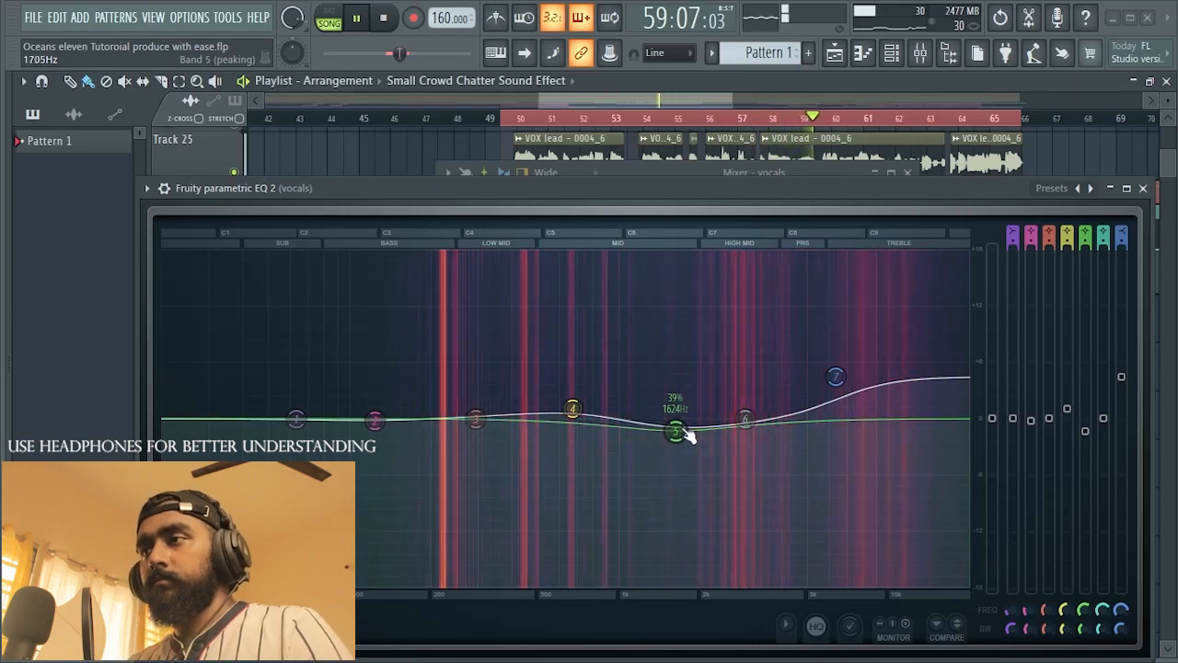
{"action": "key", "text": "space"}
{"action": "key", "text": "space"}
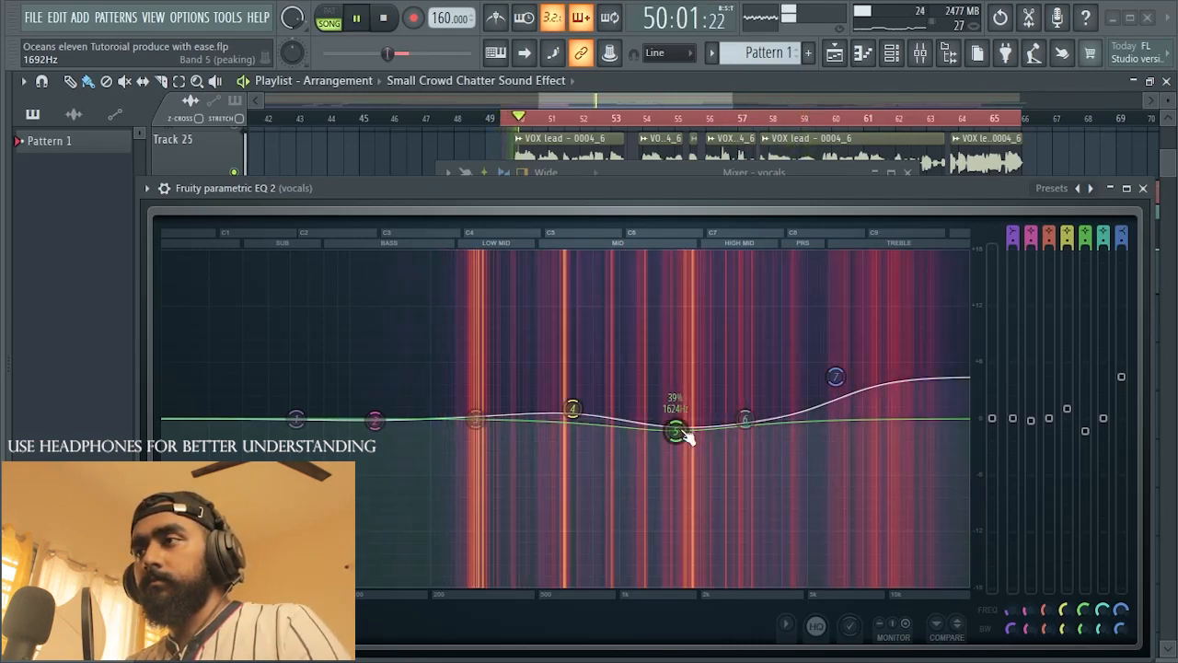
{"action": "key", "text": "space"}
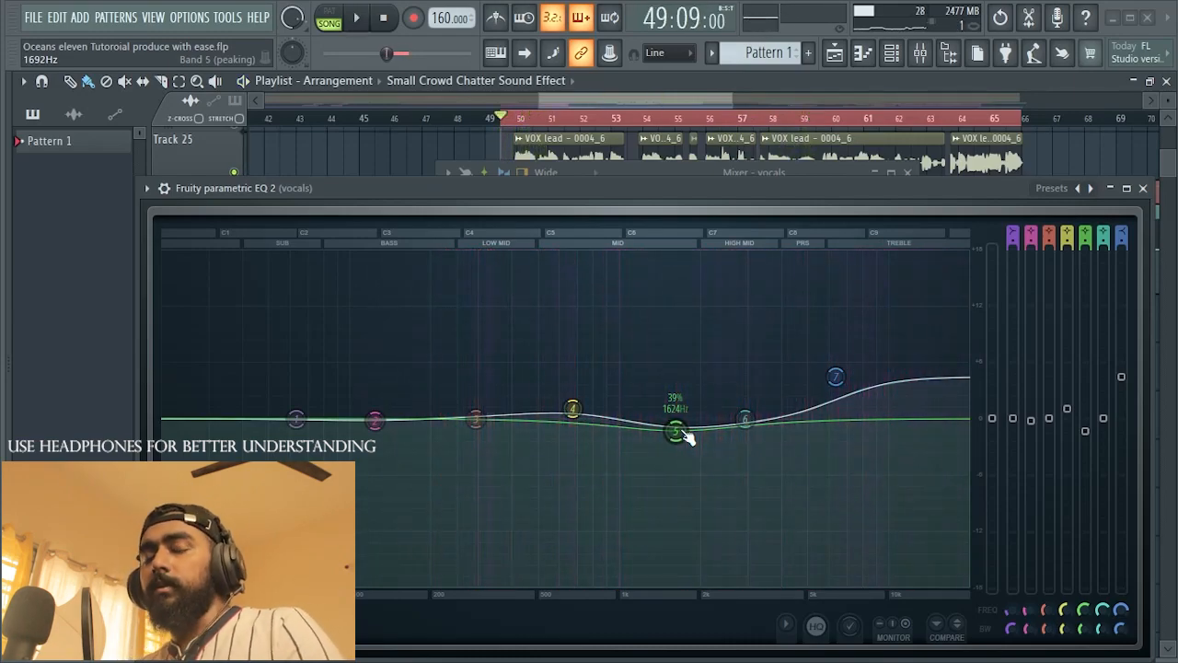
Step: With playback stopped, fine-tune band 5's slight cut between 1602 and 1646 Hz
{"action": "left_click_drag", "start_coordinate": [681, 431], "coordinate": [680, 434]}
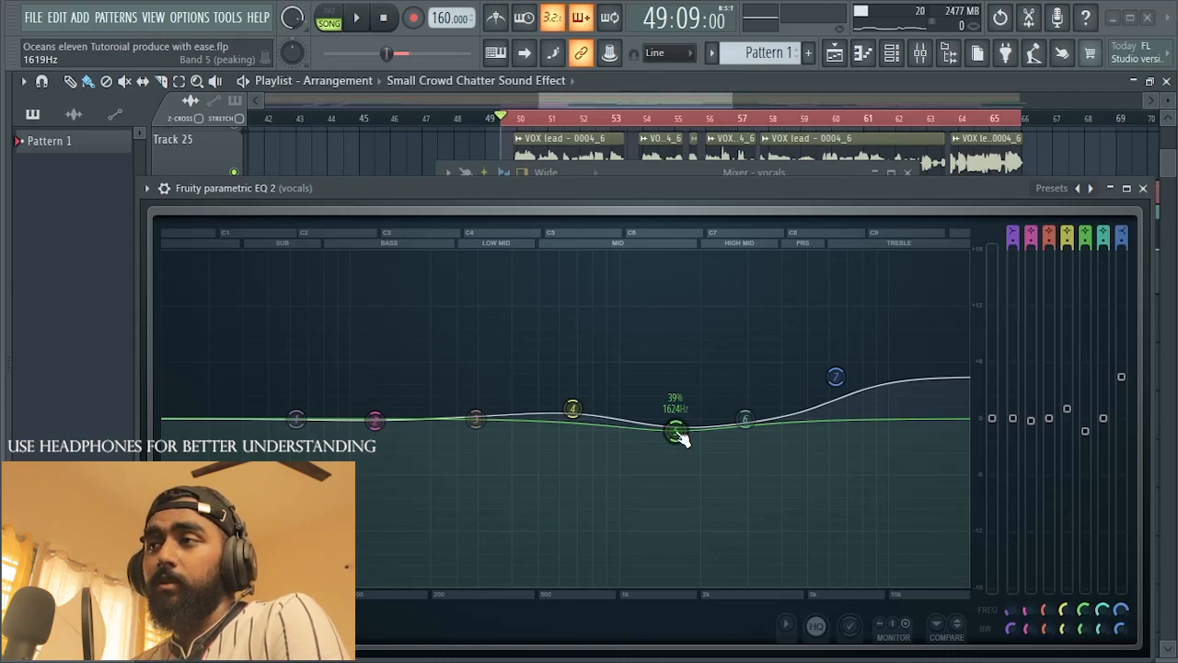
{"action": "mouse_move", "coordinate": [679, 436]}
{"action": "left_mouse_down"}
{"action": "mouse_move", "coordinate": [684, 304]}
{"action": "mouse_move", "coordinate": [681, 436]}
{"action": "left_mouse_up"}
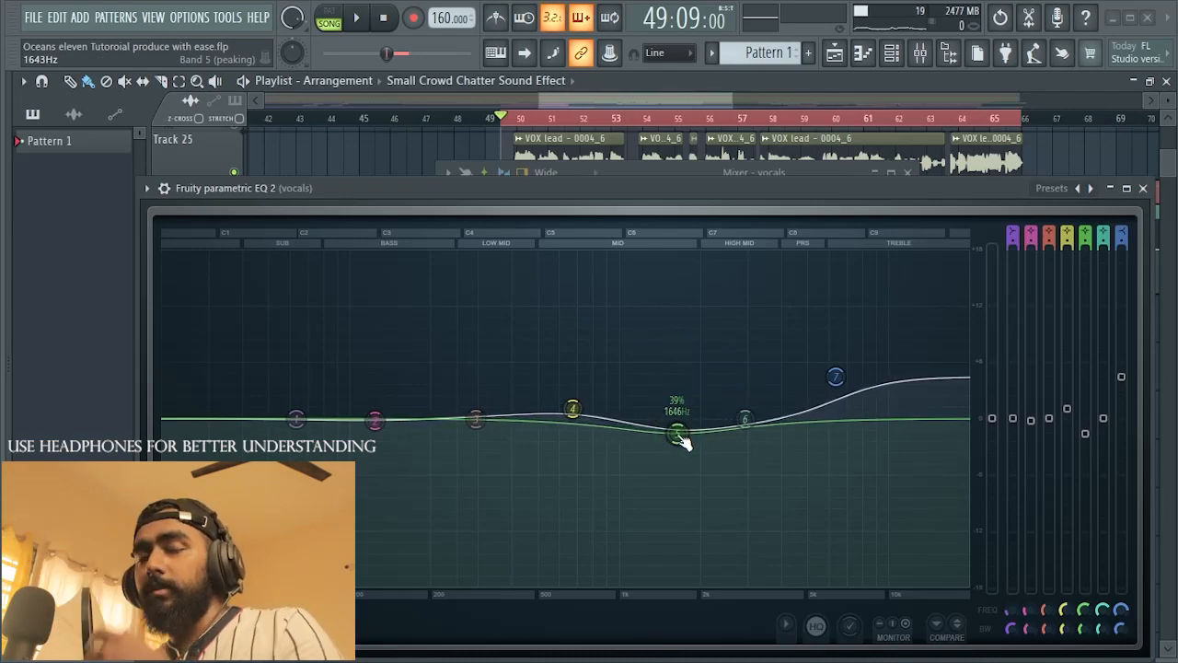
{"action": "left_click_drag", "start_coordinate": [681, 440], "coordinate": [679, 438]}
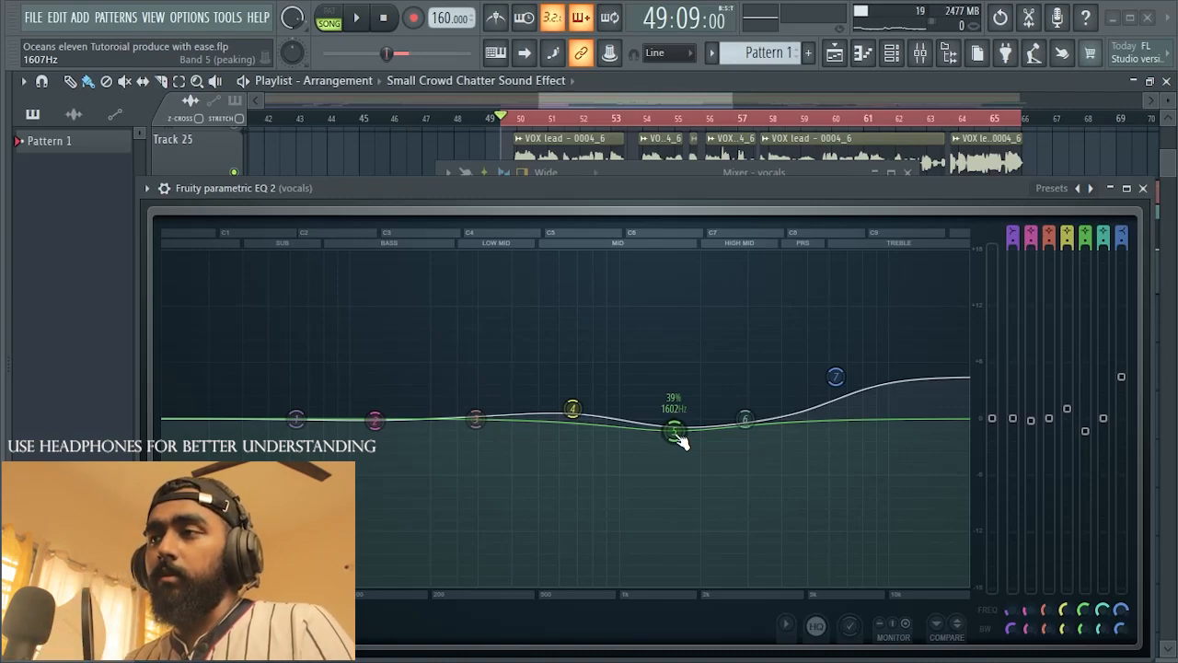
{"action": "left_click_drag", "start_coordinate": [674, 430], "coordinate": [681, 438]}
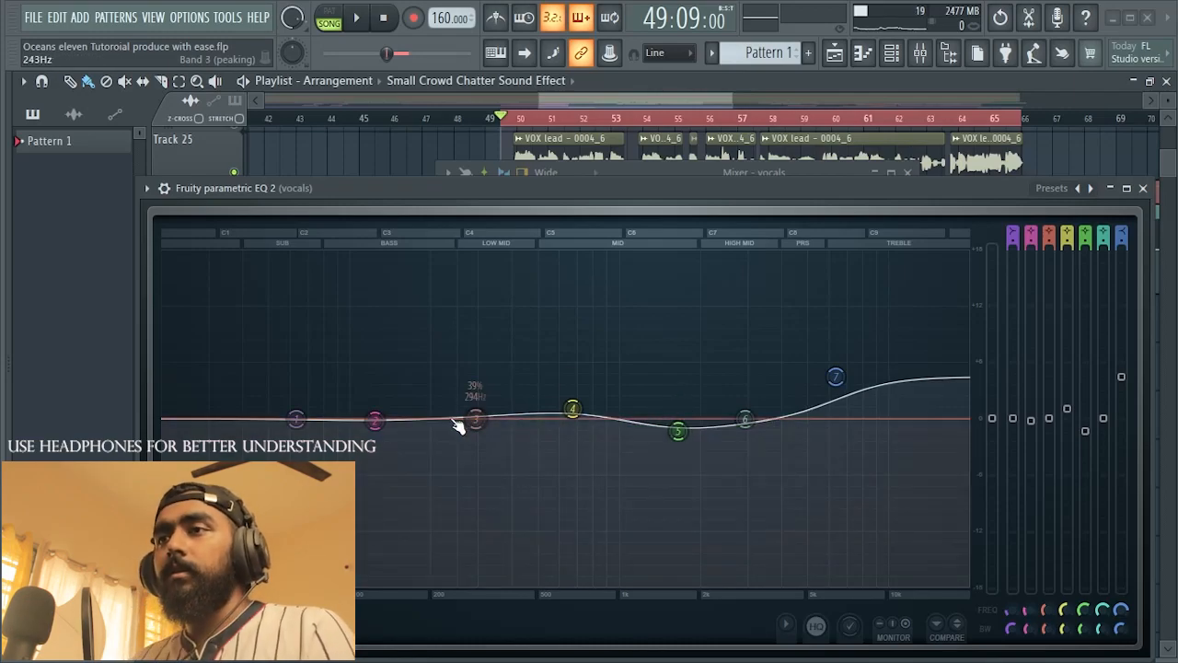
Step: Raise band 2 to a slight boost near 200 Hz during playback, and replay the vocal with the mixer in view
{"action": "key", "text": "space"}
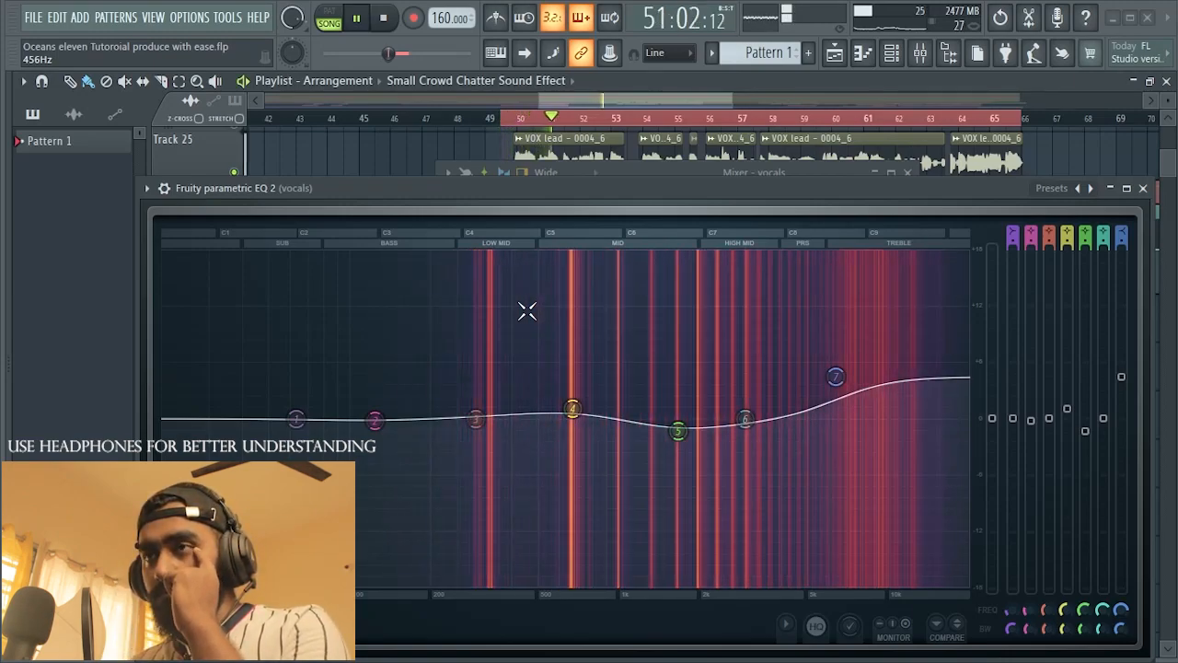
{"action": "left_click_drag", "start_coordinate": [375, 419], "coordinate": [429, 409]}
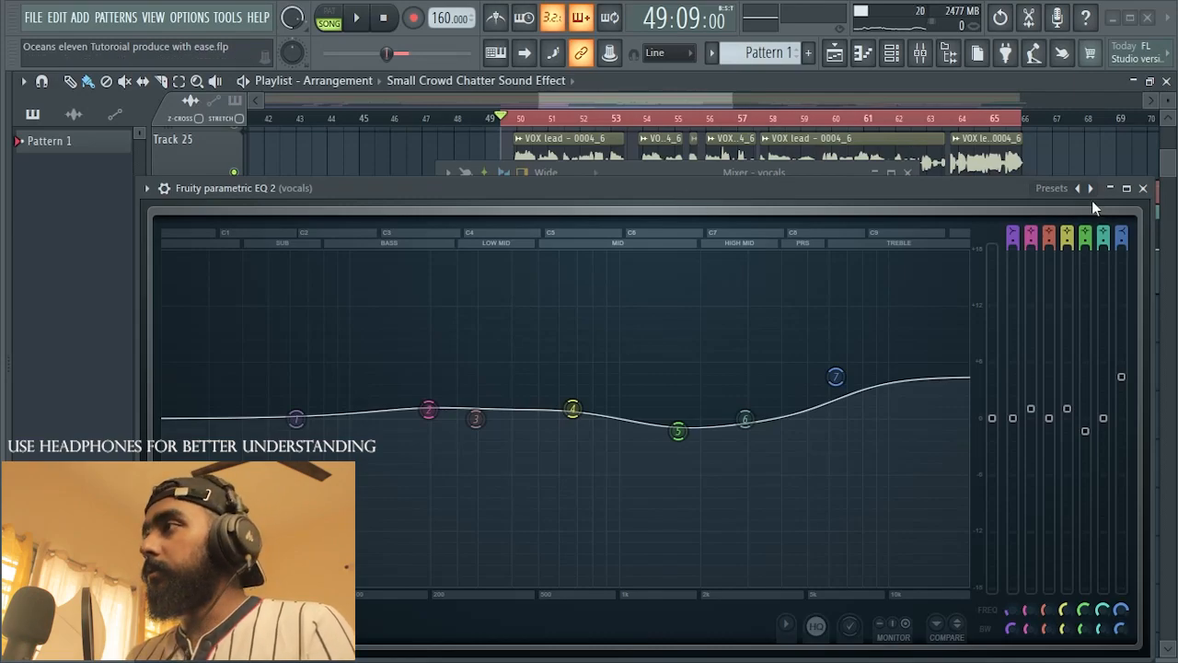
{"action": "key", "text": "F9"}
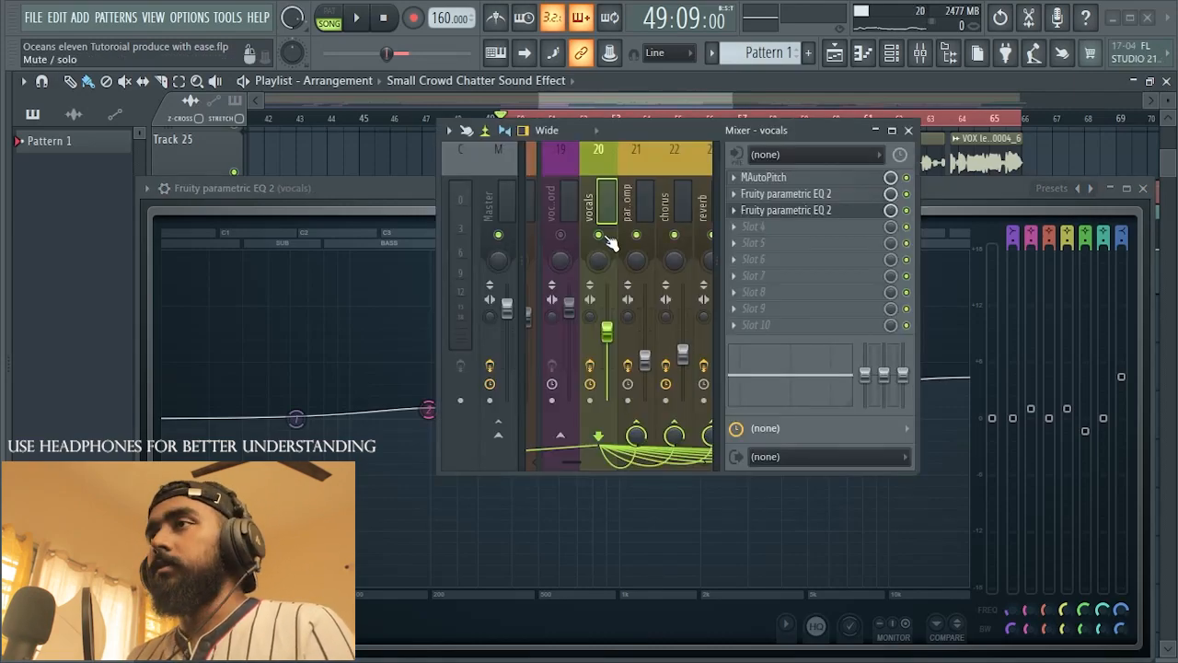
{"action": "key", "text": "space"}
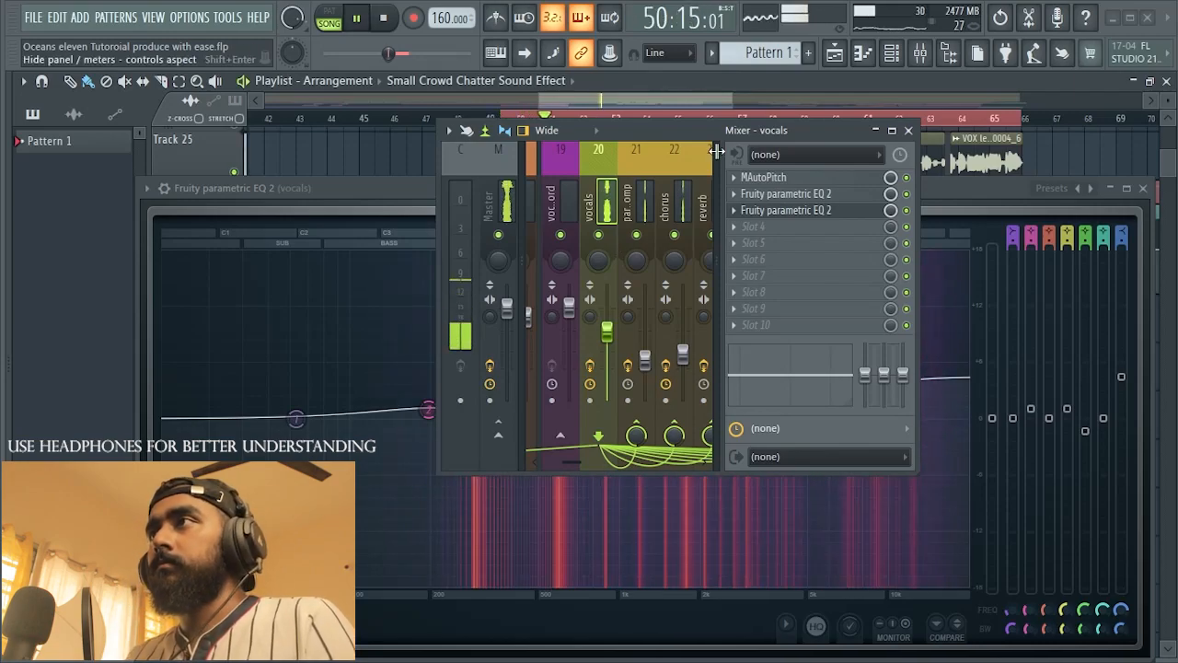
Step: Bring the second EQ forward, move it clear of the mixer's effect slots, and open the first EQ in slot 2
{"action": "left_click", "coordinate": [416, 194]}
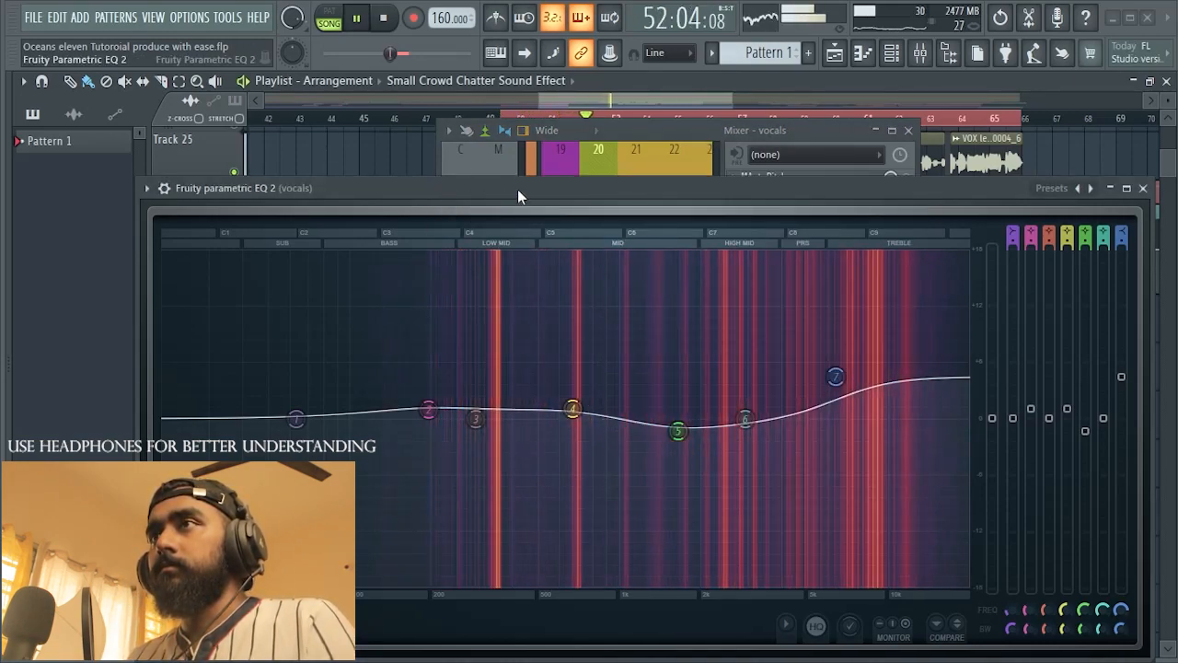
{"action": "left_click_drag", "start_coordinate": [517, 189], "coordinate": [517, 183]}
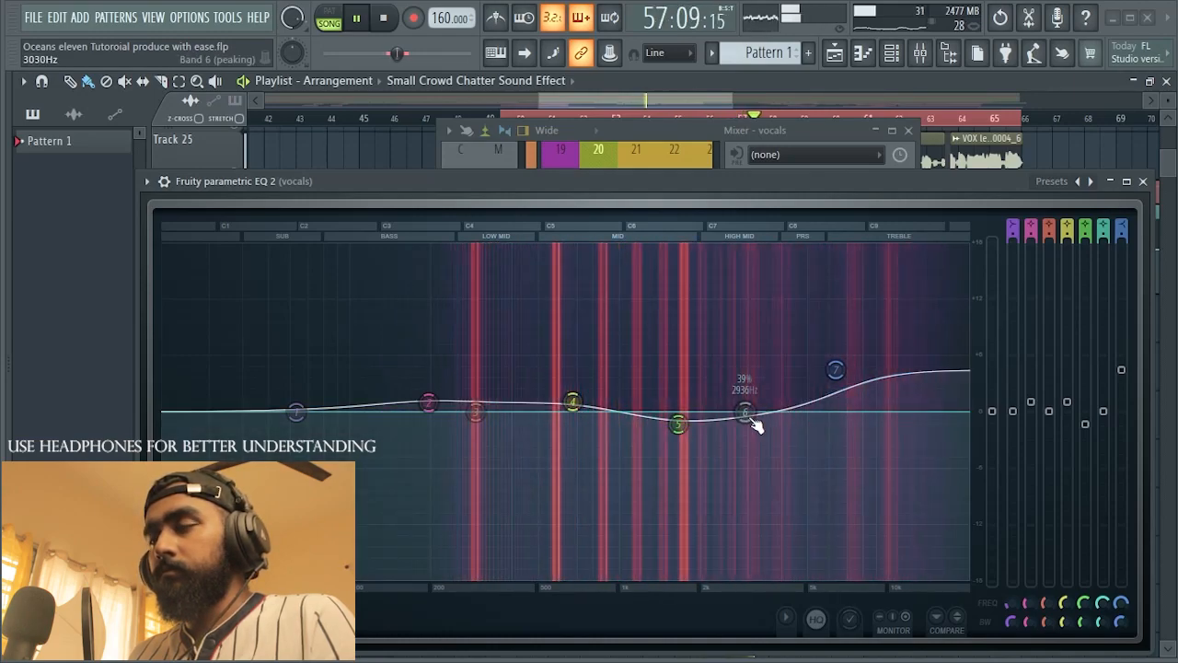
{"action": "left_click_drag", "start_coordinate": [770, 192], "coordinate": [770, 254]}
{"action": "left_click", "coordinate": [789, 194]}
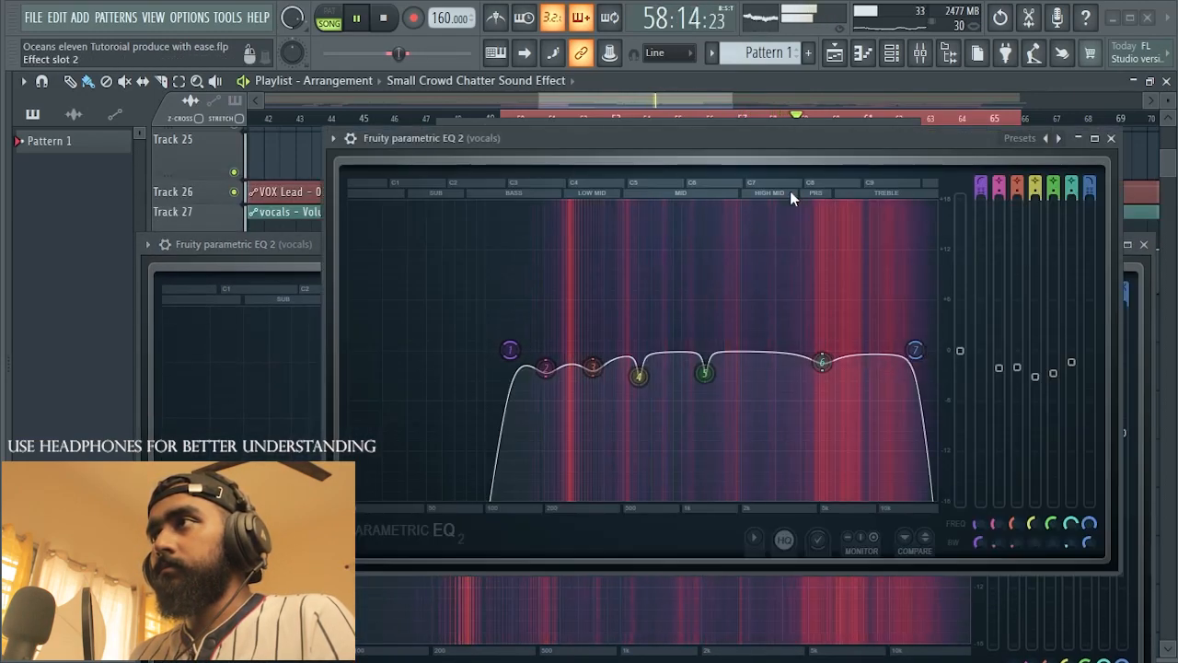
{"action": "left_click_drag", "start_coordinate": [749, 136], "coordinate": [694, 146]}
Step: Boost band 6 of the first EQ fully near 6.8 kHz to locate harshness, cut it by about 4 dB, and close that EQ
{"action": "left_click_drag", "start_coordinate": [768, 370], "coordinate": [790, 213]}
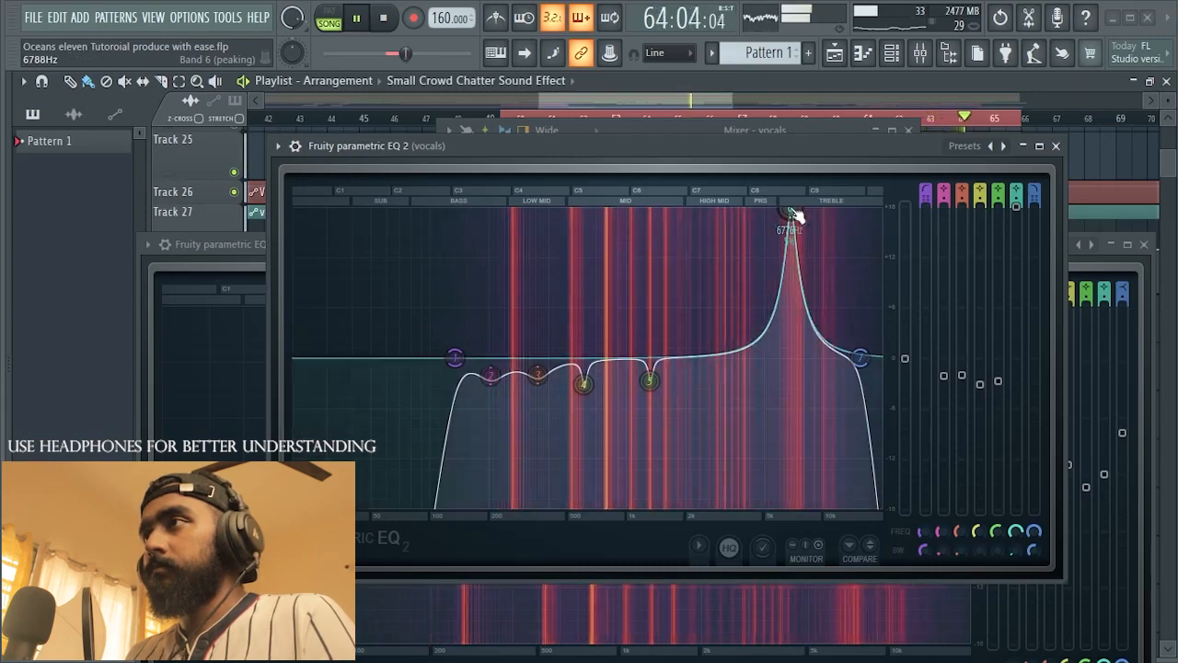
{"action": "key", "text": "space"}
{"action": "left_click_drag", "start_coordinate": [1016, 207], "coordinate": [1016, 391]}
{"action": "key", "text": "space"}
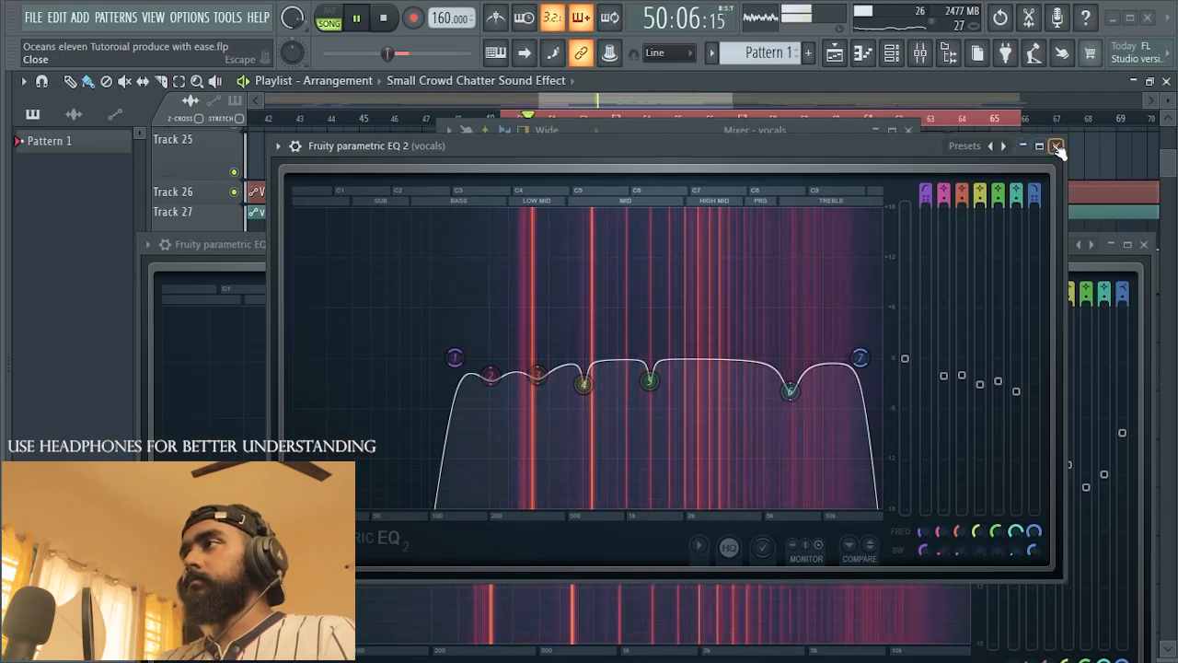
{"action": "left_click", "coordinate": [1027, 146]}
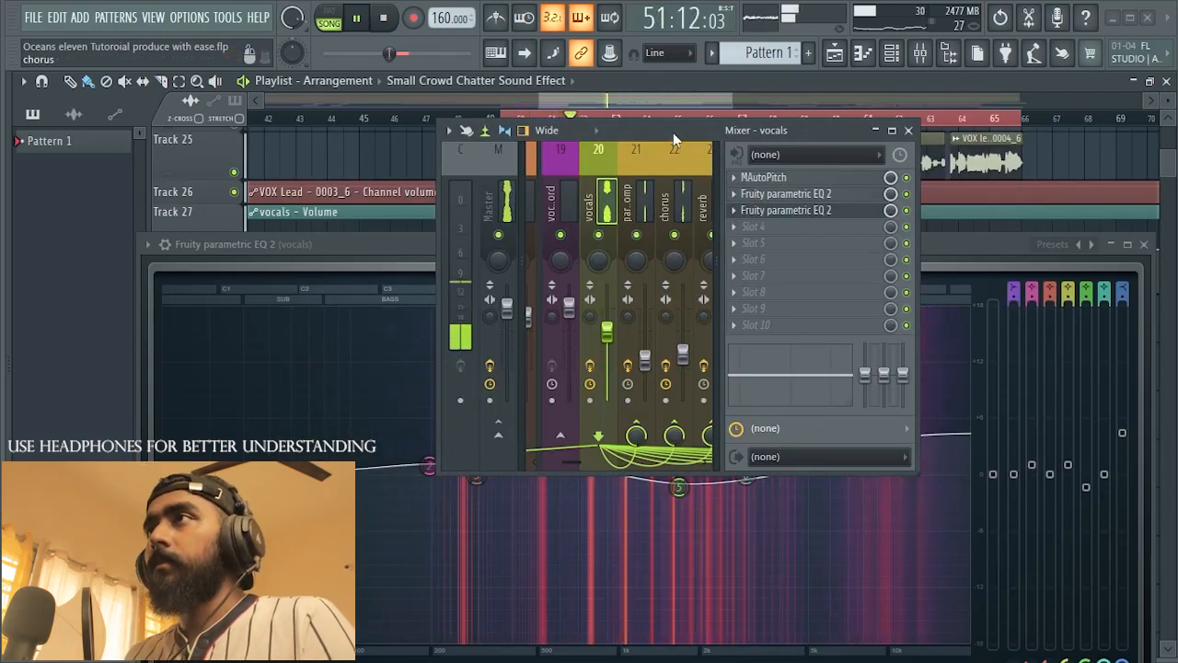
Step: Return to the second EQ and cut band 3 by about 2 dB at a slightly higher frequency during playback
{"action": "left_click_drag", "start_coordinate": [673, 133], "coordinate": [682, 146]}
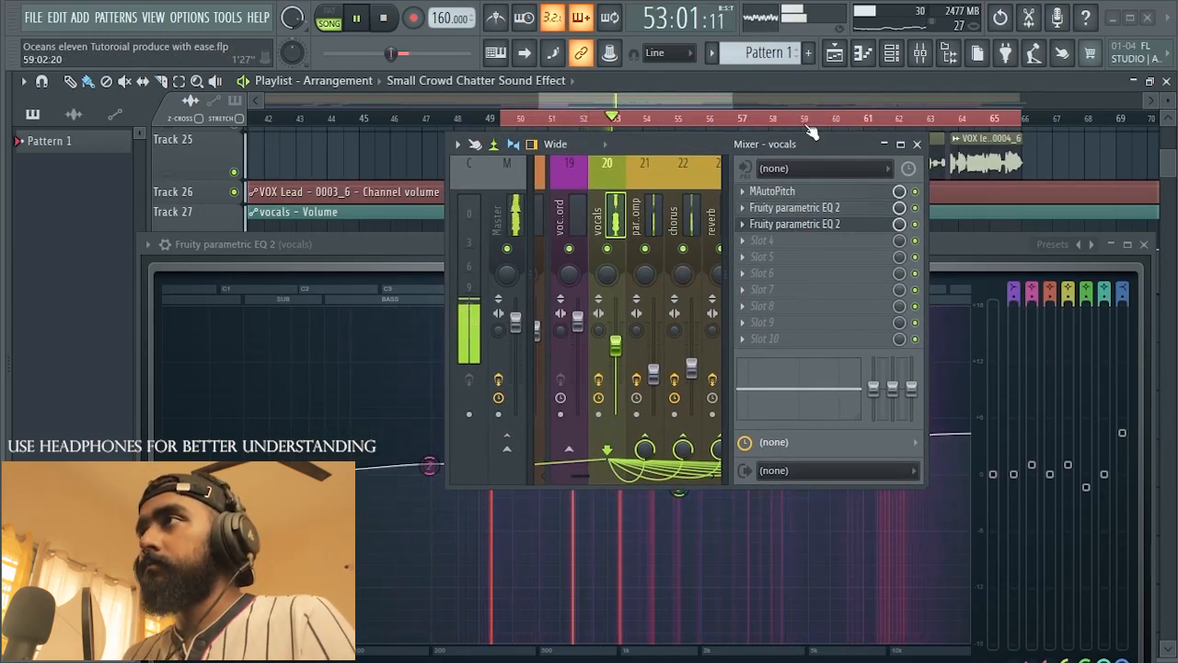
{"action": "left_click", "coordinate": [946, 250]}
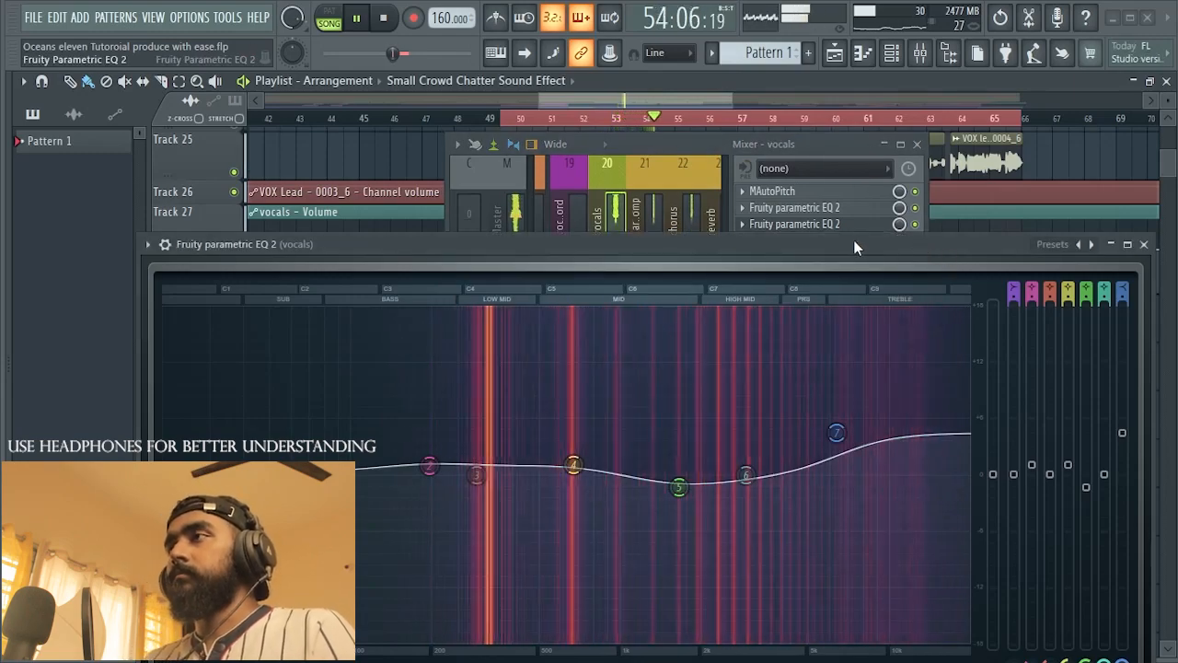
{"action": "left_click_drag", "start_coordinate": [854, 241], "coordinate": [894, 174]}
{"action": "left_click_drag", "start_coordinate": [521, 419], "coordinate": [534, 429]}
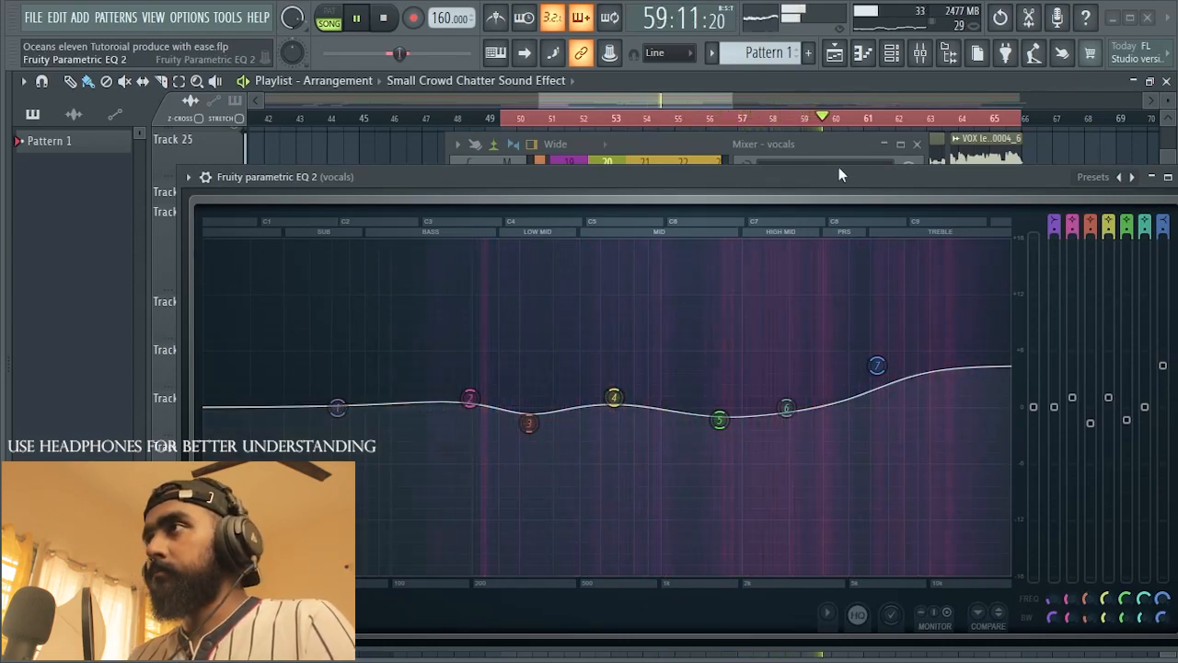
Step: Listen to the equalized vocal, stop playback, and close the second EQ
{"action": "left_click_drag", "start_coordinate": [847, 178], "coordinate": [760, 184]}
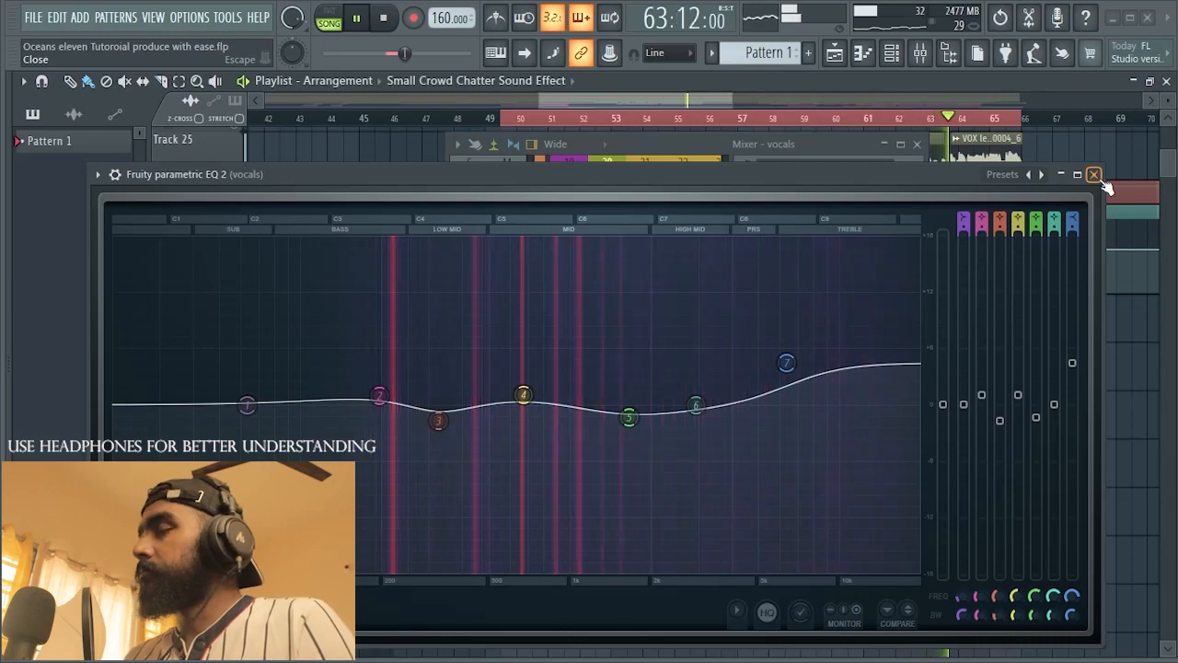
{"action": "key", "text": "space"}
{"action": "left_click", "coordinate": [1094, 174]}
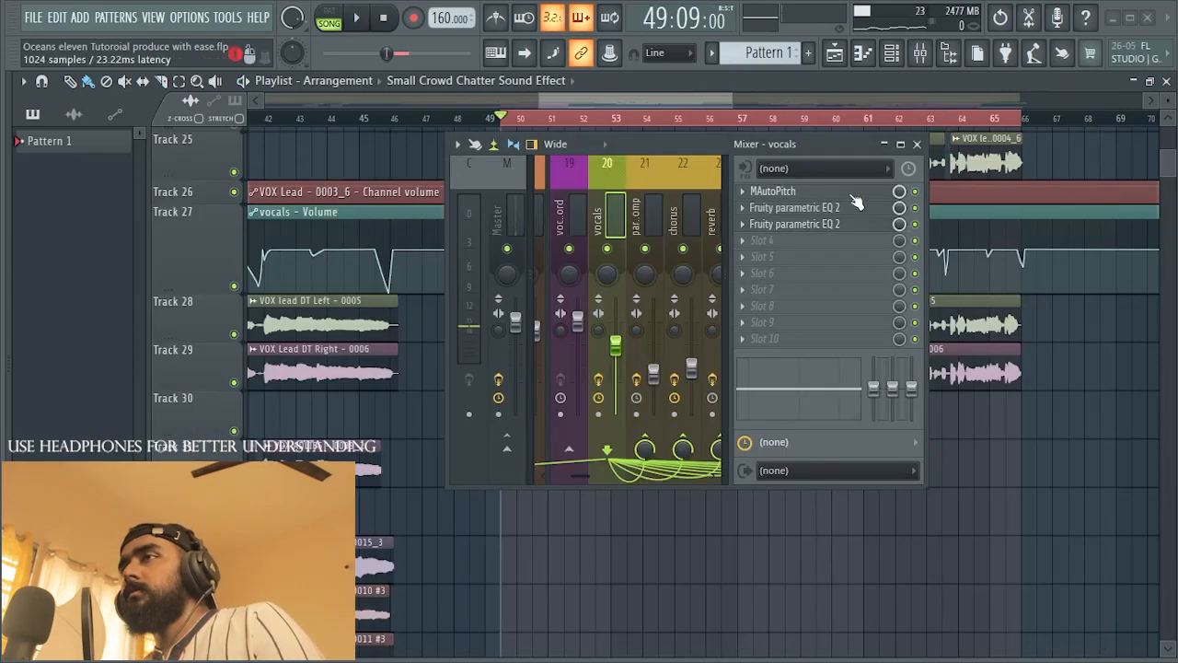